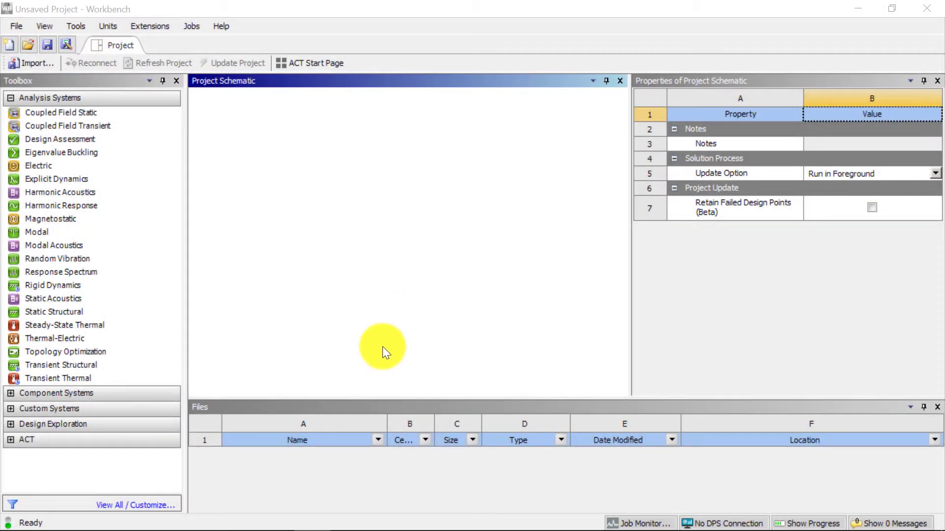
Step: Set the project units to Metric (kg,mm,s,°C,mA,N,mV) and load the workshop project
left_click(110, 27)
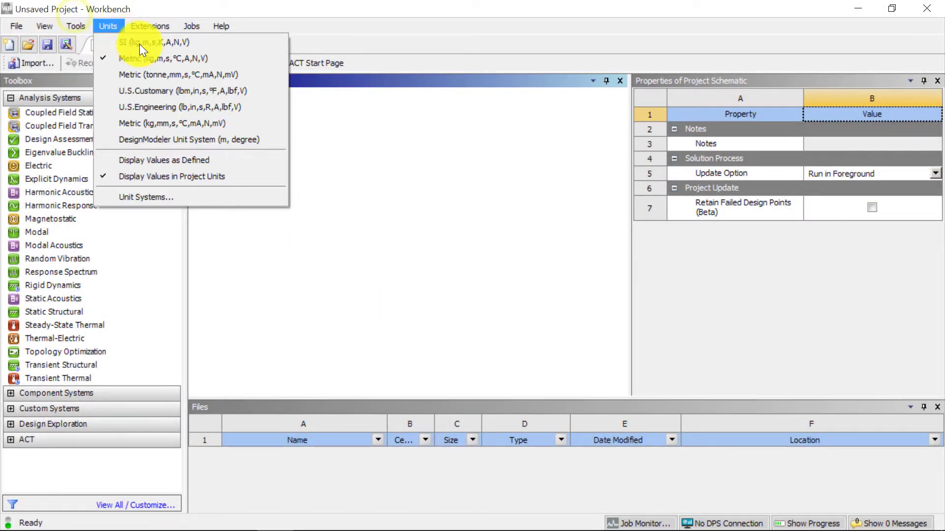
left_click(245, 127)
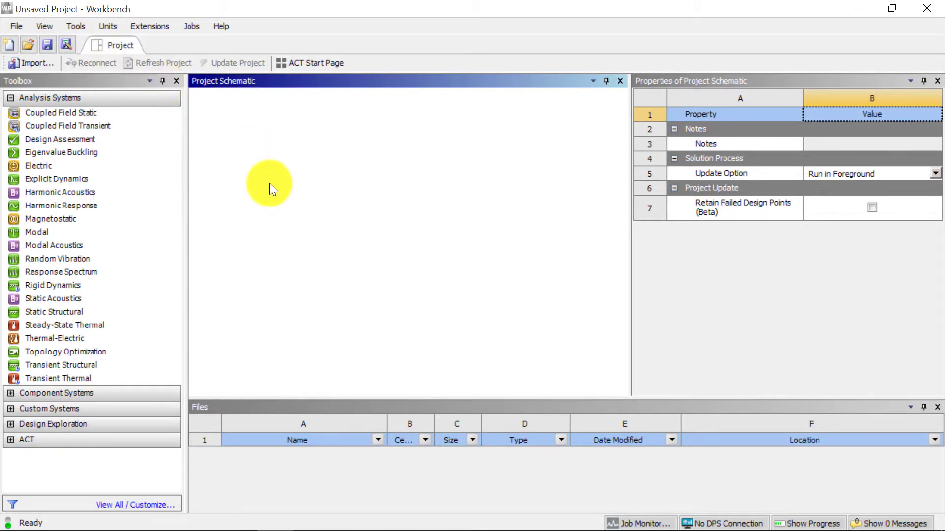
left_click(37, 62)
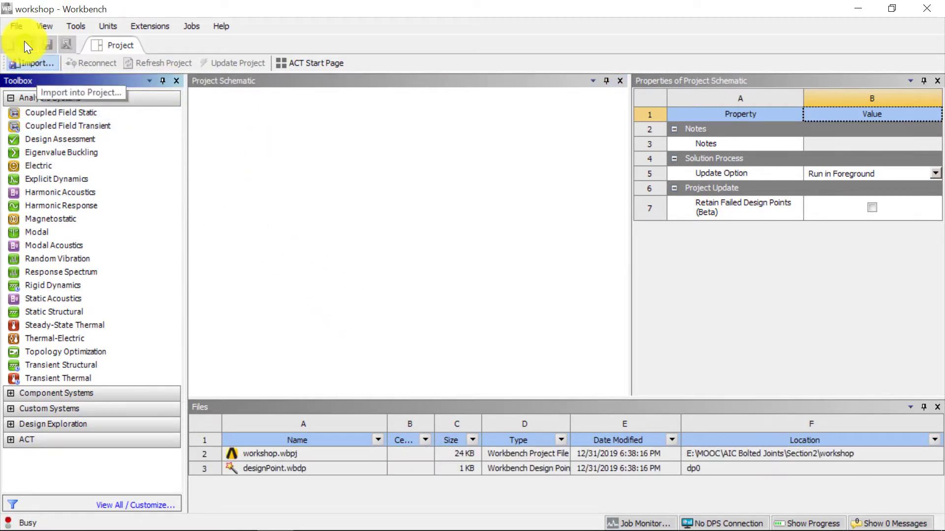
double_click(201, 216)
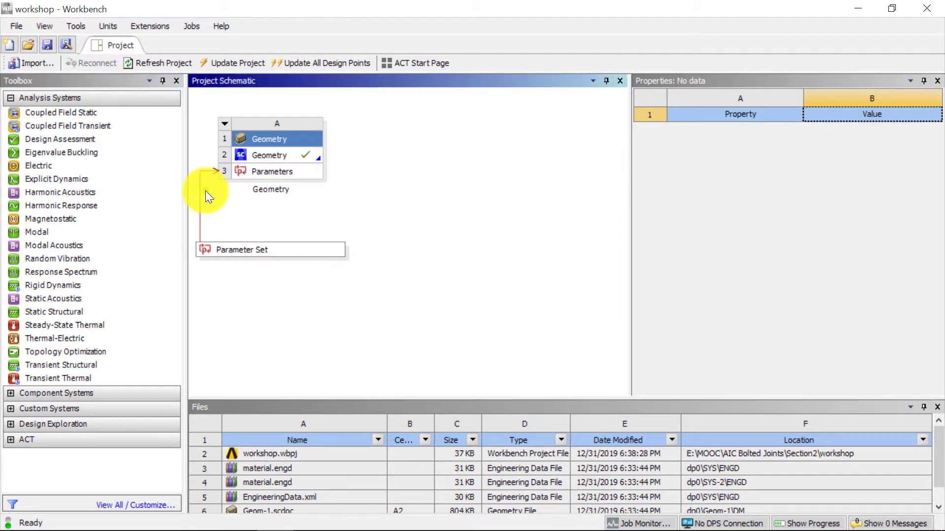
Step: Open the Parameter Set to review the geometry parameters and return to the project schematic
double_click(238, 250)
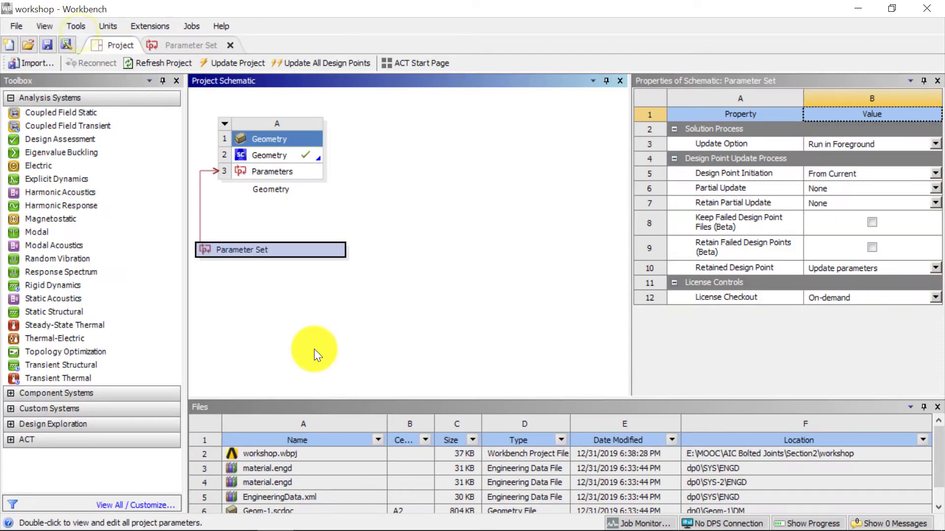
left_click(306, 335)
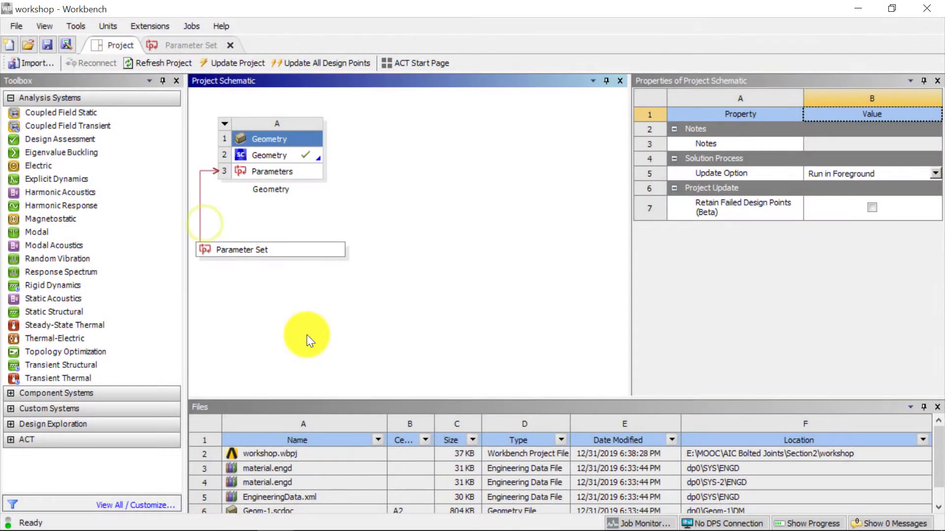
Step: Add a standalone Static Structural system and link the existing Geometry component's geometry to it
left_click_drag(56, 312, 401, 159)
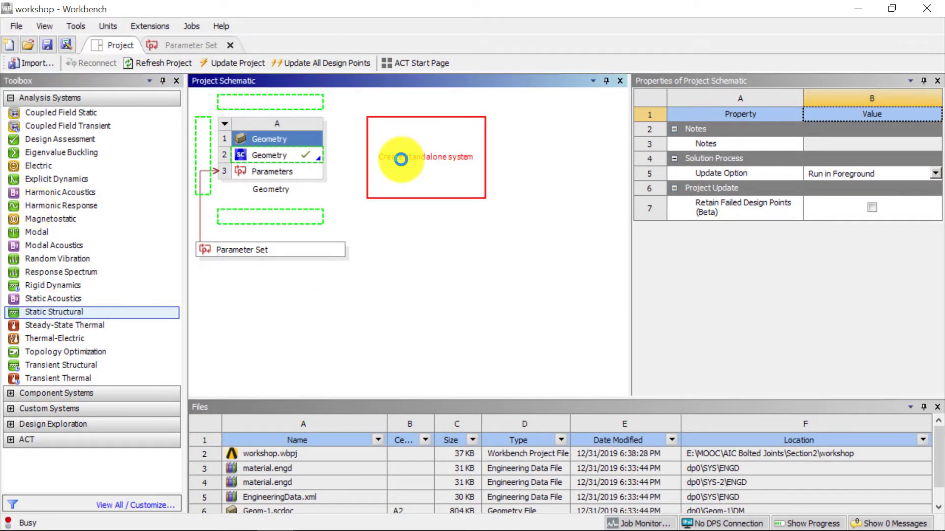
left_click(306, 157)
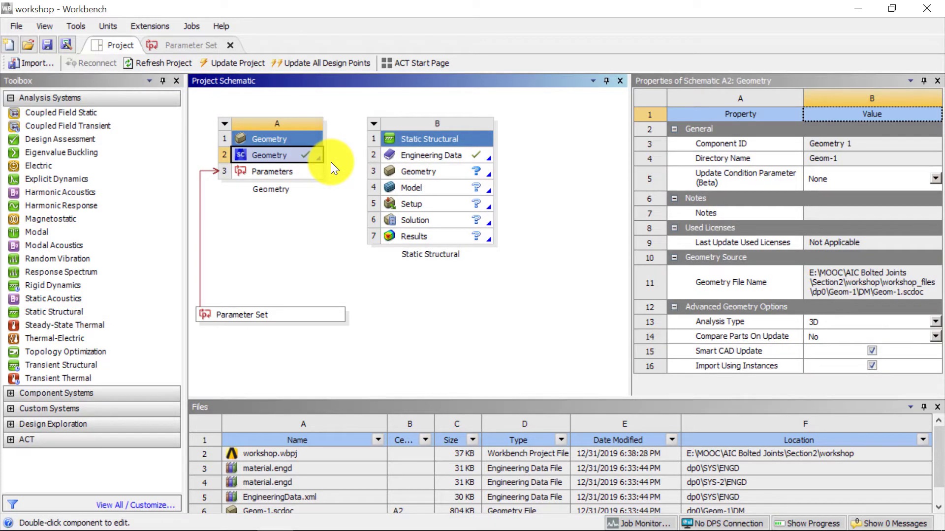
left_click_drag(318, 157, 399, 172)
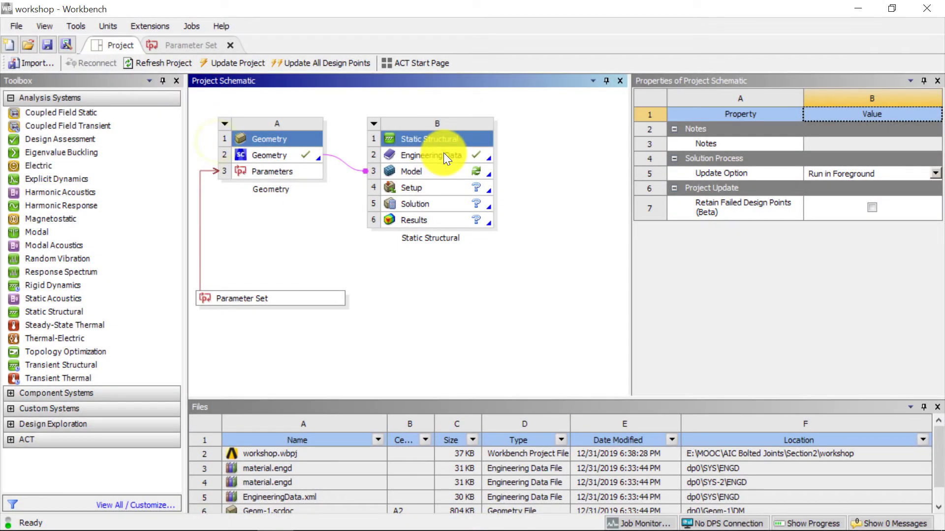
Step: Open the Static Structural system's Engineering Data and add a new material named Graphite
right_click(443, 153)
left_click(474, 161)
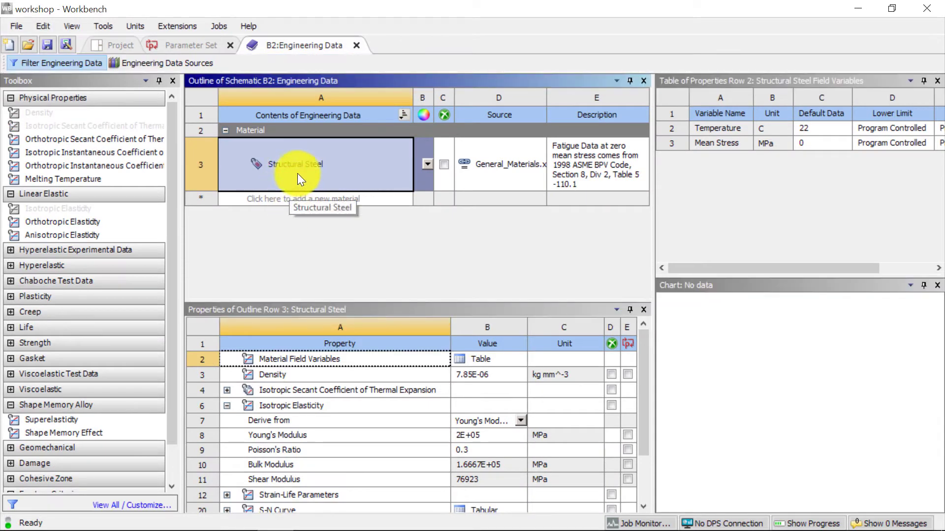
left_click(294, 200)
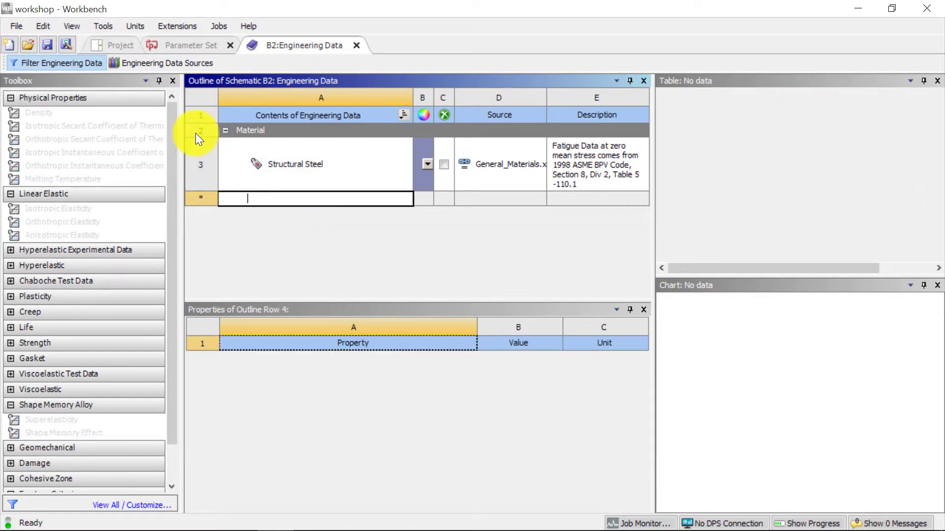
type("Graphite")
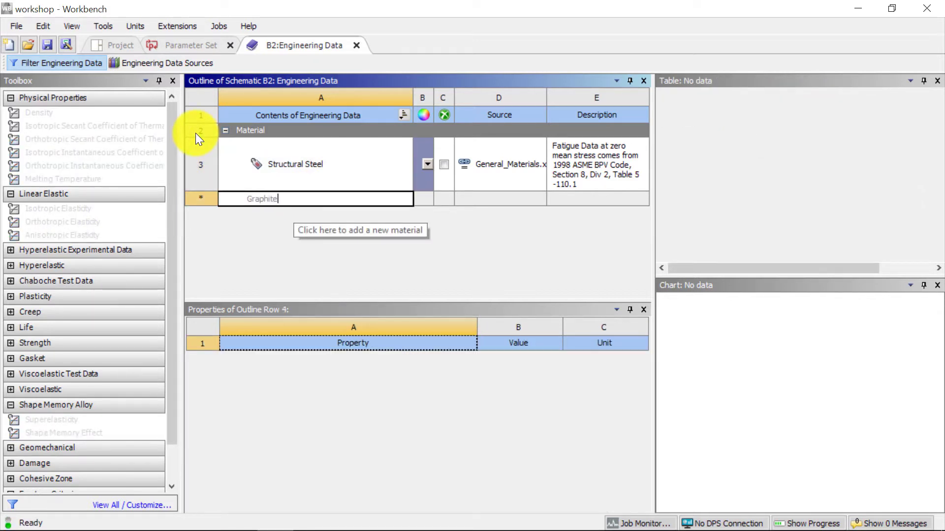
key("Return")
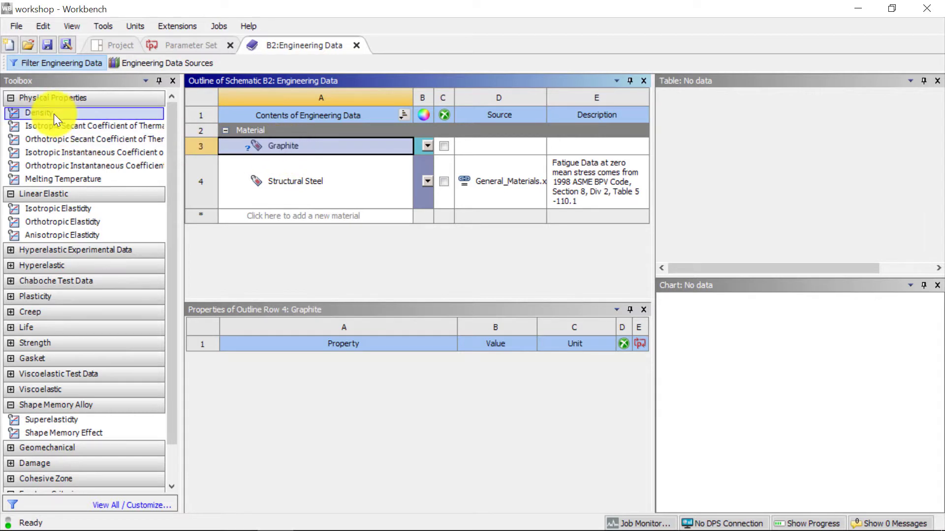
Step: Add the Density property to Graphite with a value of 2.25e-6 kg mm^-3
left_click(36, 77)
left_click_drag(290, 146, 294, 146)
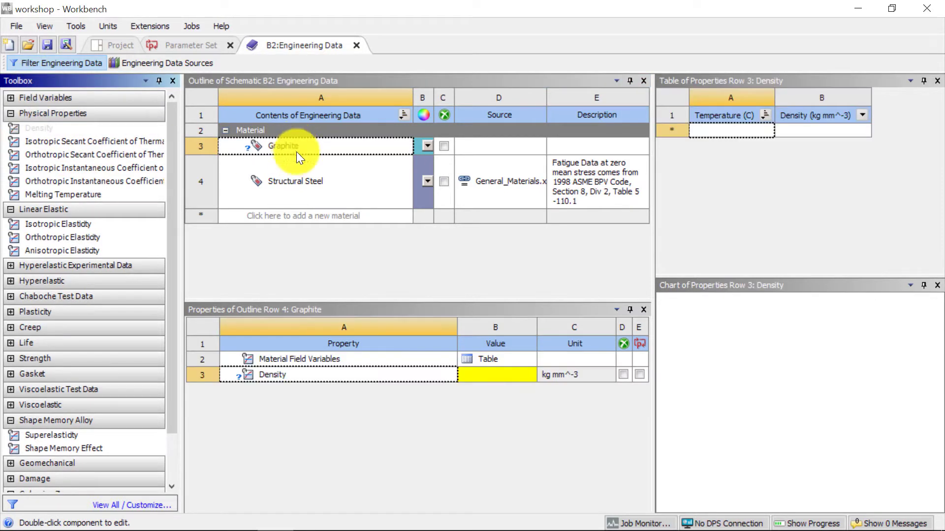
left_click(478, 382)
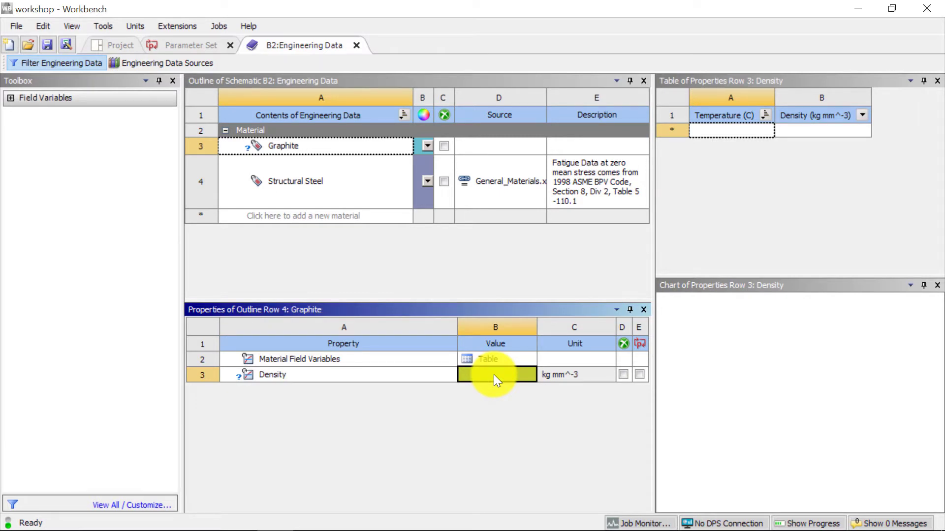
type("2.25")
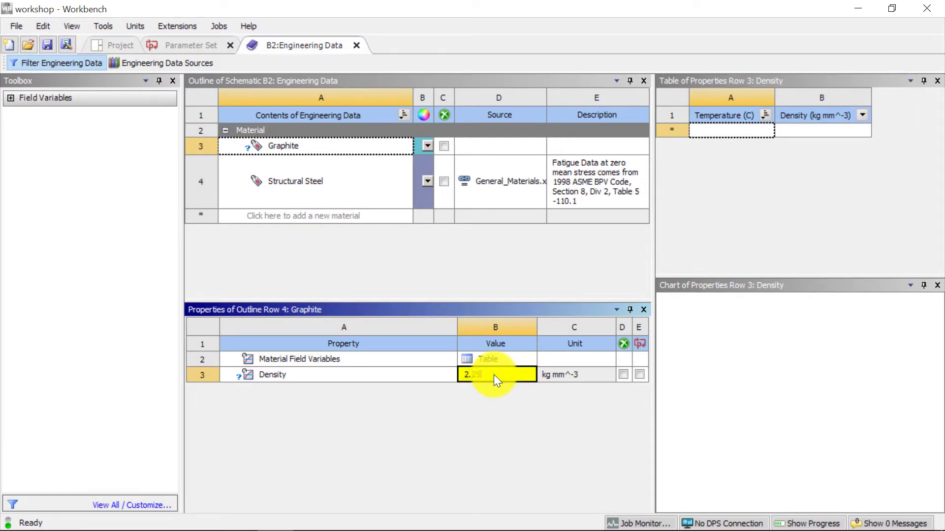
type("e-6")
key("Return")
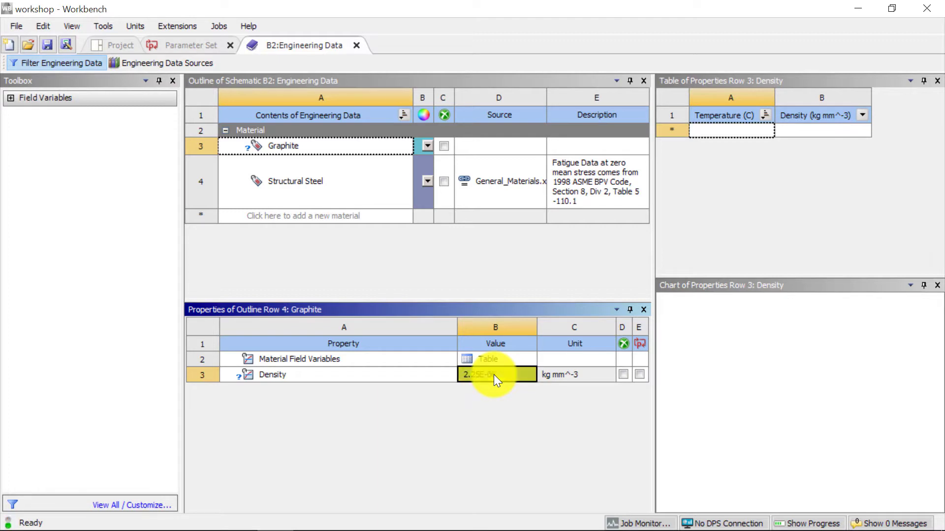
Step: Add Isotropic Elasticity to Graphite with a Young's Modulus of 28269 MPa and a Poisson's Ratio of 0.17
left_click(197, 100)
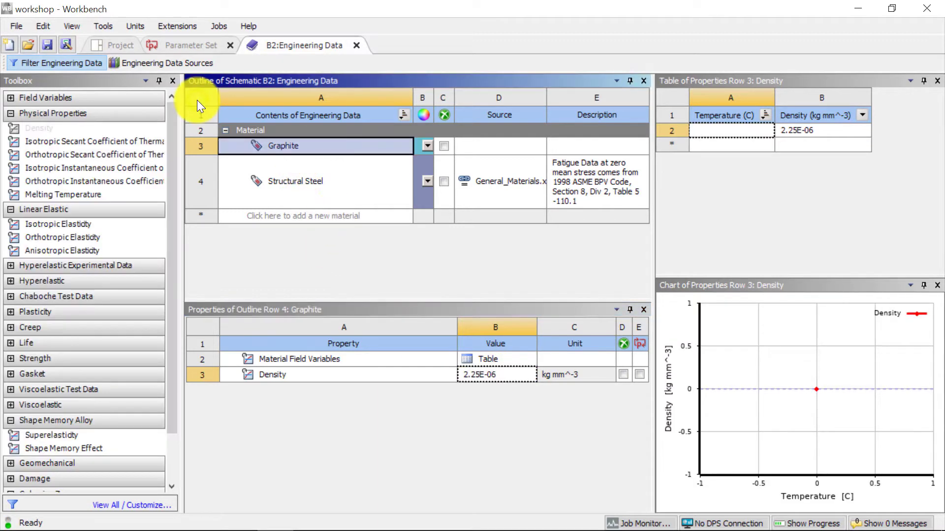
key("F2")
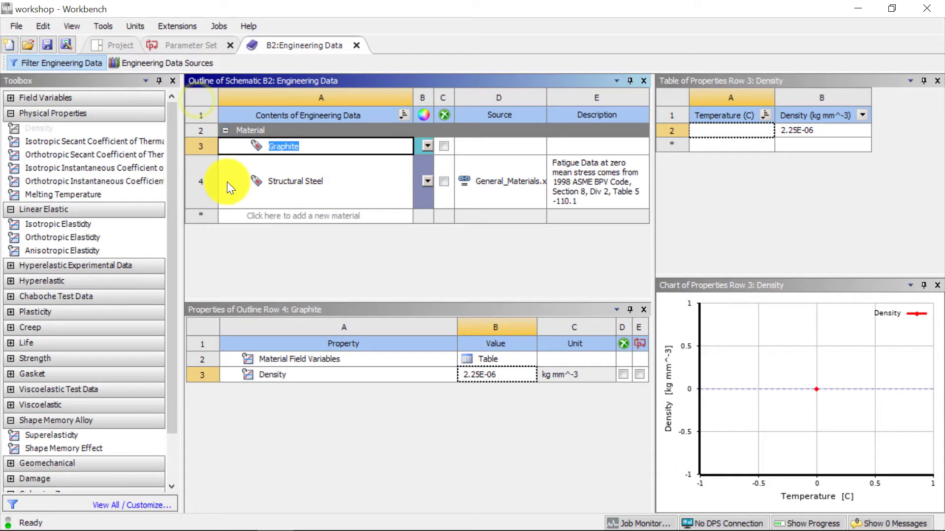
left_click(43, 152)
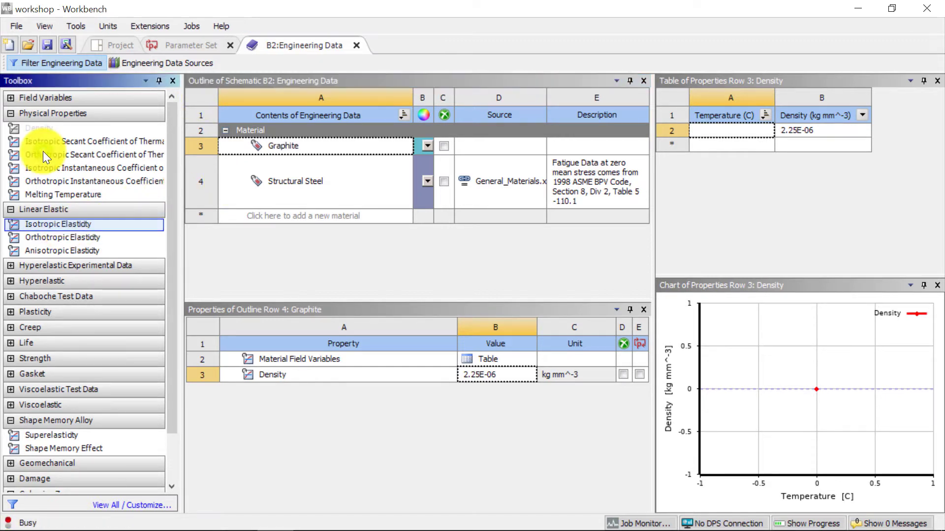
mouse_move(353, 398)
left_mouse_down()
mouse_move(367, 420)
mouse_move(339, 408)
left_mouse_up()
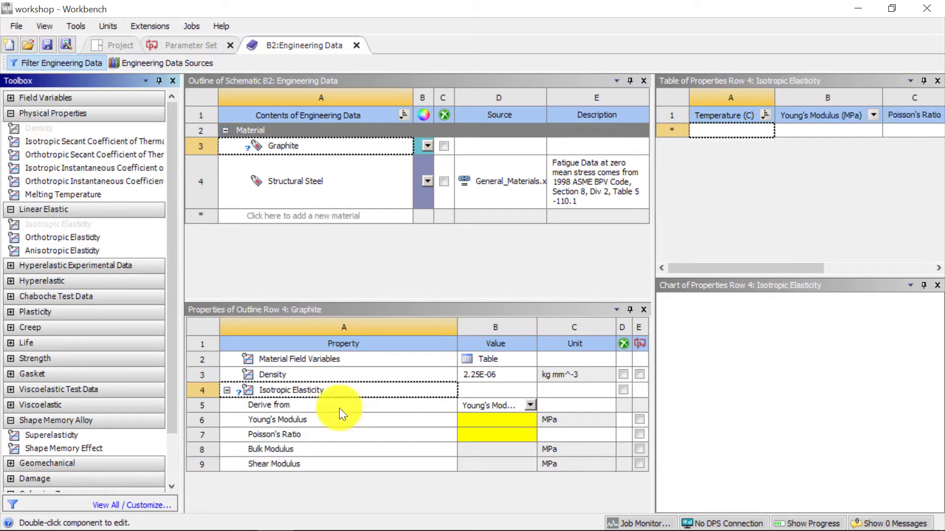
left_click(488, 420)
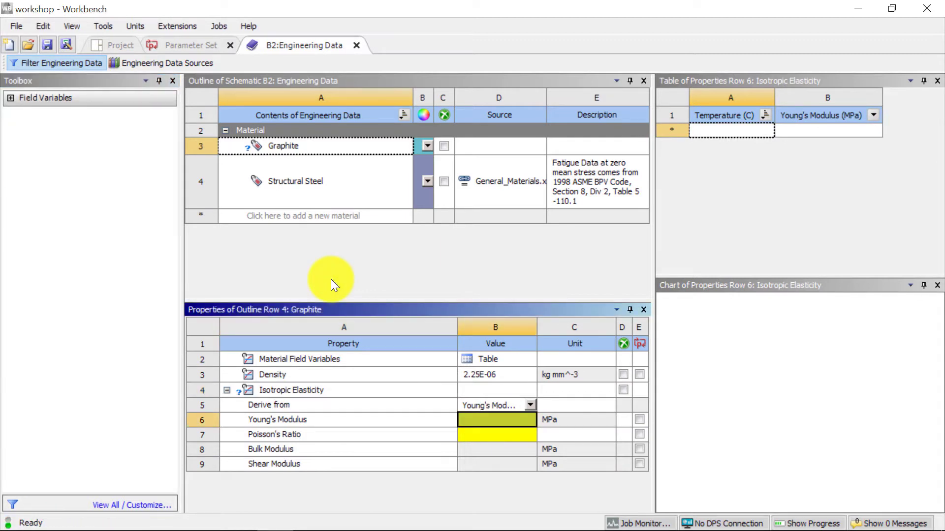
type("28269")
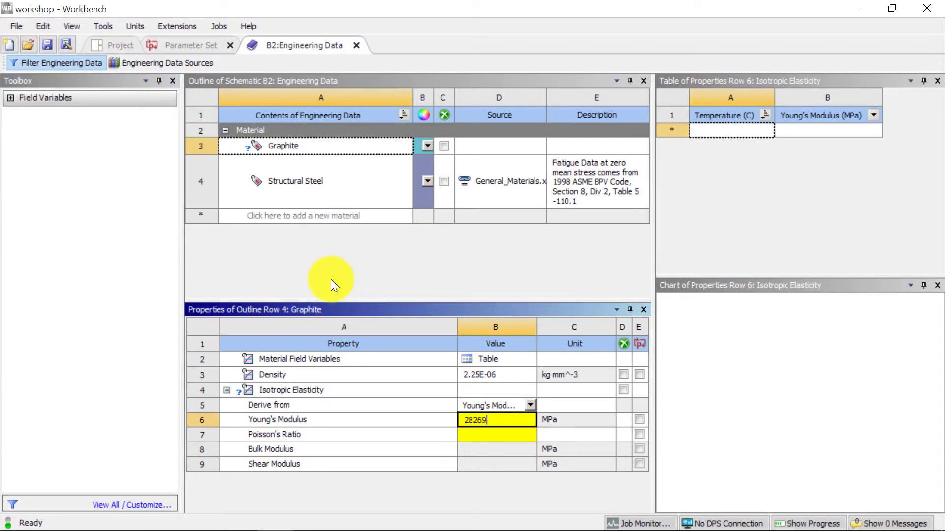
key("Return")
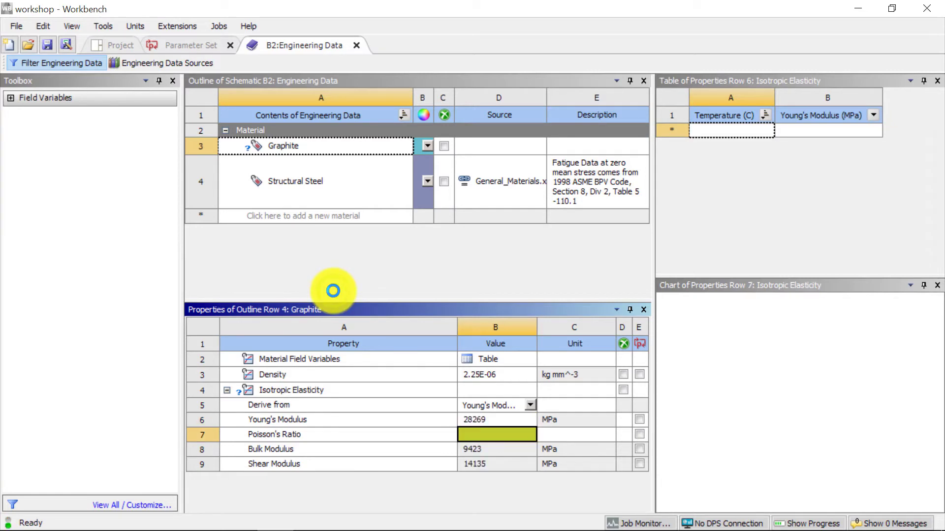
type("0.17")
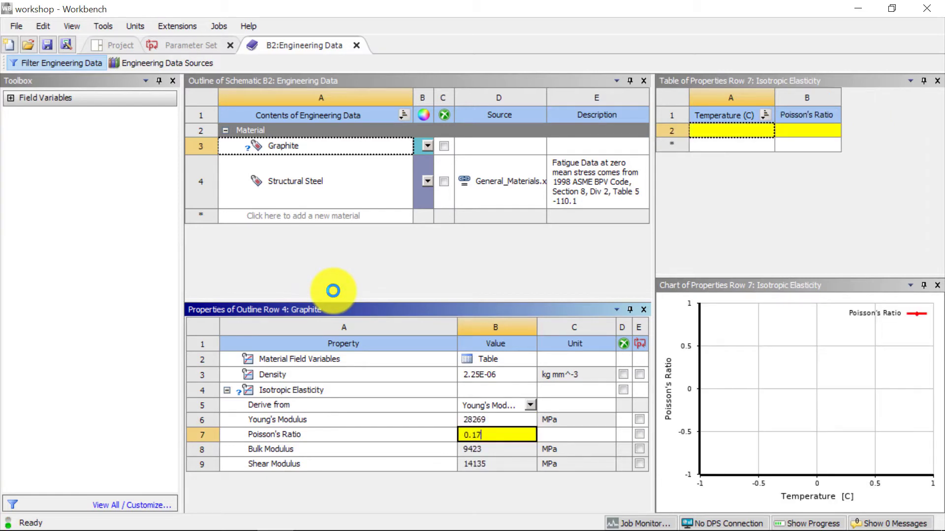
key("Return")
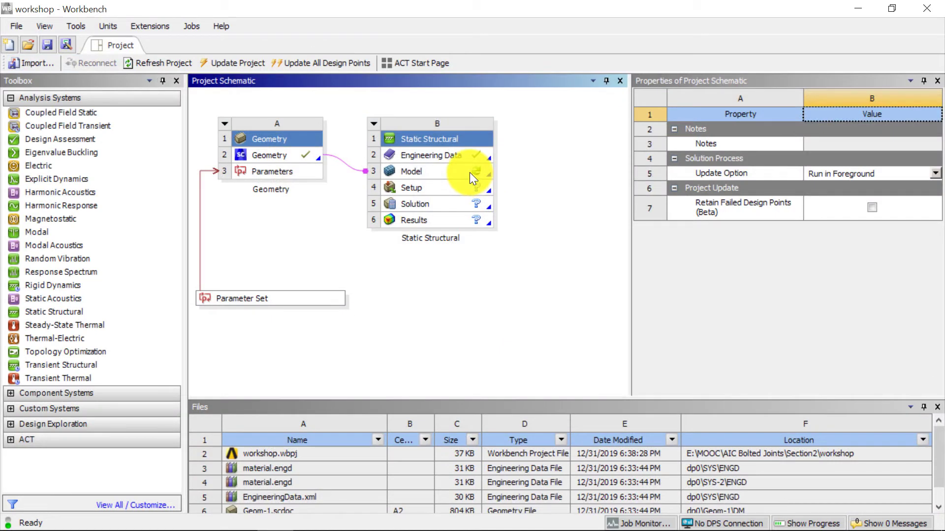
Step: Open the Static Structural system's Model for editing in Mechanical
left_click(469, 172)
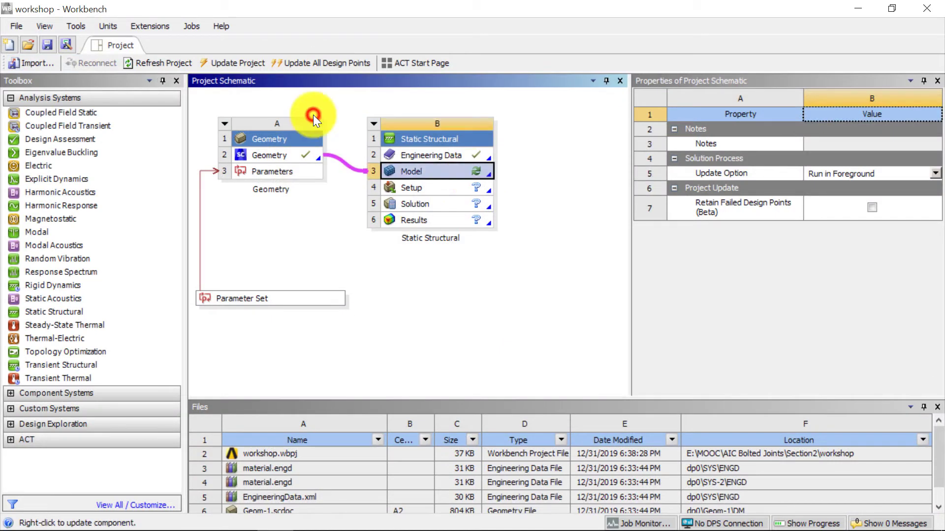
right_click(473, 171)
left_click(512, 181)
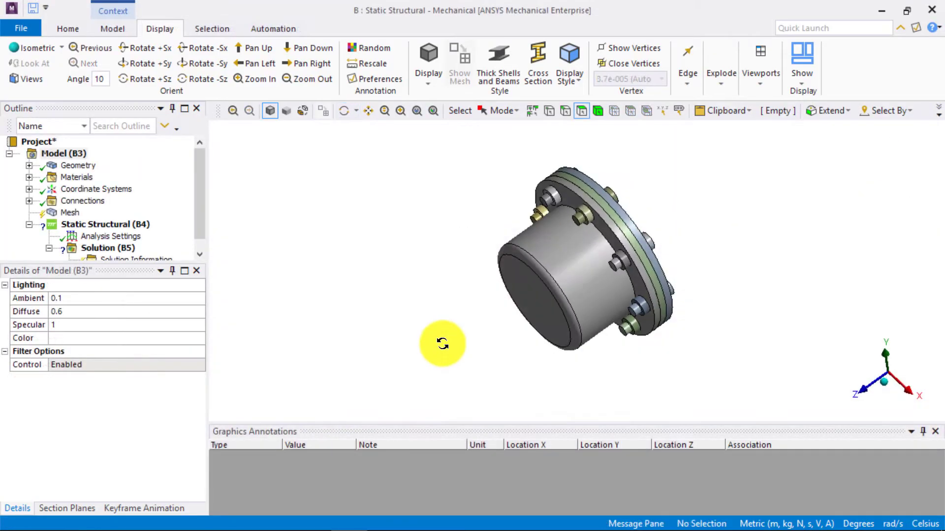
Step: Set the unit system to Metric (mm, kg, N, s, mV, mA)
left_click_drag(442, 343, 380, 356)
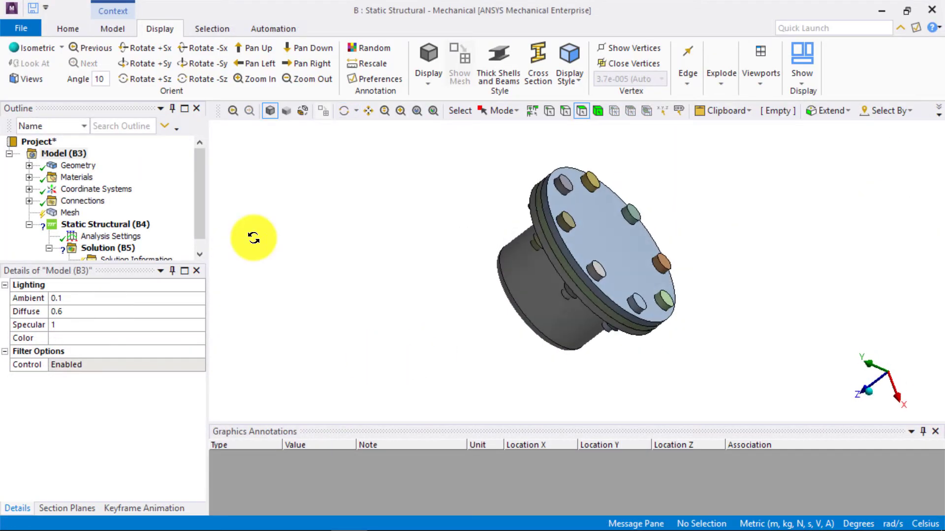
left_click(65, 26)
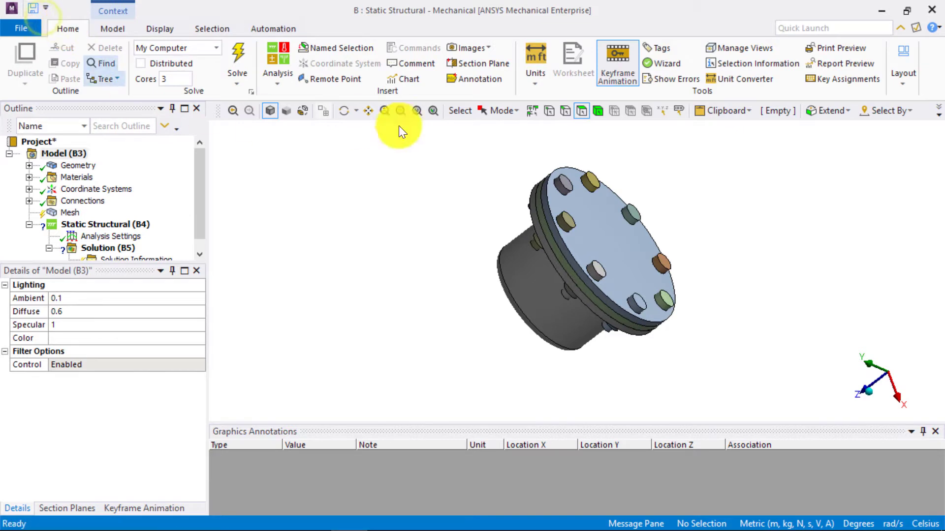
left_click(543, 80)
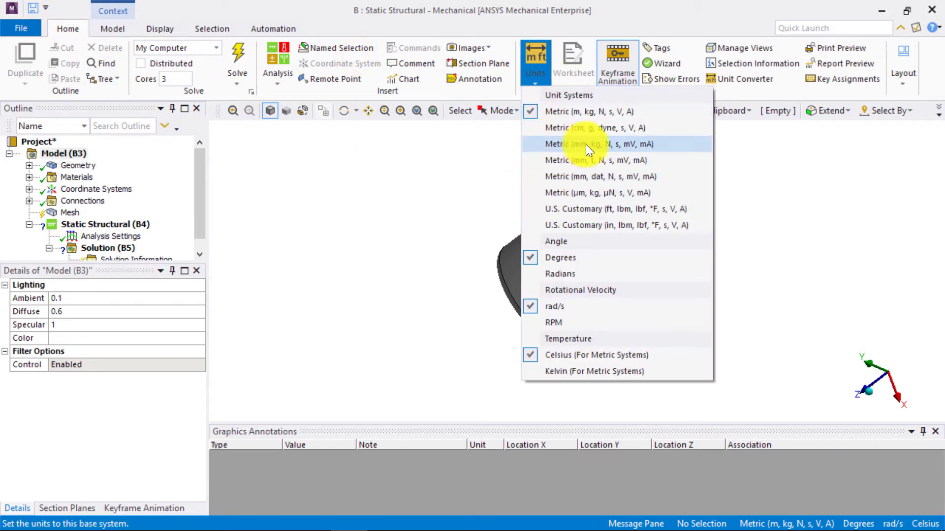
left_click(671, 144)
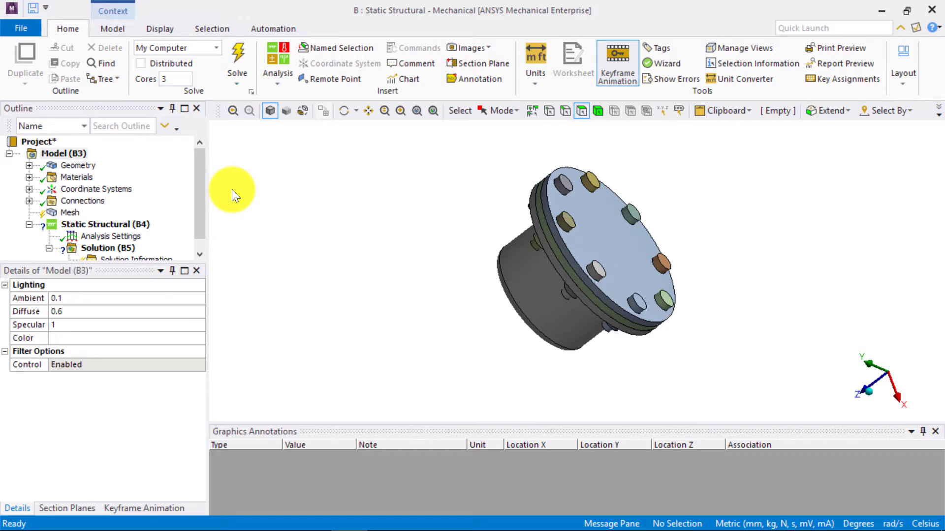
Step: Select every body under Geometry in the model tree to review their shared material assignment
left_click(29, 165)
left_click(17, 109)
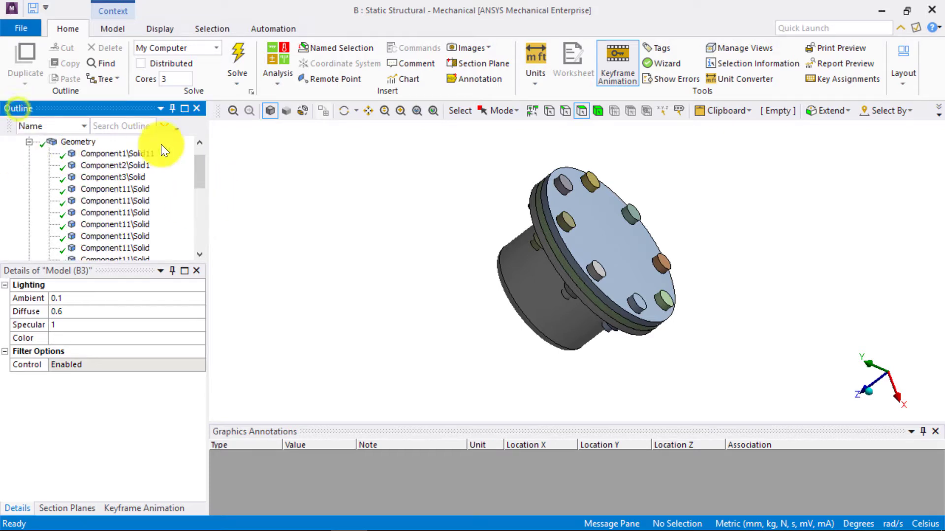
left_click(116, 154)
scroll(131, 206, "down", 3)
scroll(130, 207, "down", 3)
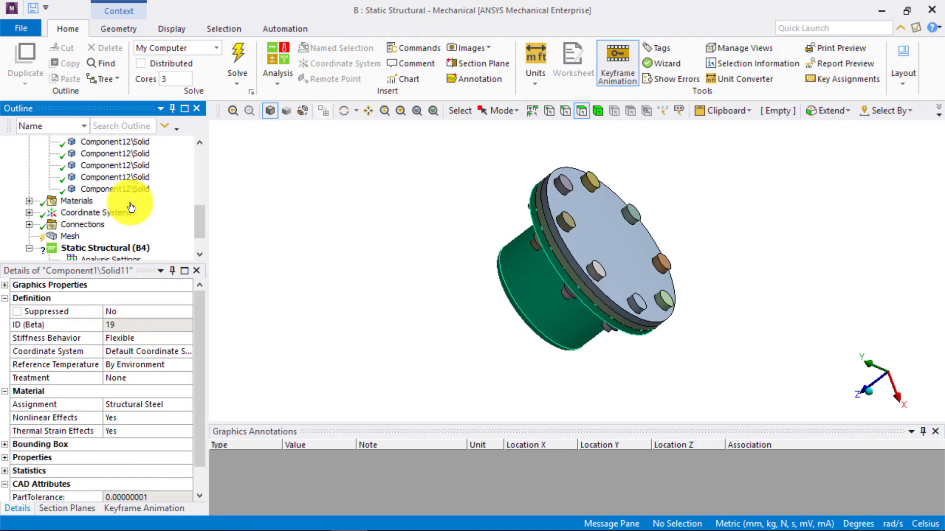
left_click(126, 189, "shift")
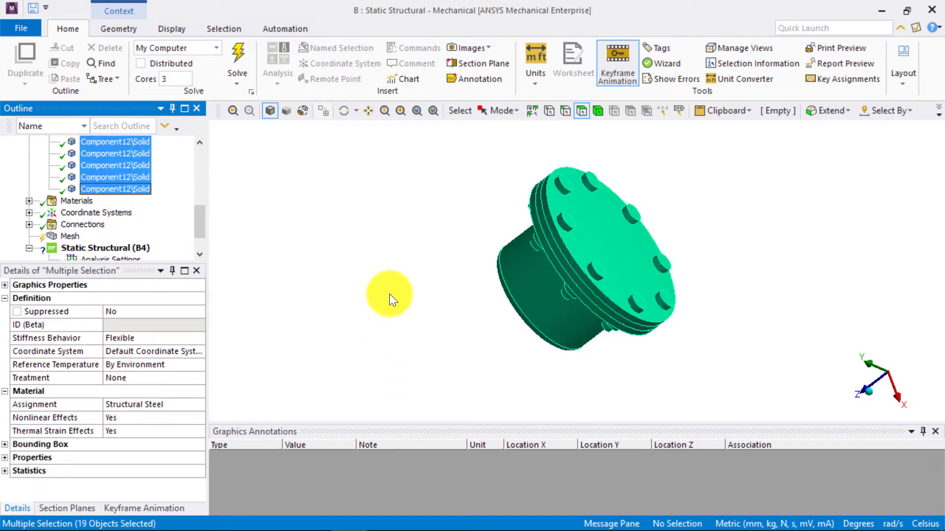
Step: Locate the thin gasket body between the two flanges in the tree and assign Graphite as its material
left_click(598, 112)
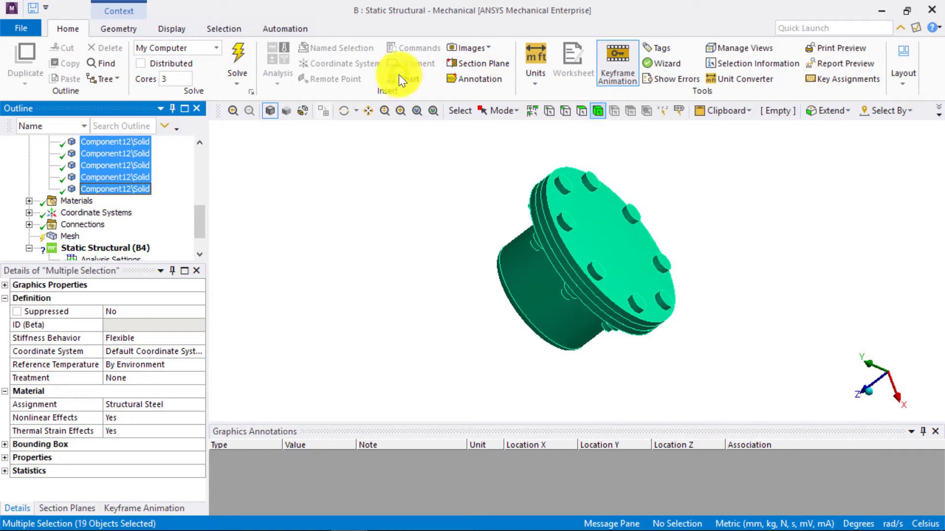
left_click(546, 232)
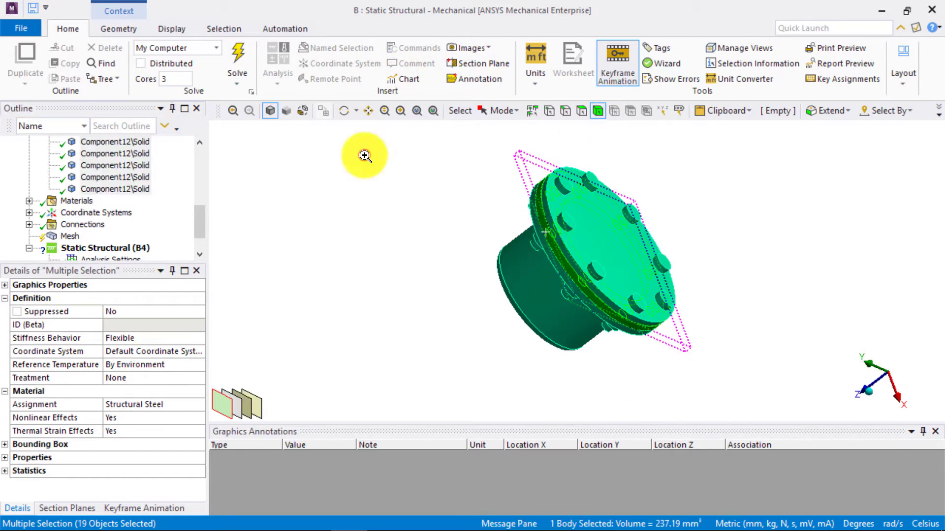
right_click(547, 232)
left_click(603, 190)
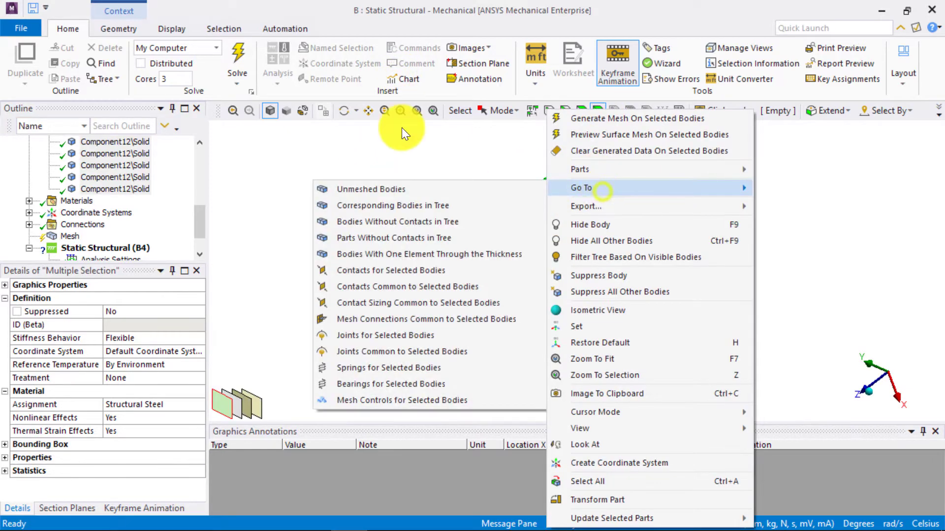
left_click(448, 207)
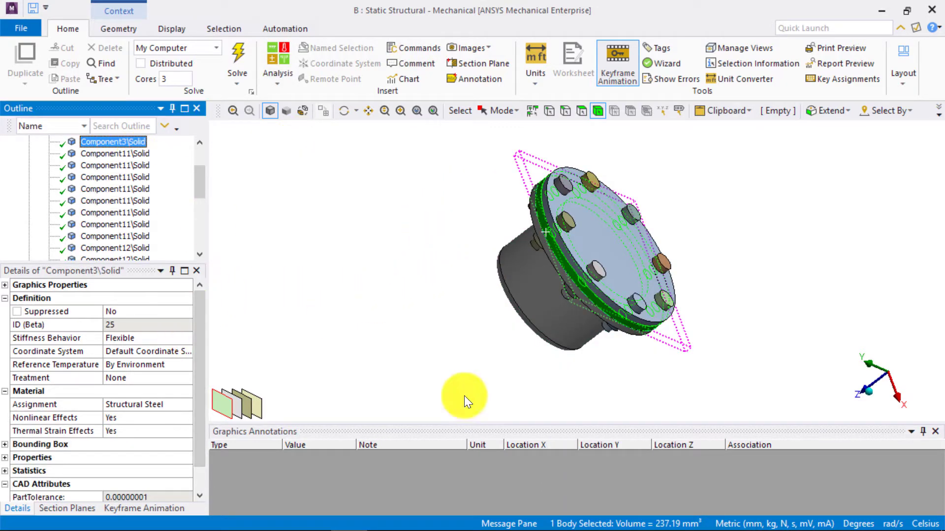
middle_click_drag(379, 246, 442, 395)
left_click(187, 405)
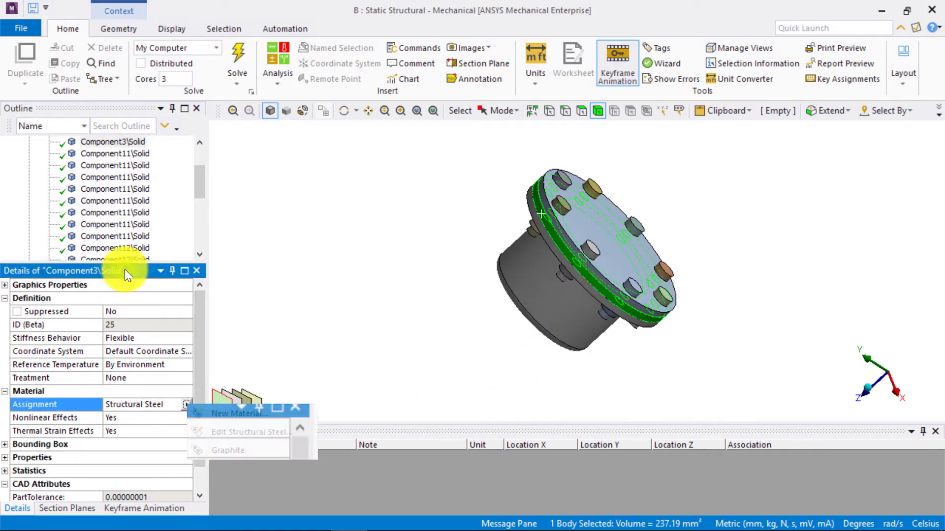
key("Return")
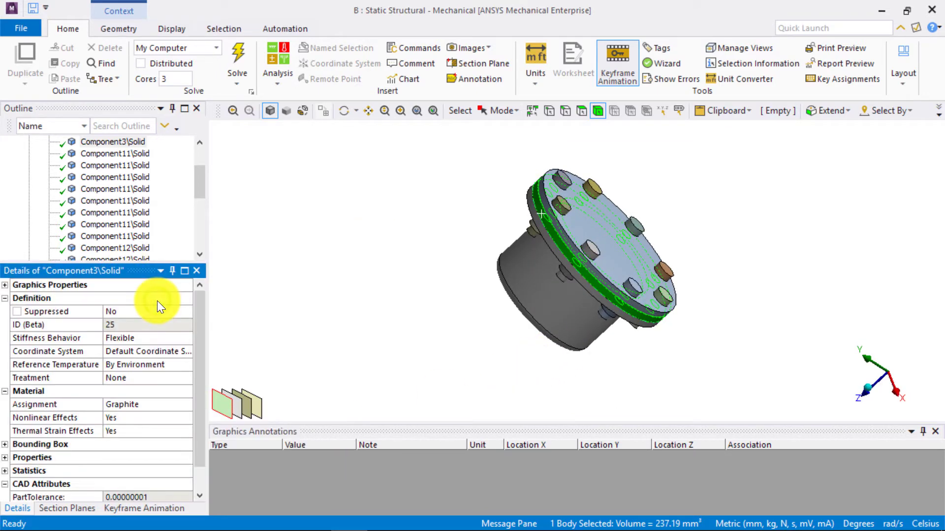
left_click(307, 351)
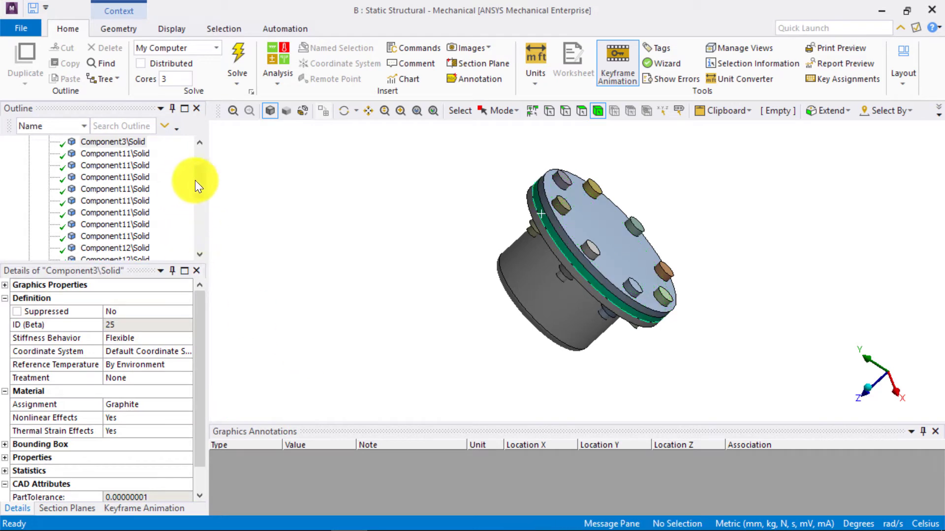
left_click_drag(200, 180, 199, 156)
left_click(30, 166)
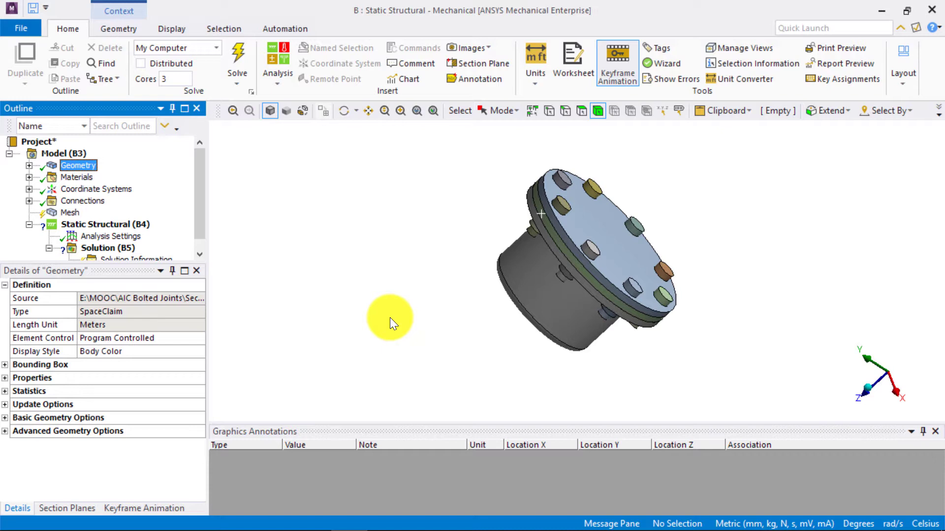
Step: Hide the cover plate, the gasket and the flanged cylinder bodies
middle_click_drag(496, 266, 487, 271)
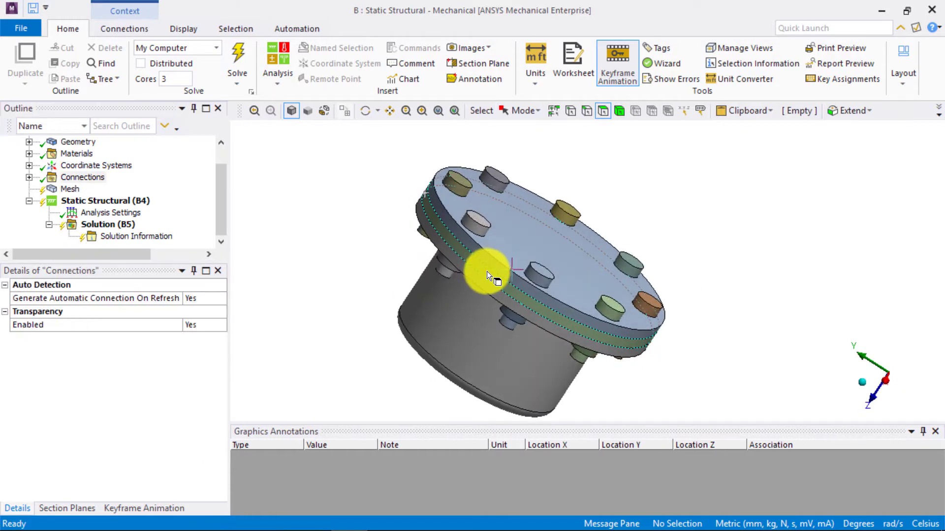
left_click(621, 110)
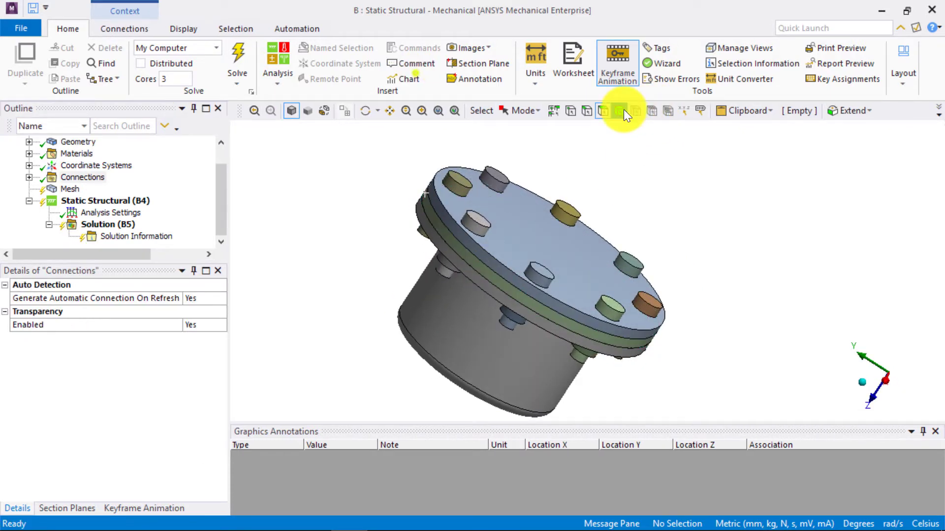
left_click(494, 274)
left_click(483, 280, "ctrl")
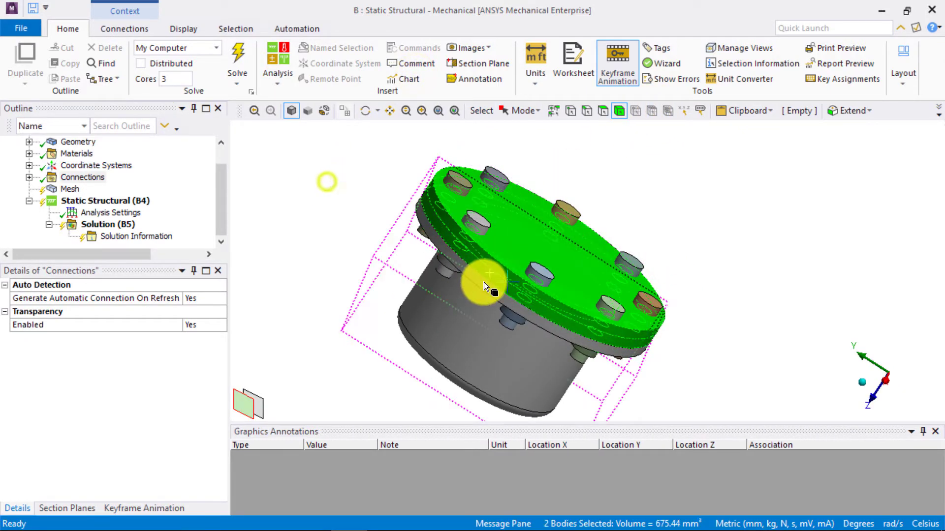
key("ctrl+a")
right_click(323, 188)
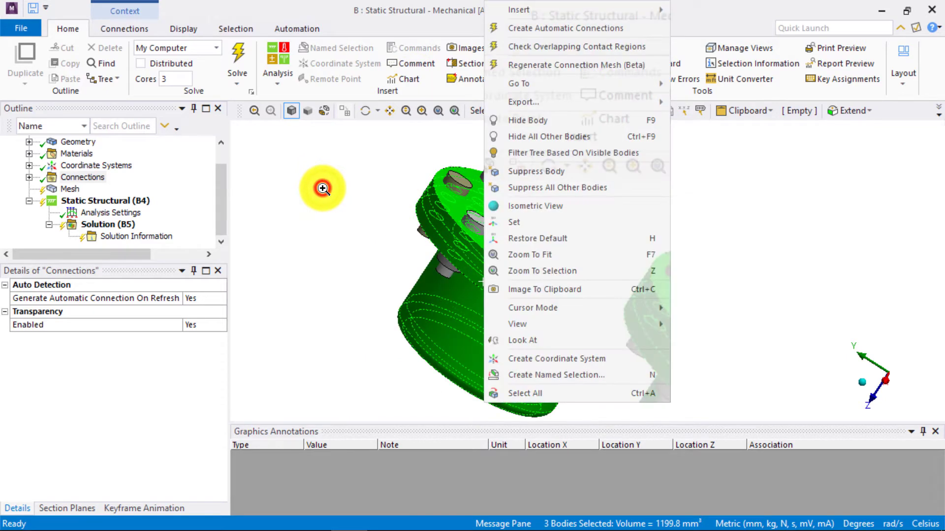
left_click(525, 124)
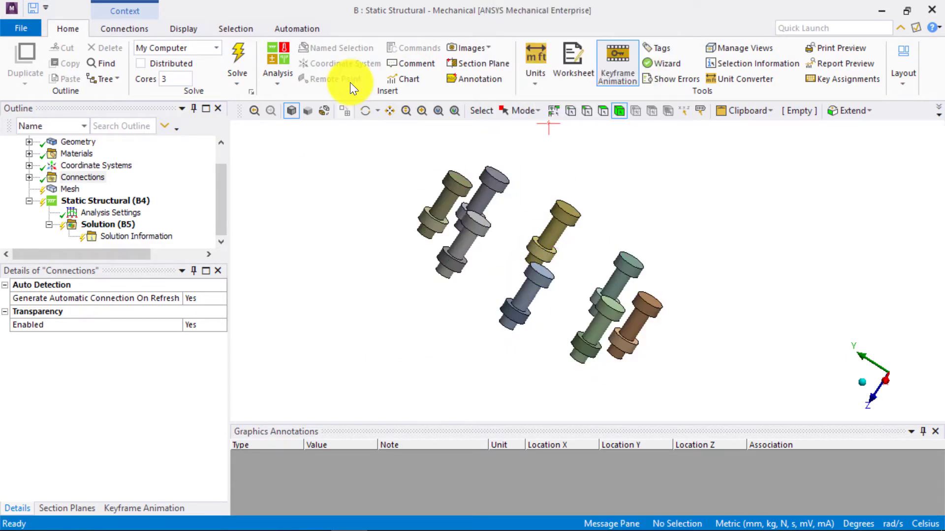
Step: Box-select the eight bolt bodies in a side view and create a named selection called "Bolts" from them
mouse_move(336, 187)
middle_mouse_down()
mouse_move(506, 274)
mouse_move(338, 184)
middle_mouse_up()
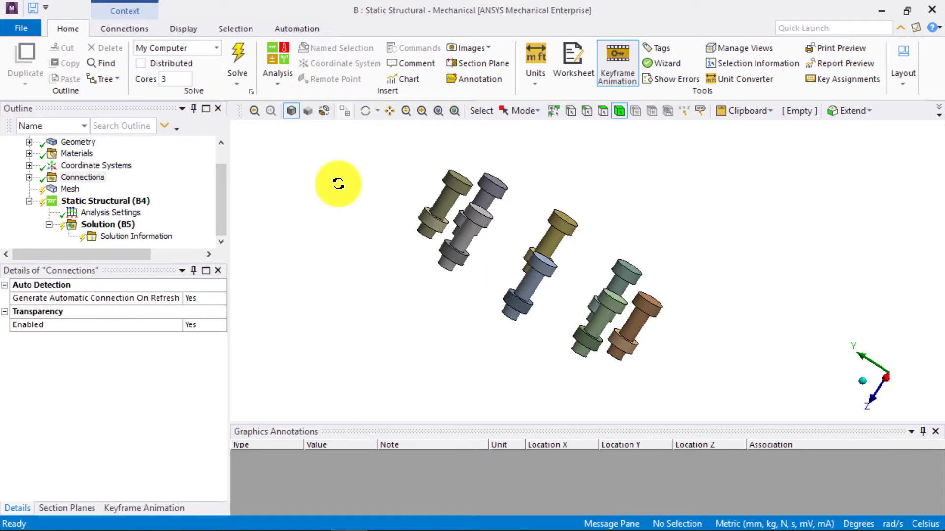
left_click(884, 382)
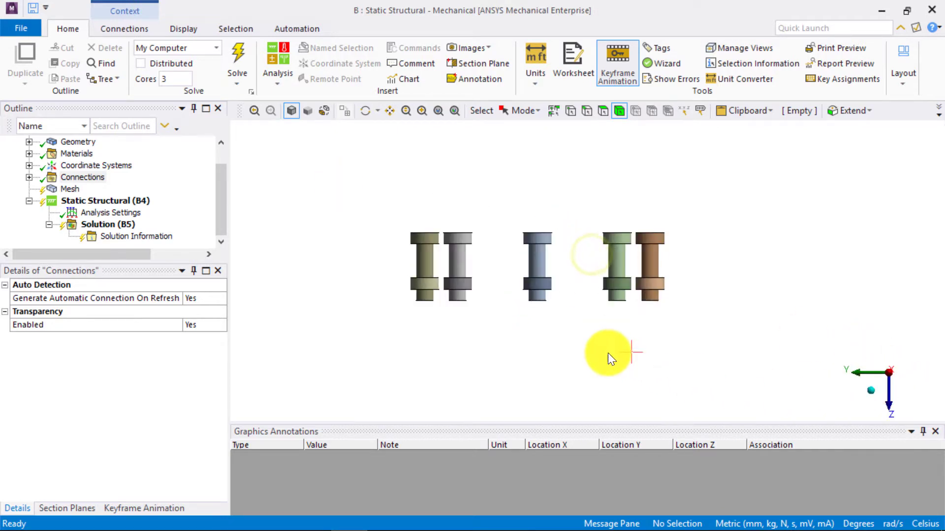
scroll(614, 373, "up", 2)
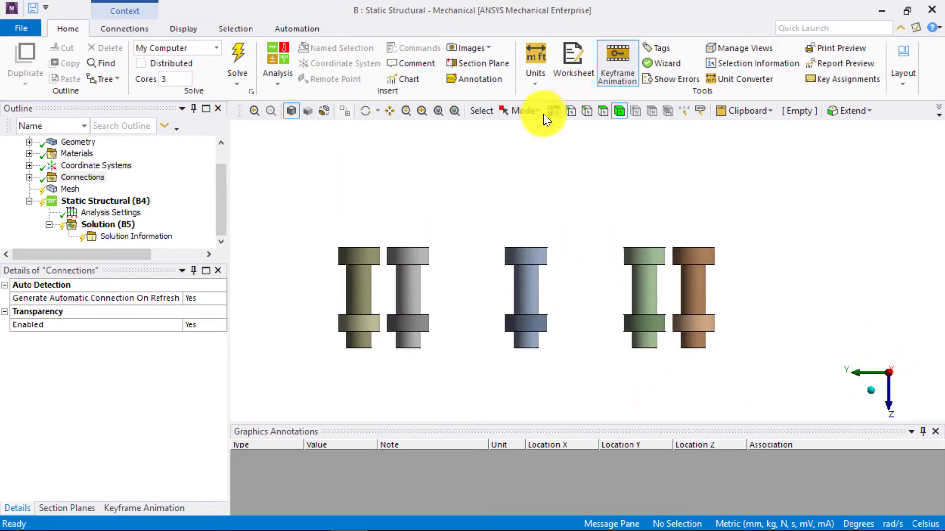
left_click(524, 112)
left_click(523, 144)
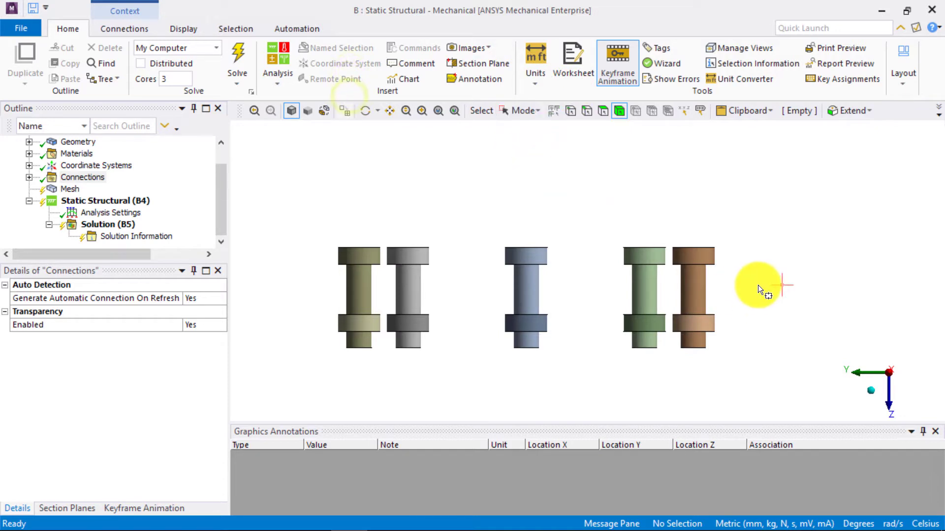
left_click_drag(761, 287, 279, 214)
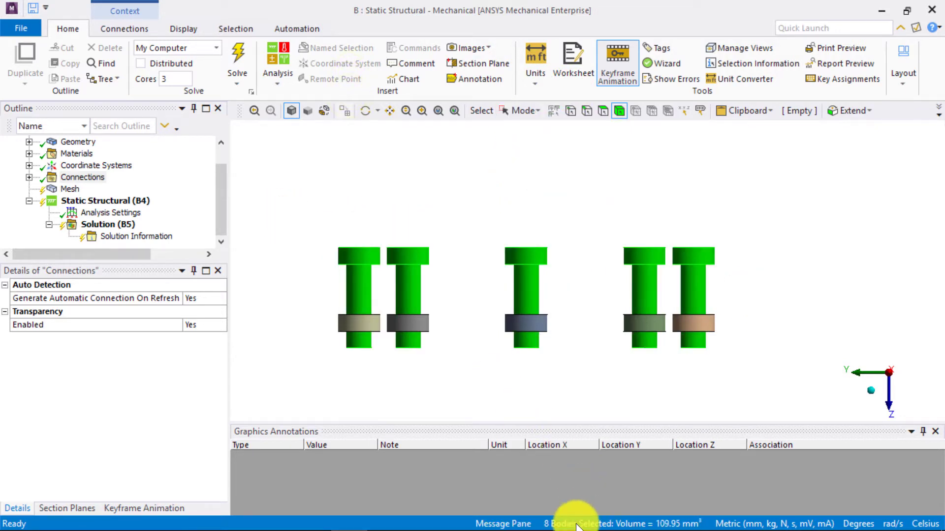
right_click(469, 231)
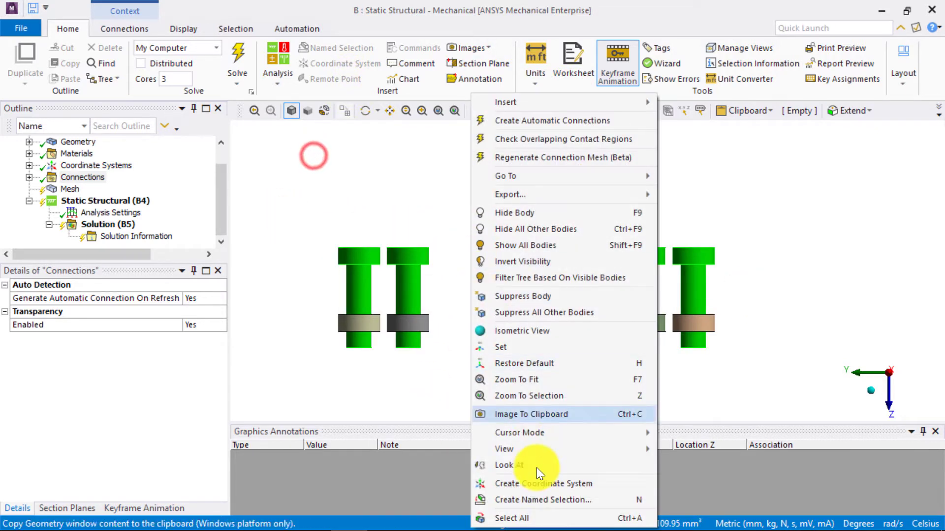
left_click(529, 498)
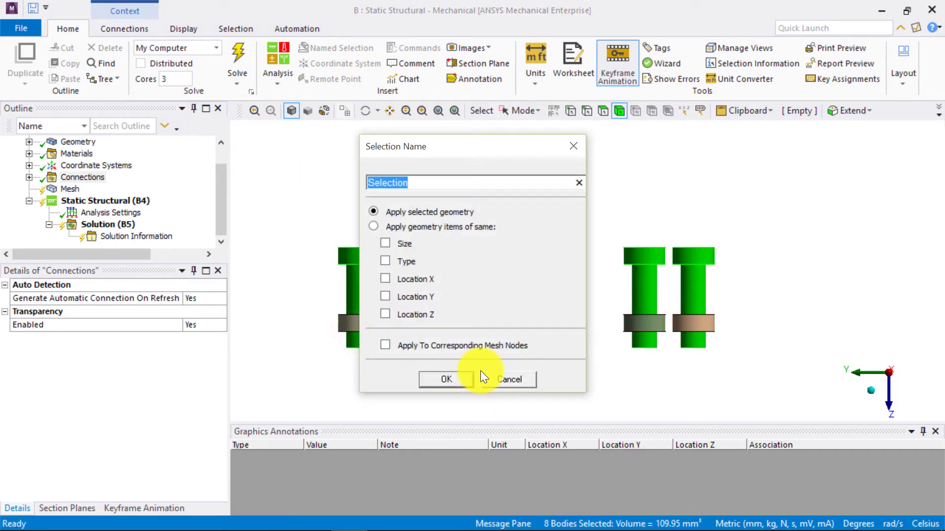
type("Bolts")
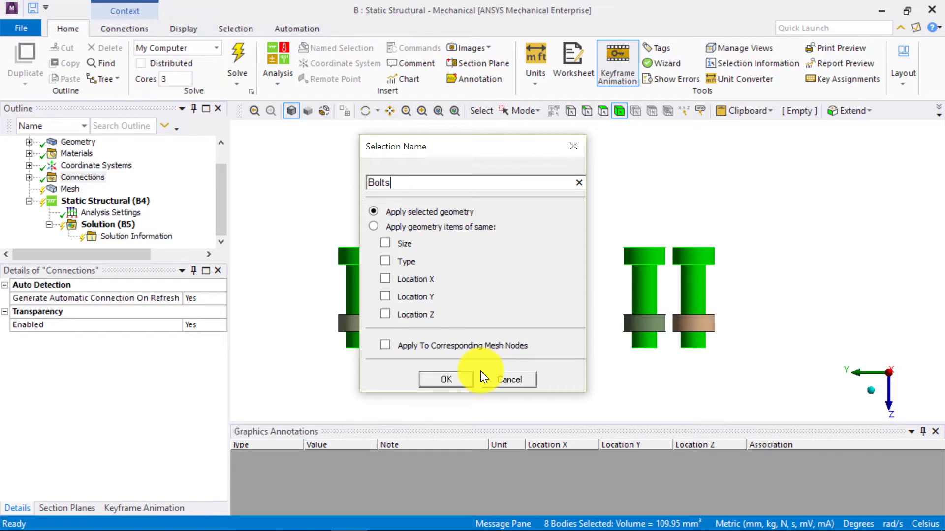
left_click(468, 378)
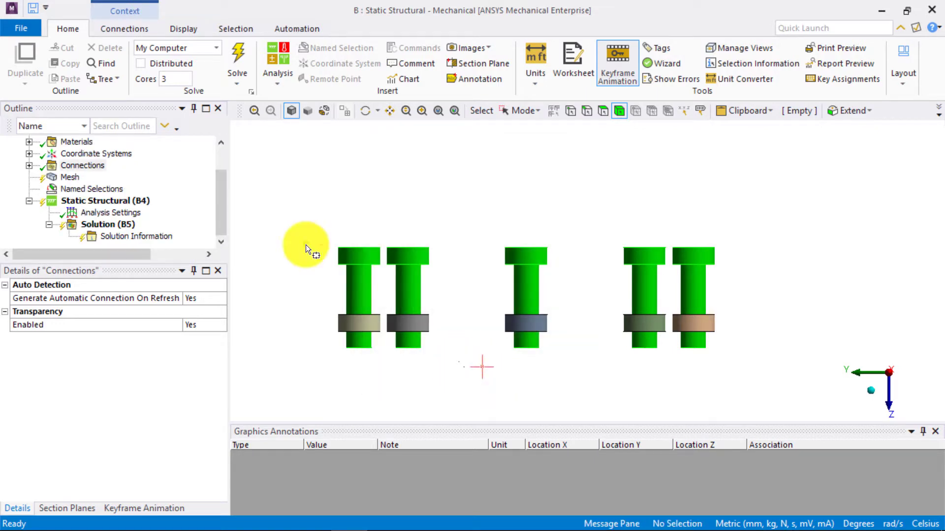
Step: Box-select the underside faces of the eight bolt heads and create a named selection called "bolt head spacing"
left_click(306, 245)
left_click(603, 112)
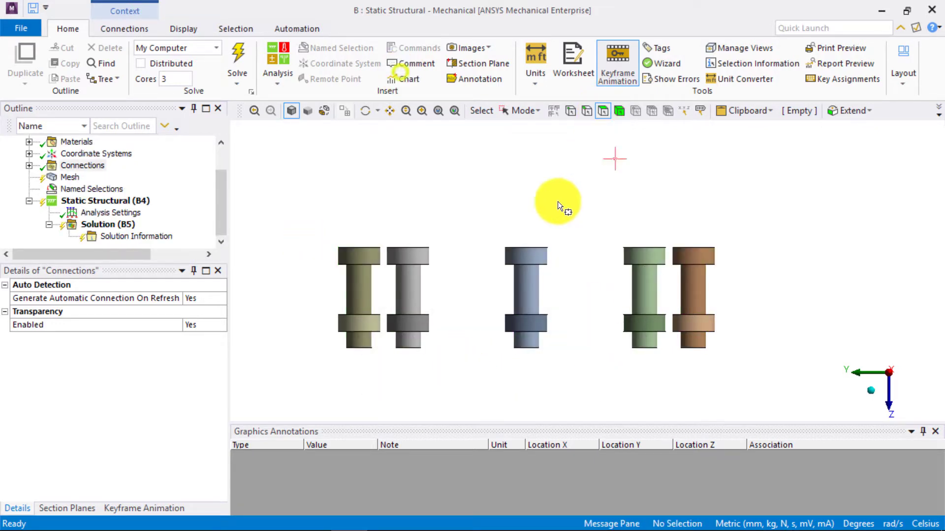
left_click_drag(327, 261, 731, 284)
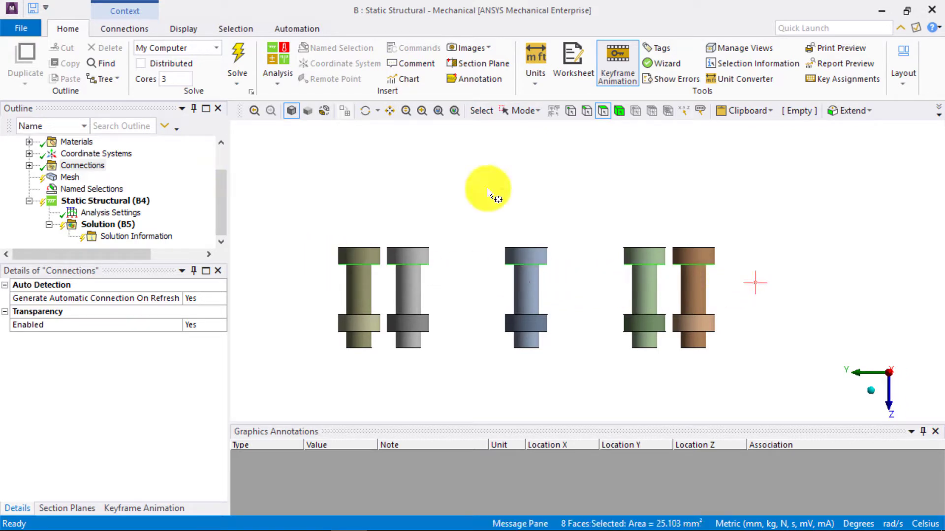
middle_click_drag(671, 311, 604, 301)
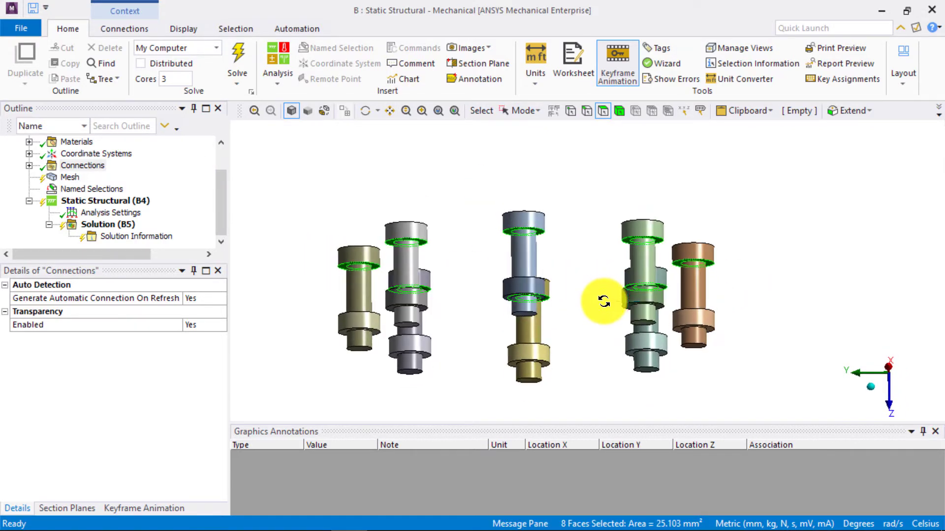
right_click(301, 159)
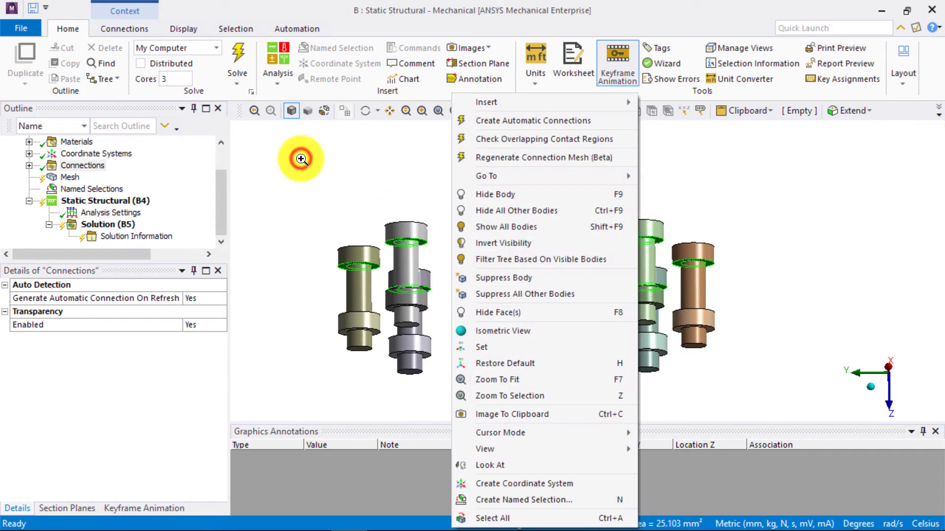
left_click(538, 498)
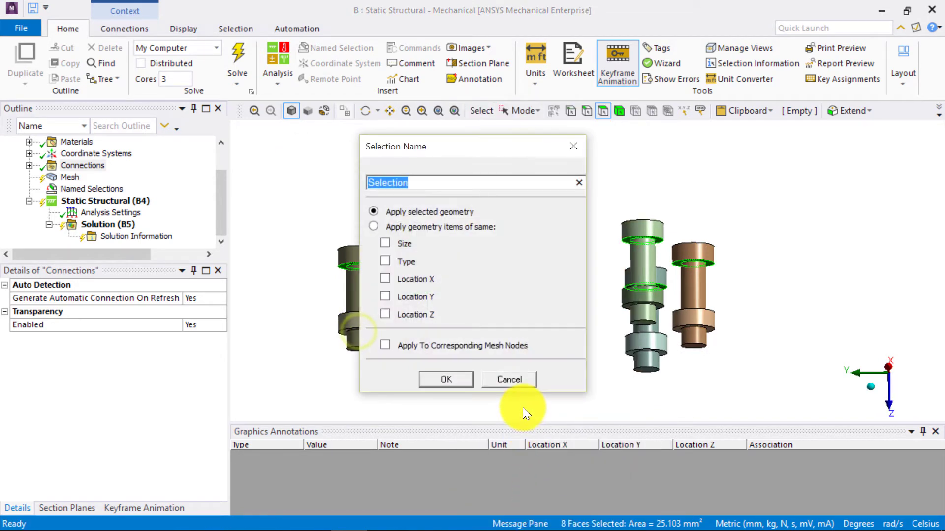
type("bolt ")
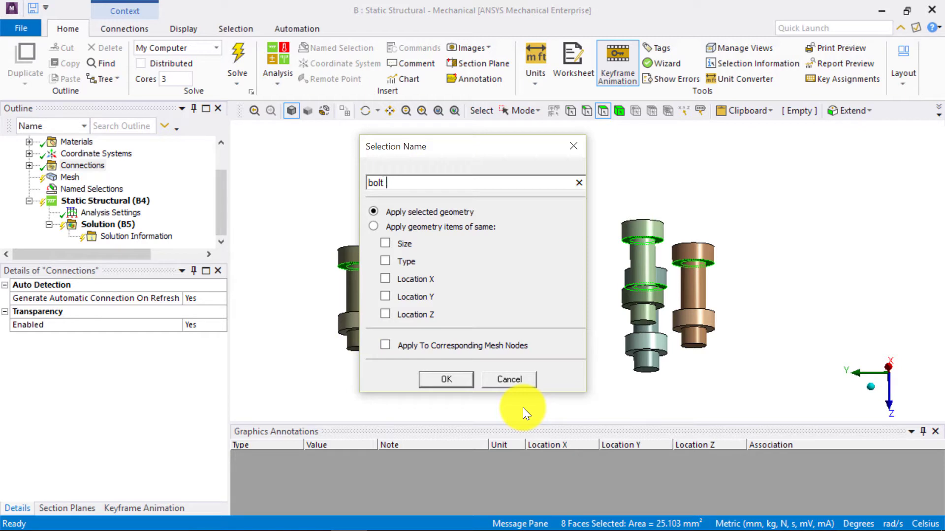
type("head spacing")
key("Return")
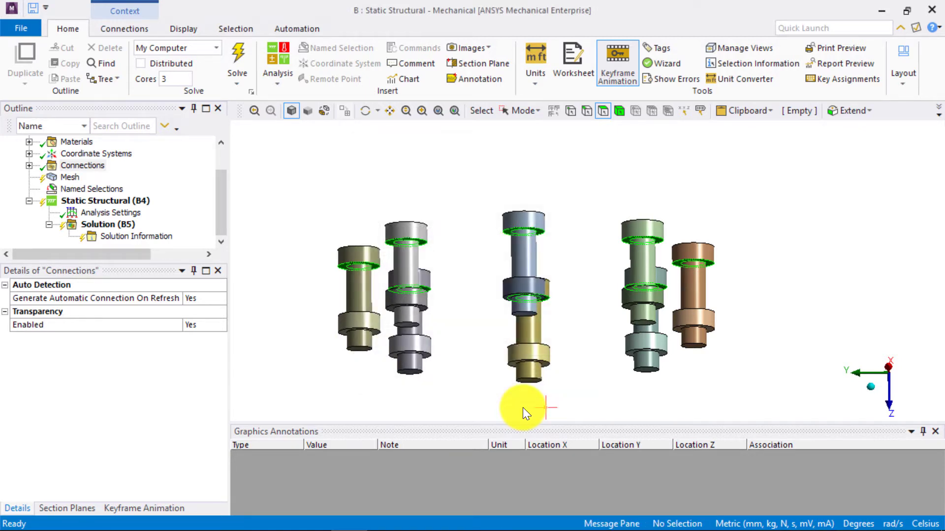
Step: Select the cylindrical shank faces of the eight bolts and create a named selection called "bolt shank" from them
left_click(885, 368)
left_click(592, 245)
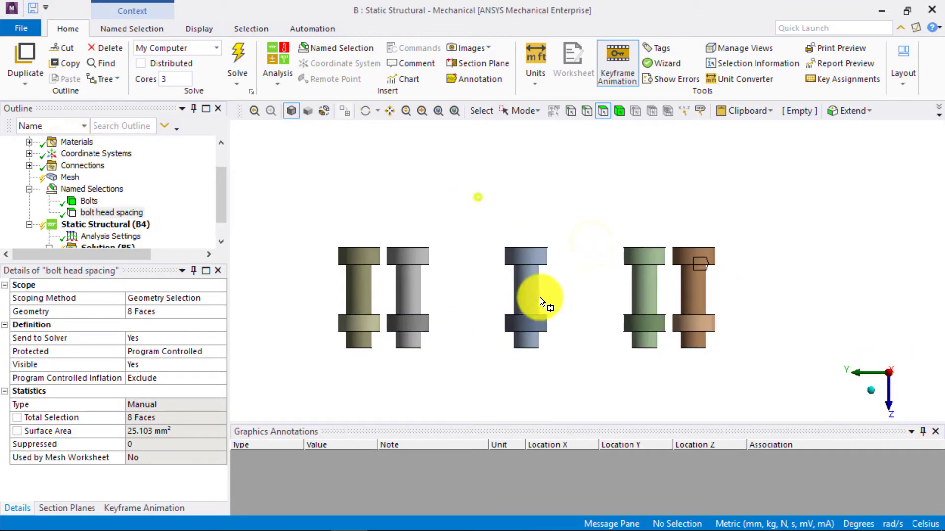
left_click(112, 212)
middle_click_drag(500, 320, 390, 321)
right_click(318, 186)
left_click(509, 350)
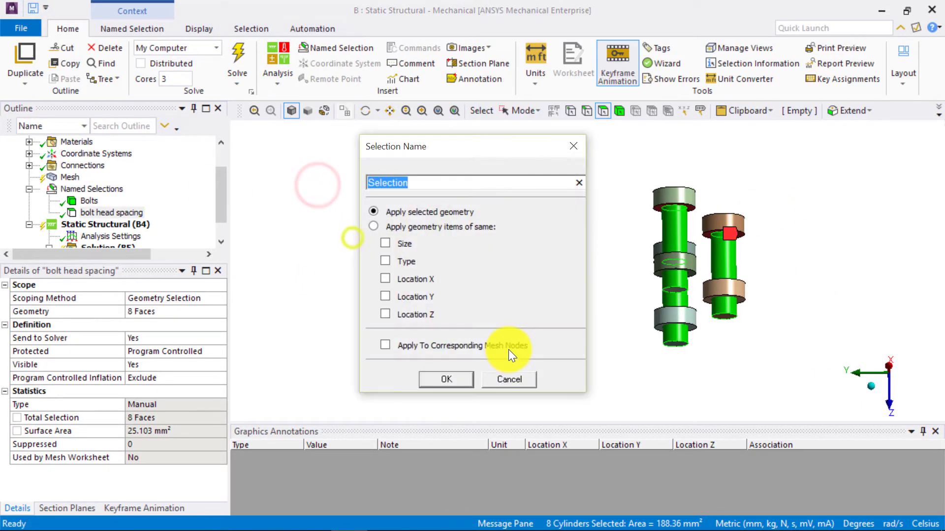
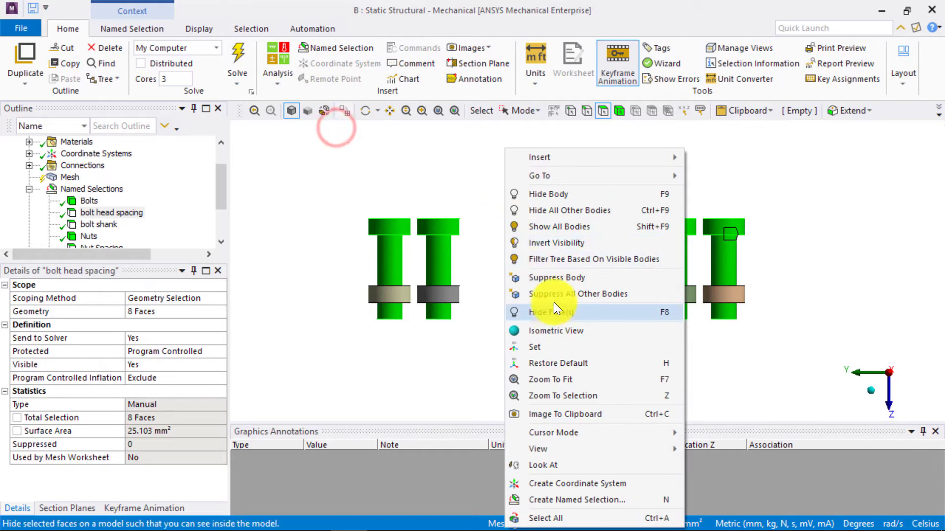
Step: Hide the eight bolt bodies so only the nuts are shown, and switch back to single selection
left_click(551, 194)
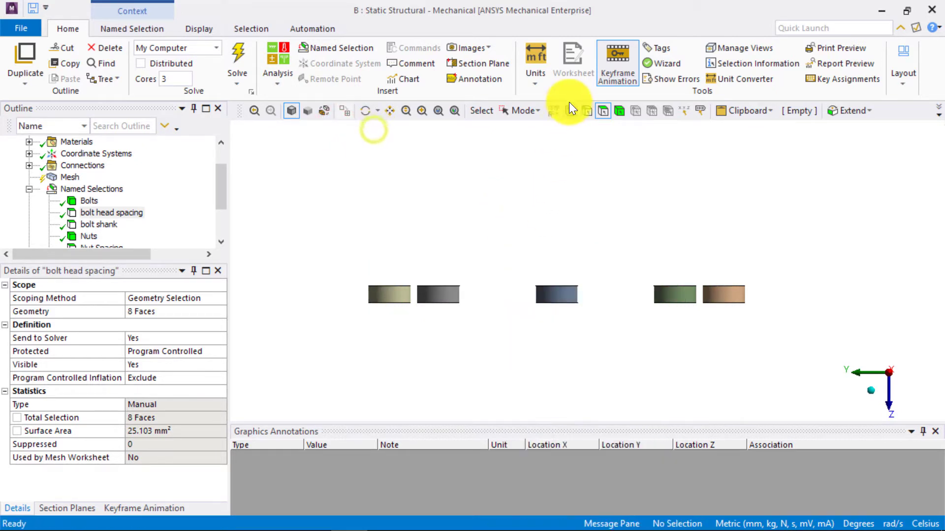
left_click(533, 110)
left_click(534, 129)
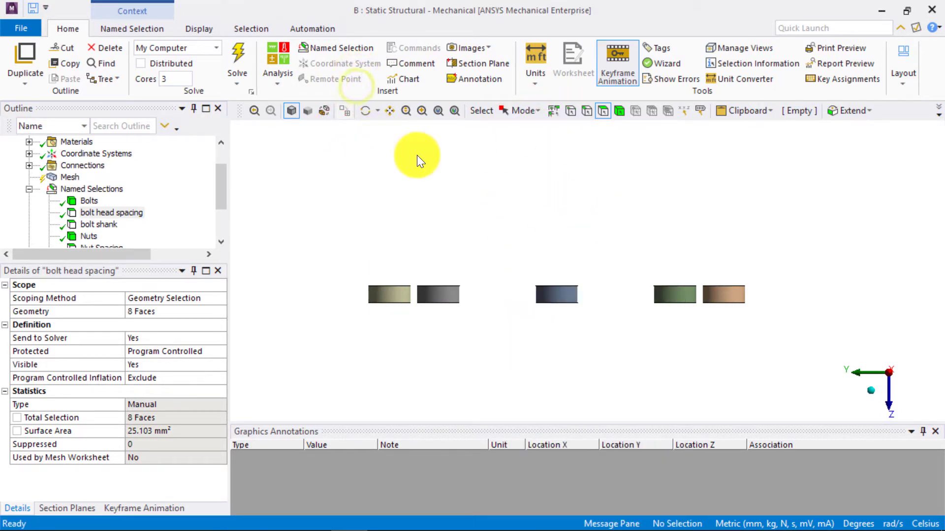
Step: Create a named selection "Nut grip" from one nut's inner cylindrical face, applied to geometry items of the same Size, Type and Location Z
middle_click_drag(418, 158, 628, 249)
left_click(550, 224)
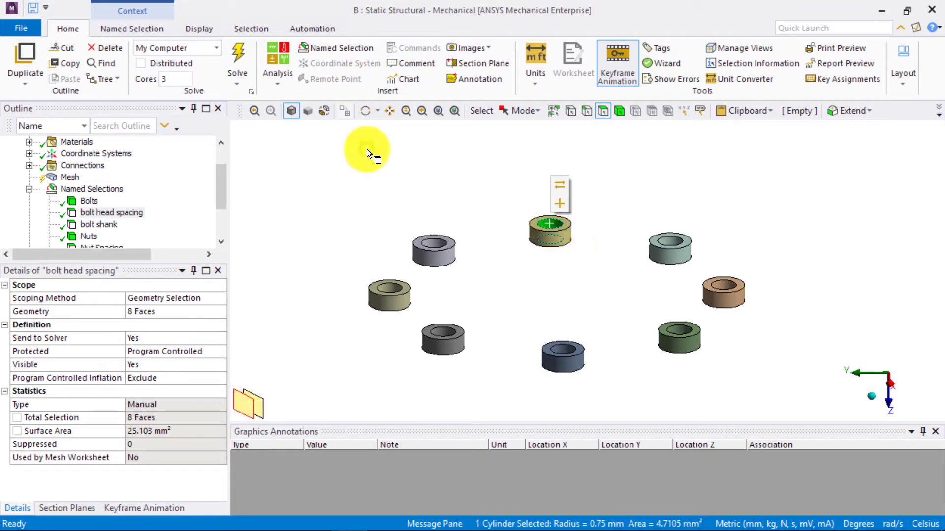
right_click_drag(367, 149, 551, 148)
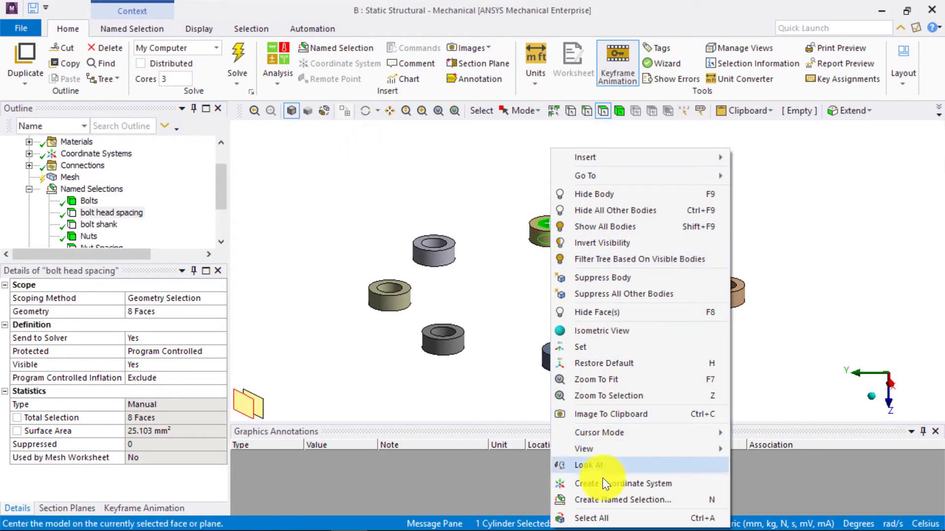
left_click(606, 501)
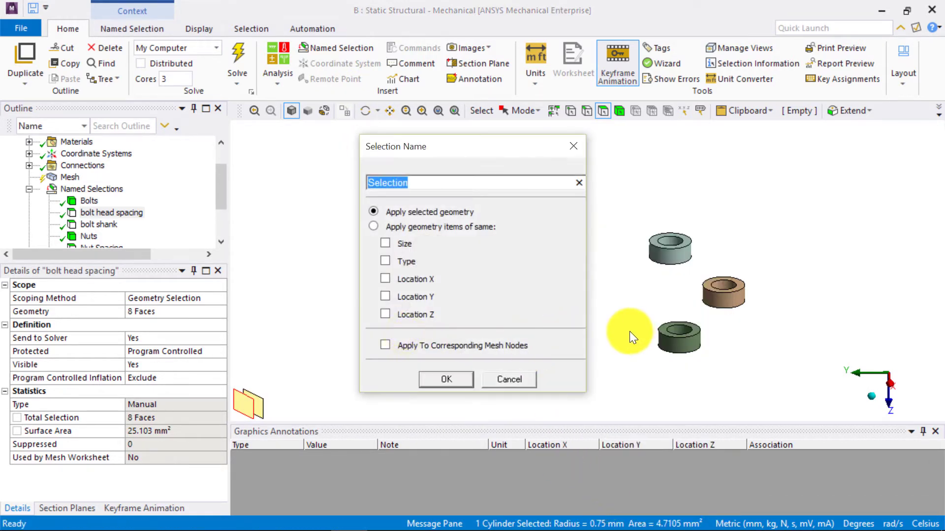
type("Nut grip")
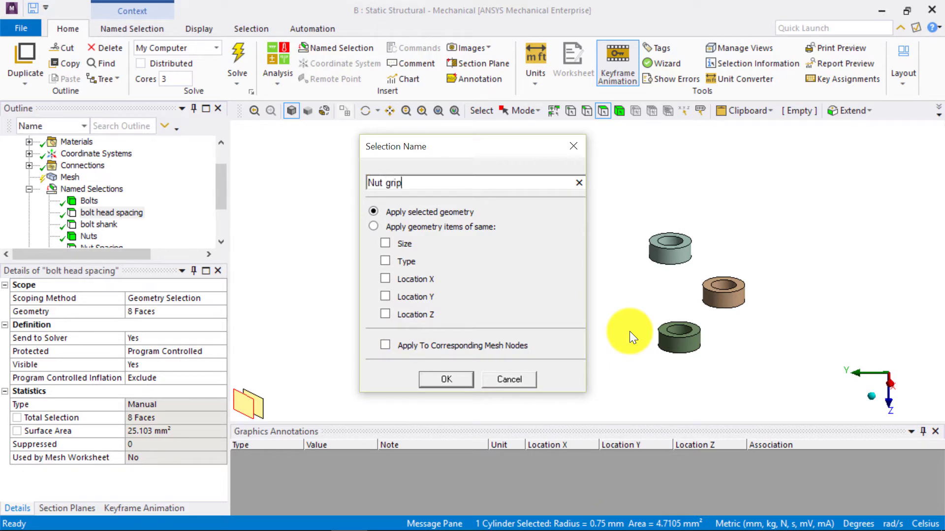
left_click(373, 225)
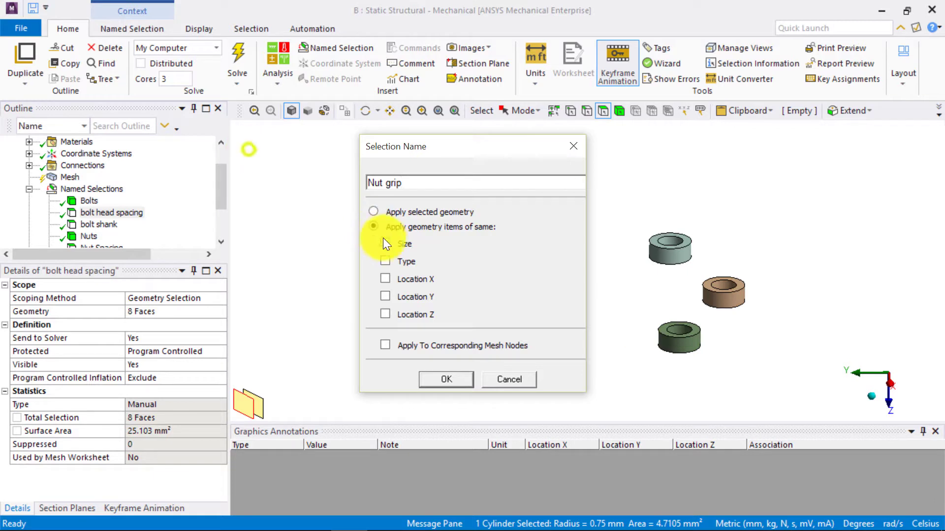
left_click(385, 243)
left_click(385, 261)
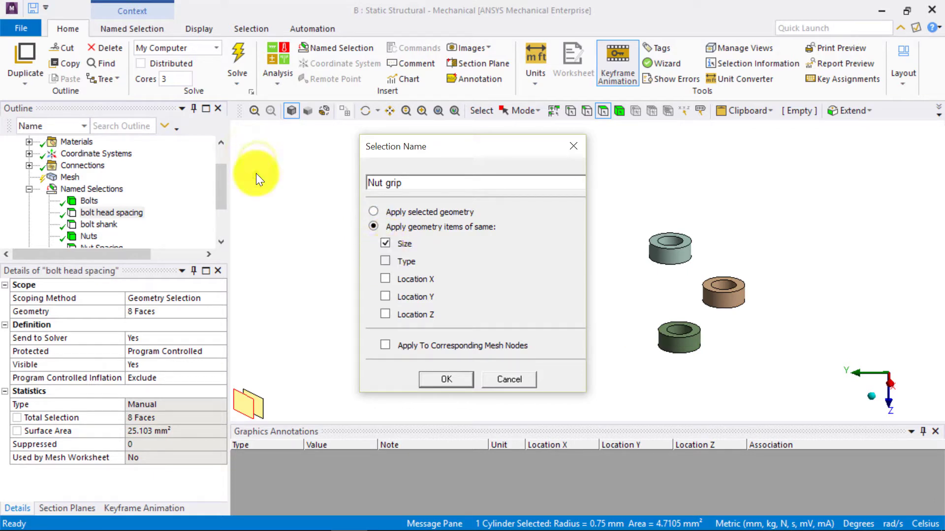
left_click(385, 315)
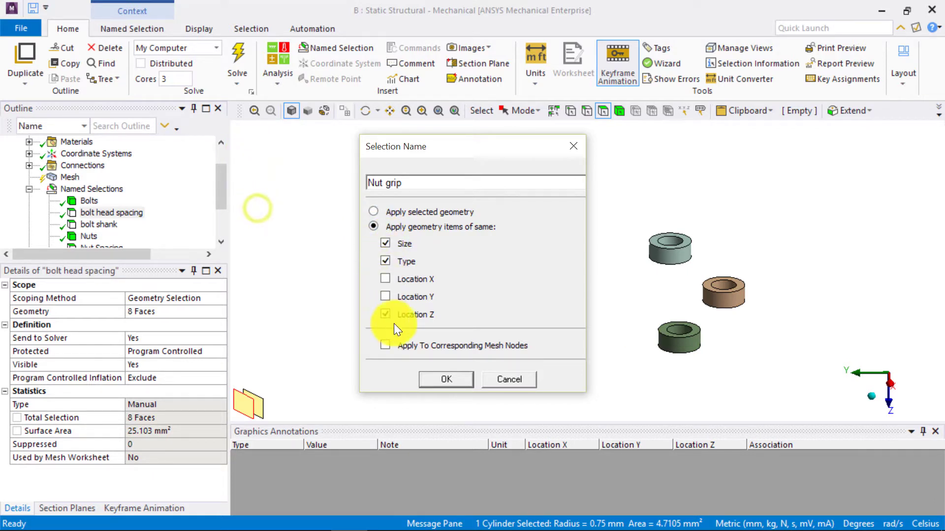
left_click(442, 378)
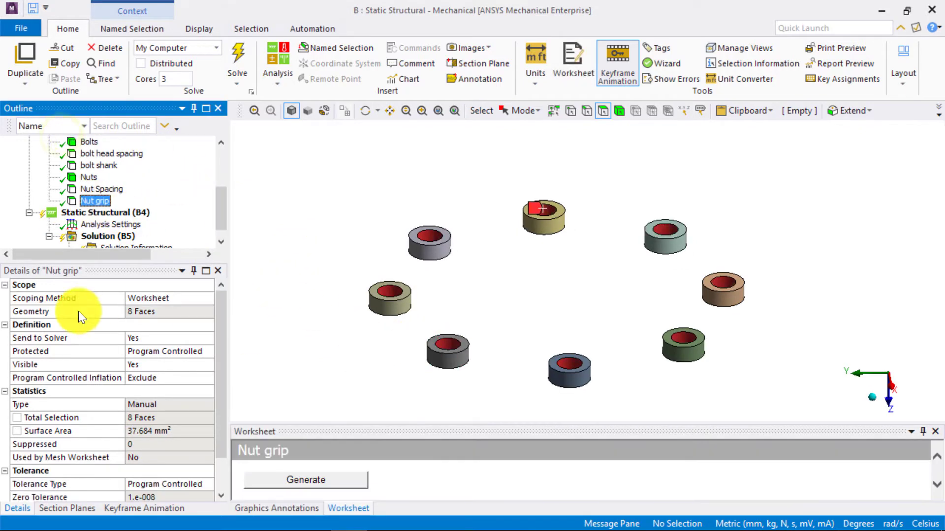
Step: Show all bodies and create a named selection called "top face" from the cover plate's upper face
right_click(440, 232)
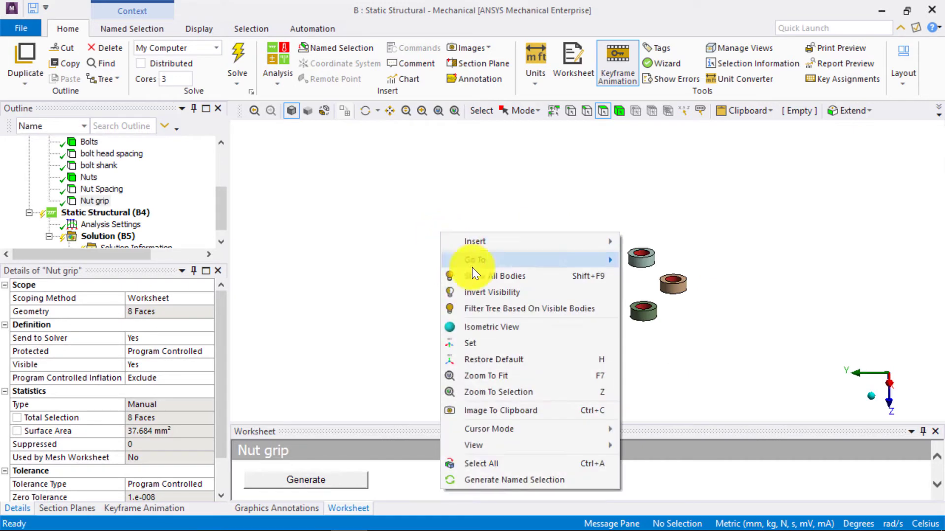
left_click(480, 275)
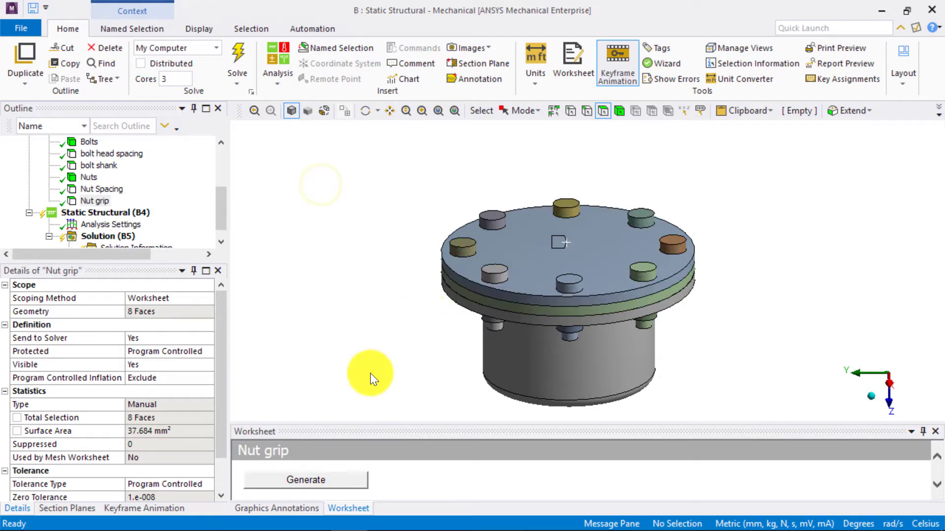
left_click(578, 256)
right_click(577, 256)
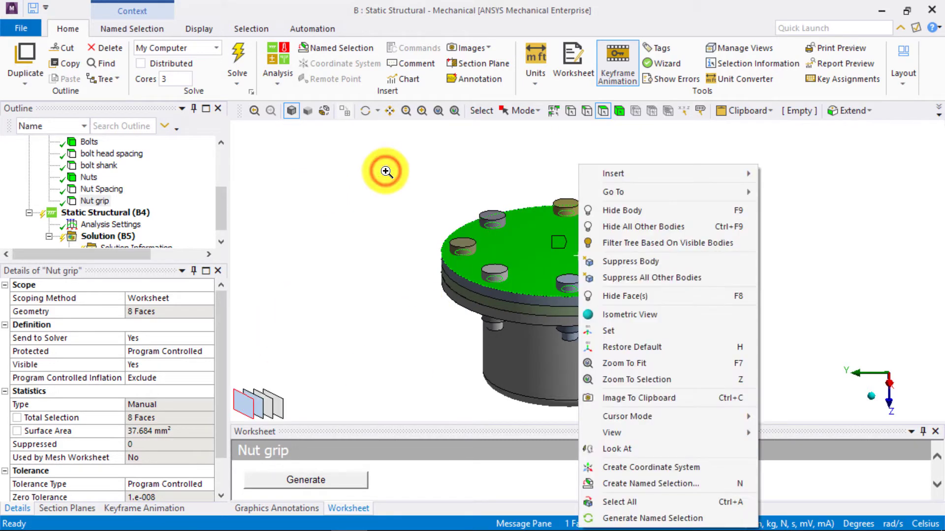
left_click(628, 484)
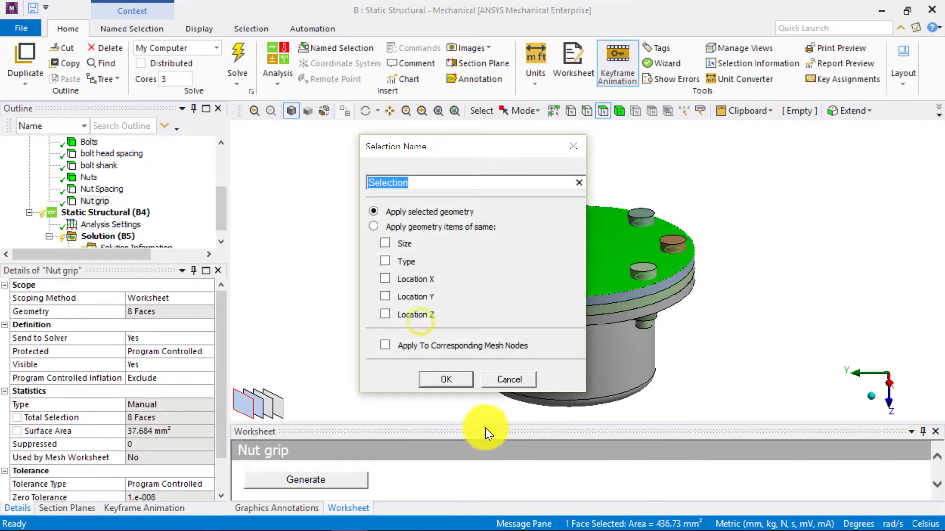
type("top face")
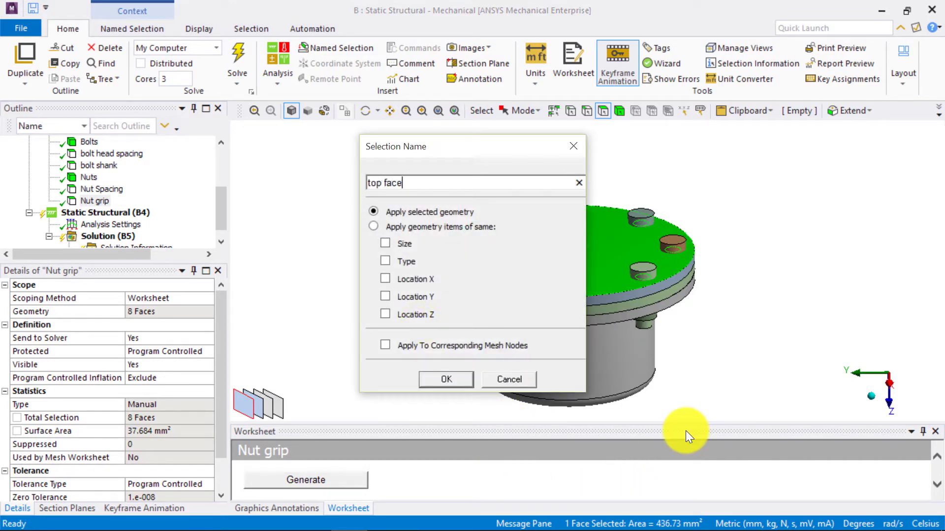
key("Return")
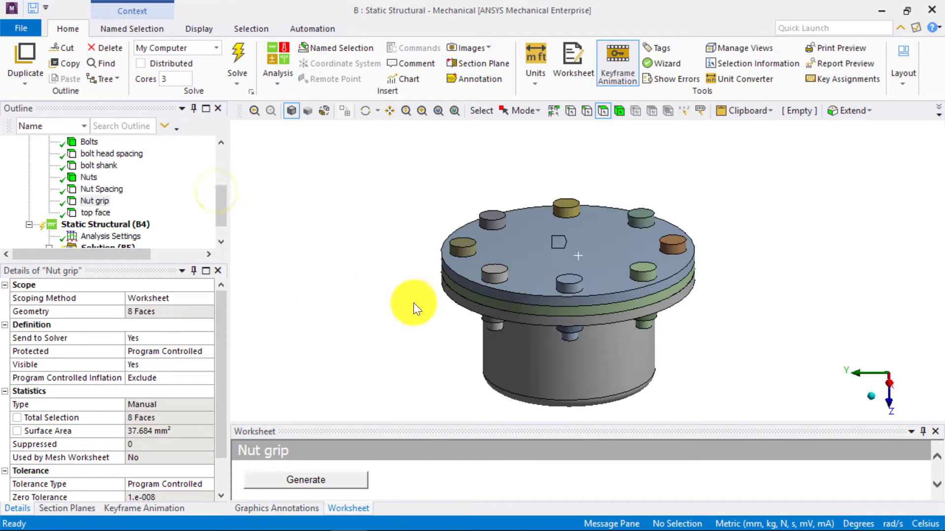
Step: Create a named selection called "bot face" from the underside face of the lower flange, where the nuts sit
middle_click_drag(413, 303, 423, 270)
left_click(467, 269)
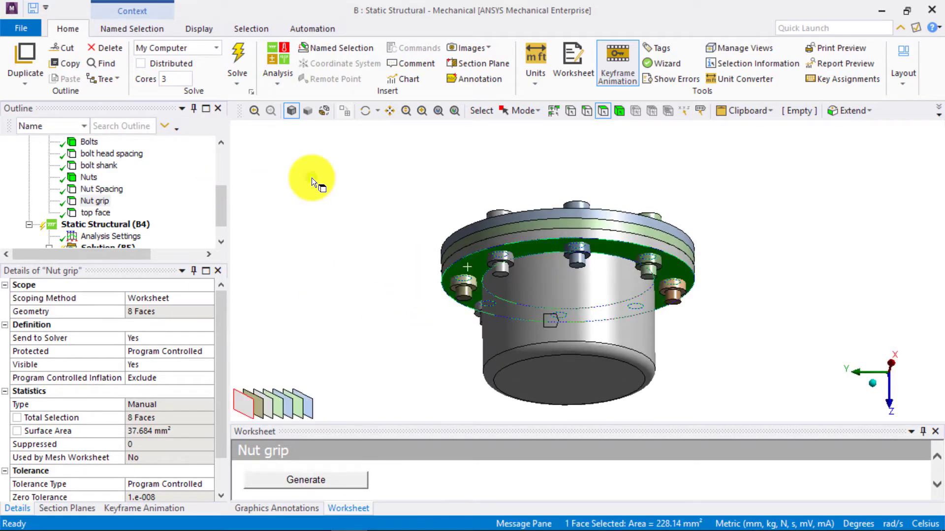
right_click(312, 178)
left_click(519, 320)
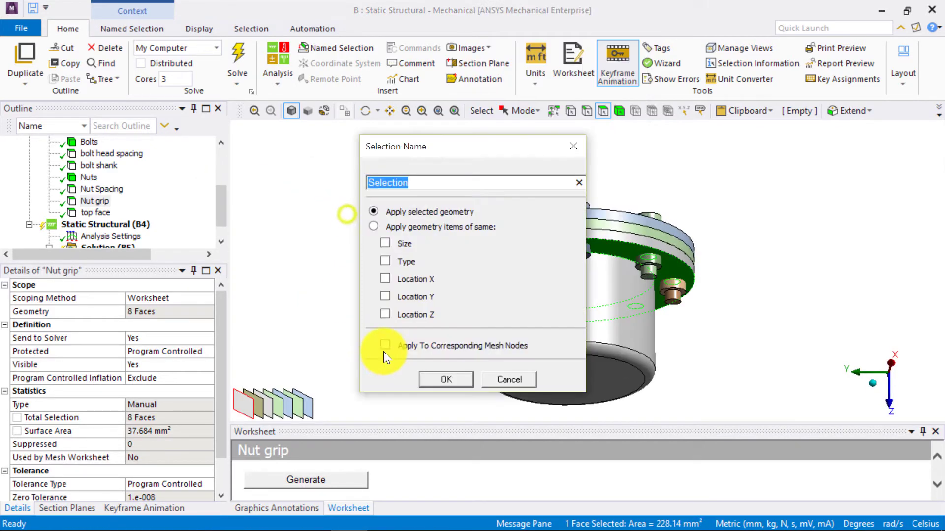
type("bot face")
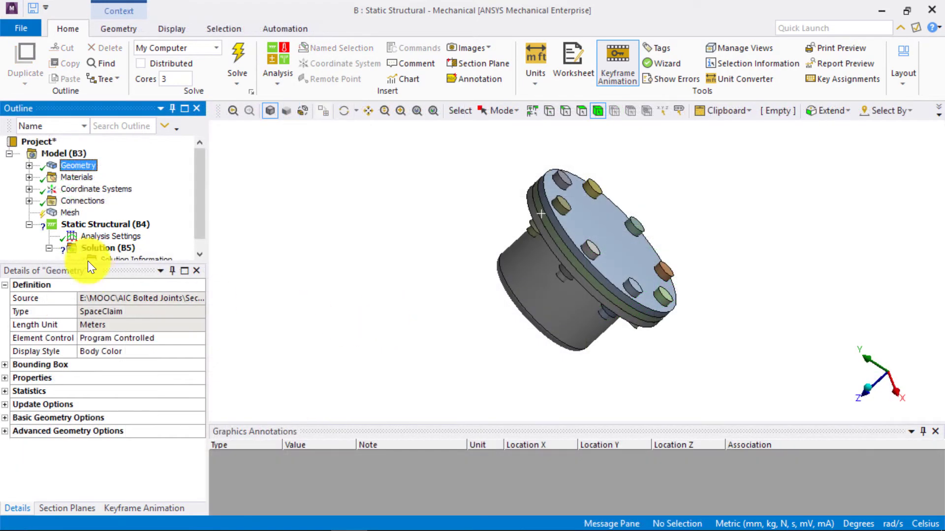
Step: Delete the automatically generated Contacts group from the model's Connections
left_click(29, 201)
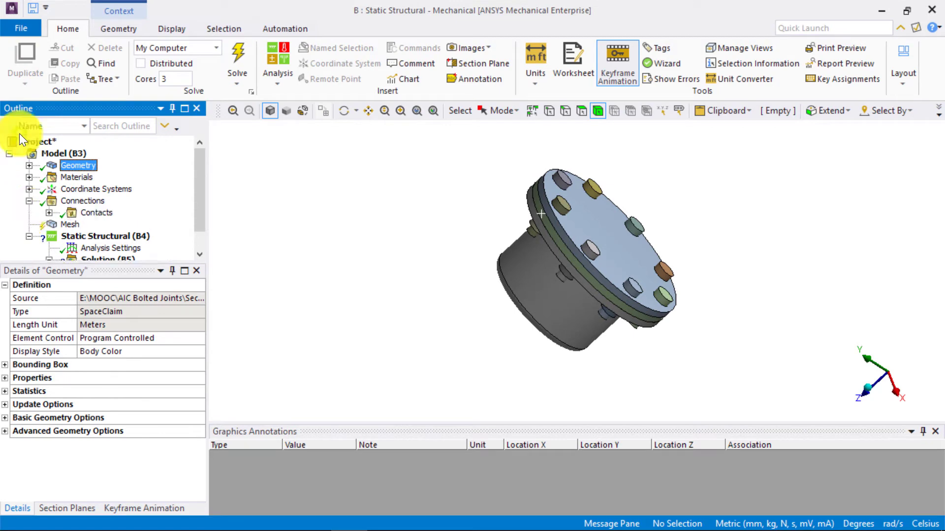
left_click(97, 212)
key("shift+F10")
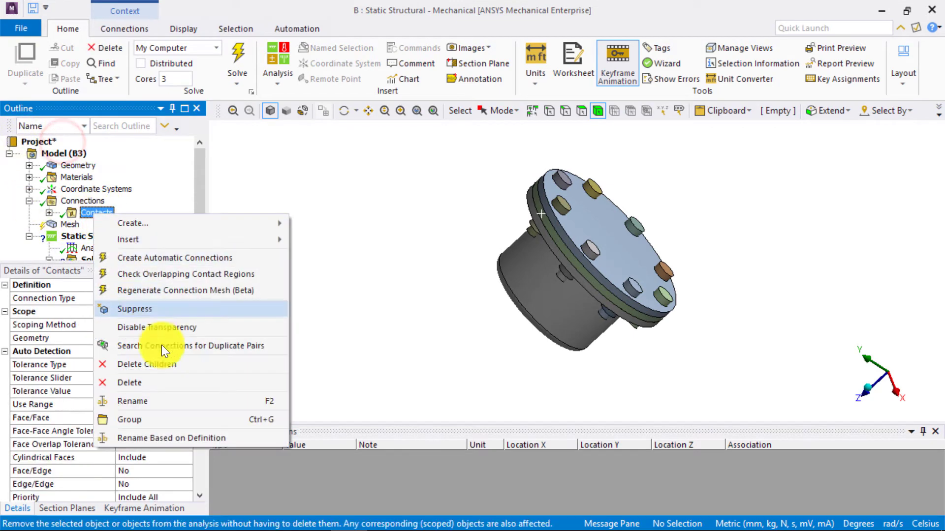
key("Escape")
key("Delete")
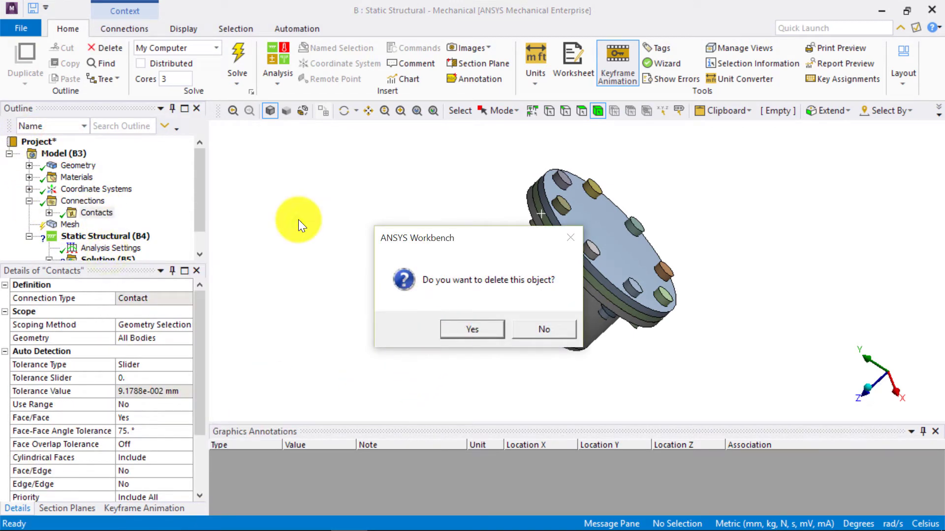
left_click(447, 329)
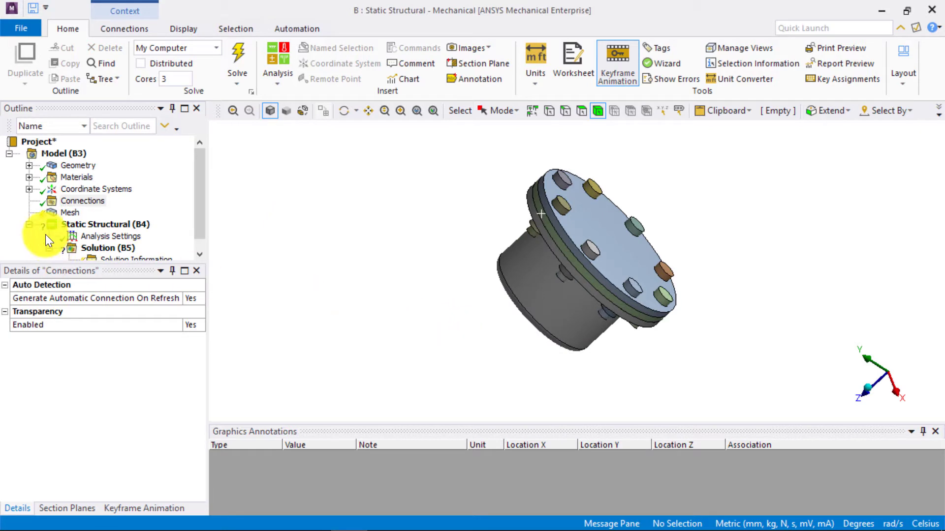
Step: Insert a manual contact region under Connections
right_click(96, 202)
mouse_move(130, 212)
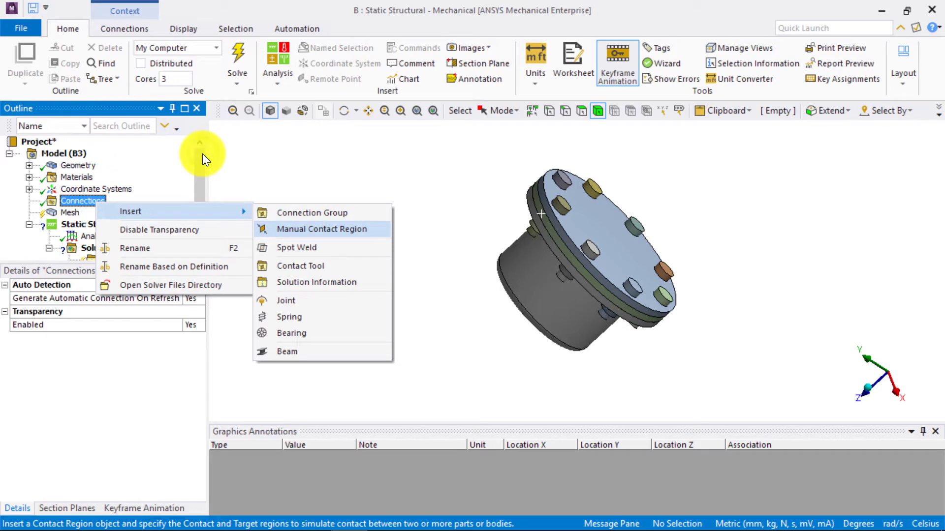
left_click(302, 229)
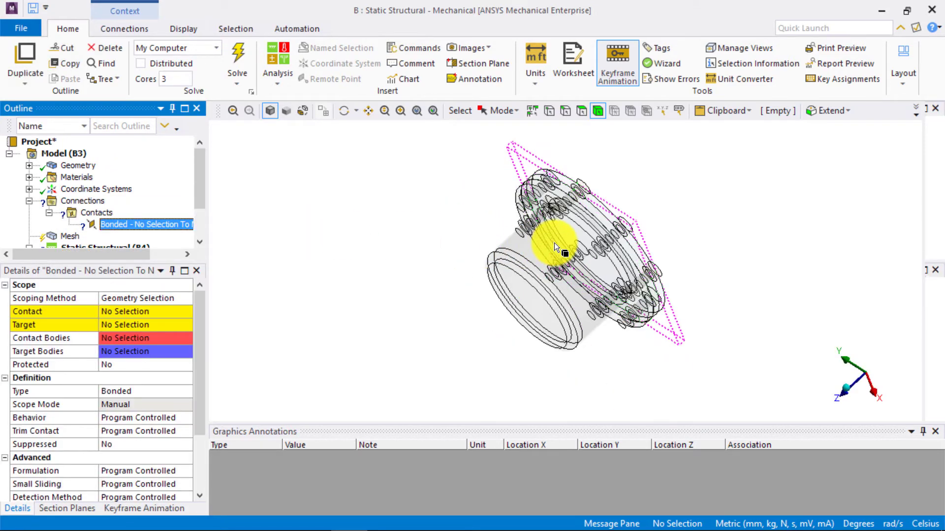
middle_click_drag(554, 243, 595, 211)
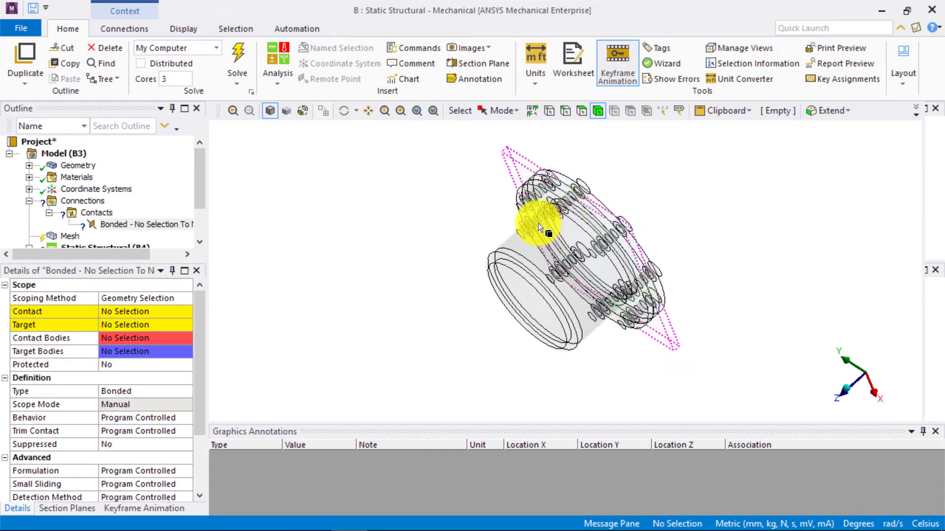
Step: Scope the contact side of the bonded region to the cover plate's underside face, reached through the stacked faces at the rim
left_click(108, 313)
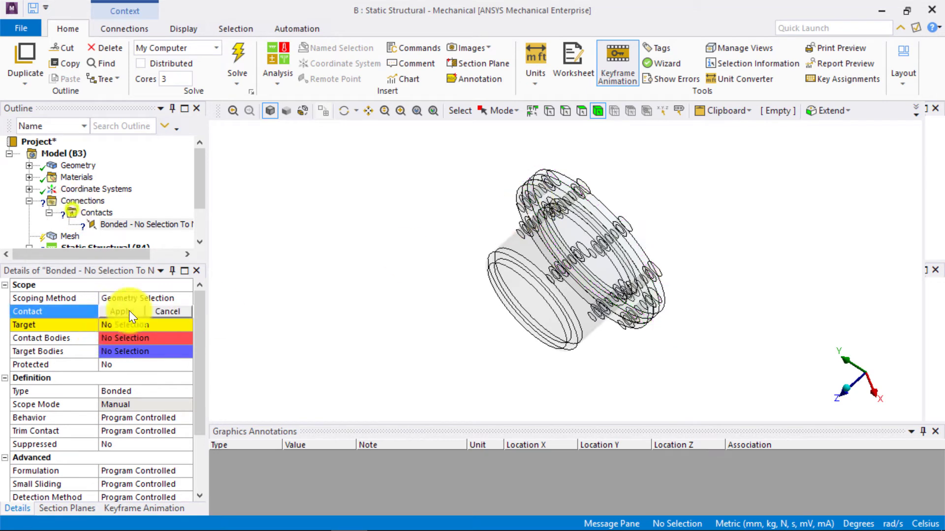
left_click(580, 114)
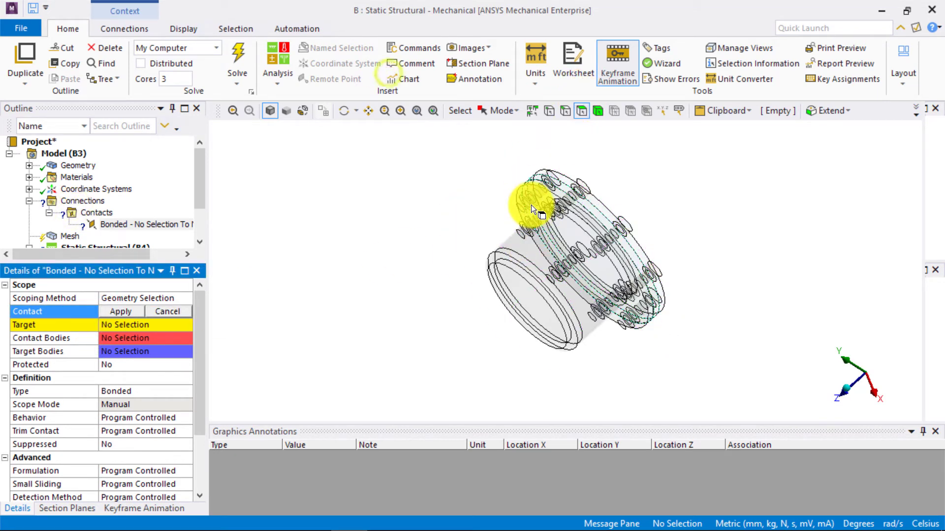
left_click(532, 204)
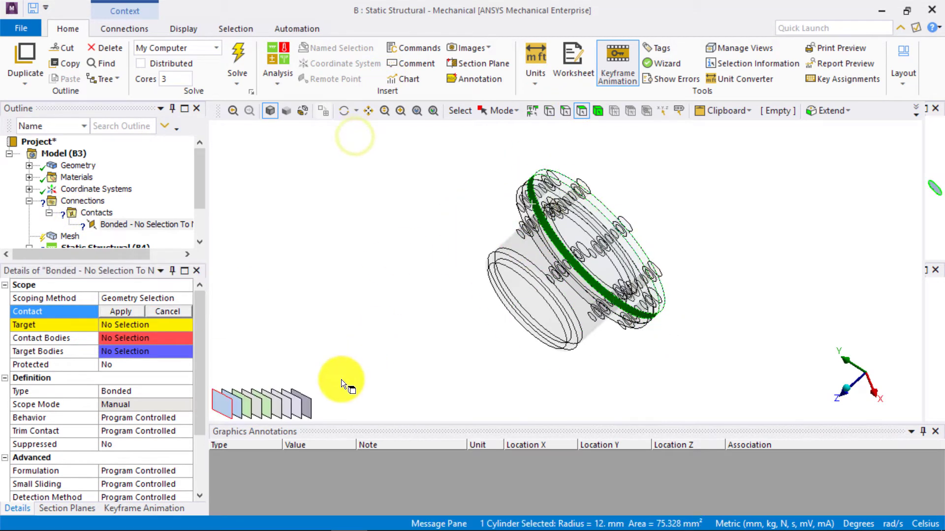
left_click(233, 405)
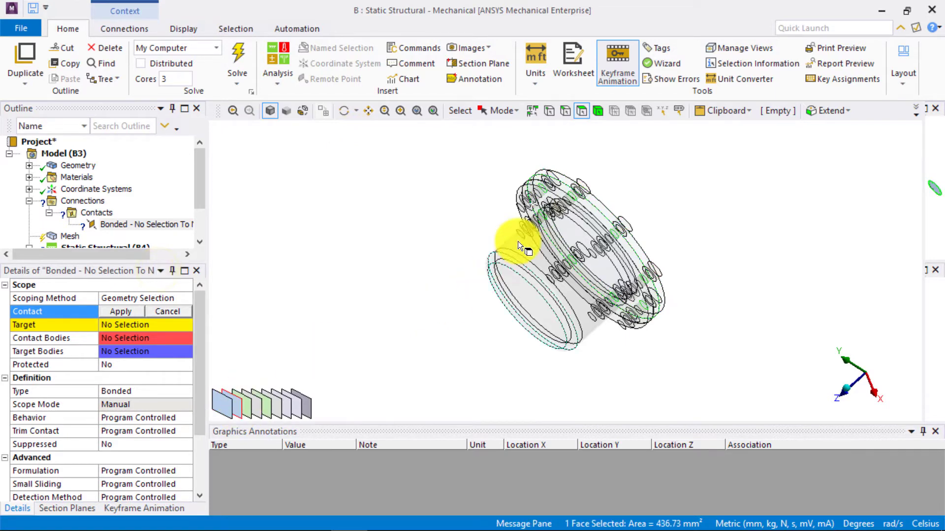
scroll(517, 179, "up", 5)
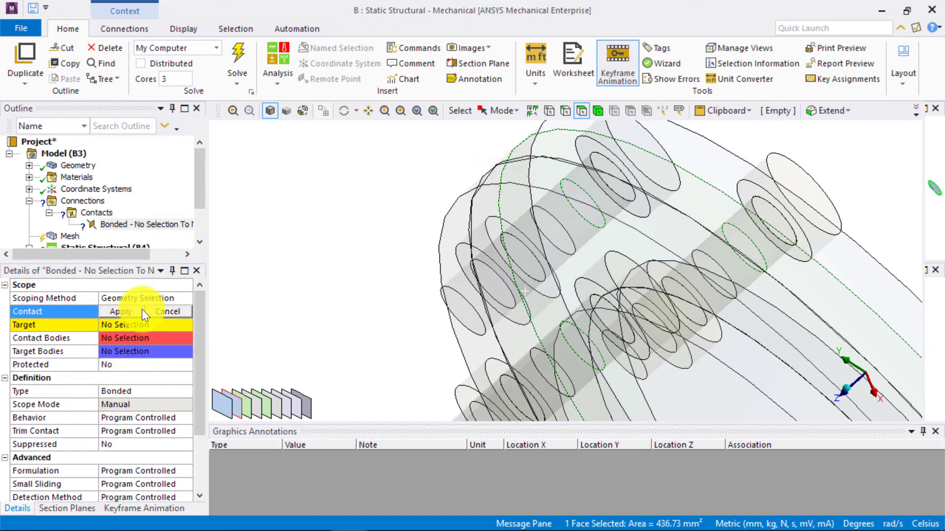
left_click(122, 312)
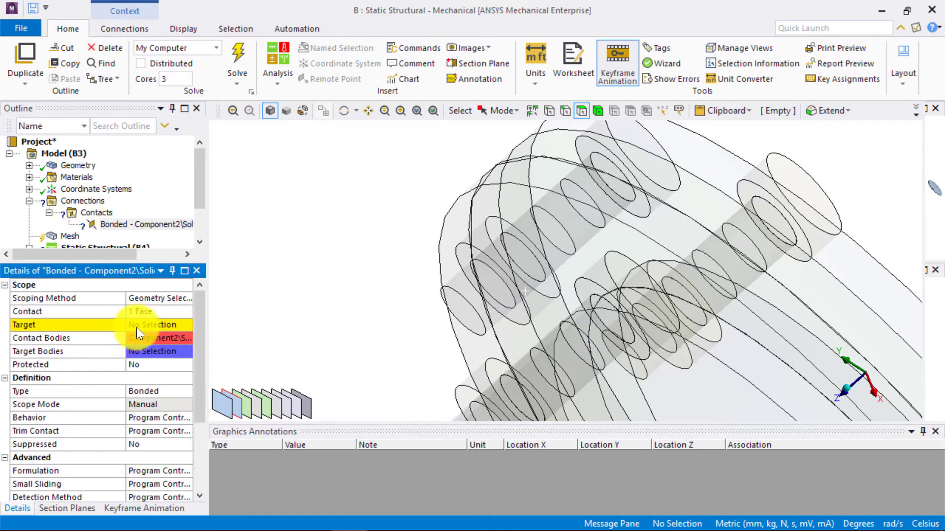
Step: Scope the target side of the bonded region to the gasket's upper face, reached through the stacked faces at the rim
left_click(162, 324)
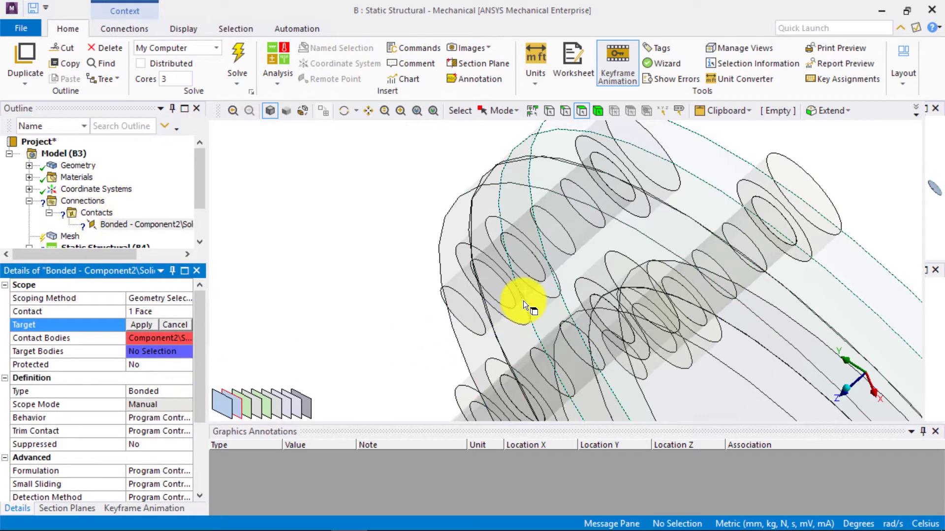
left_click(524, 299)
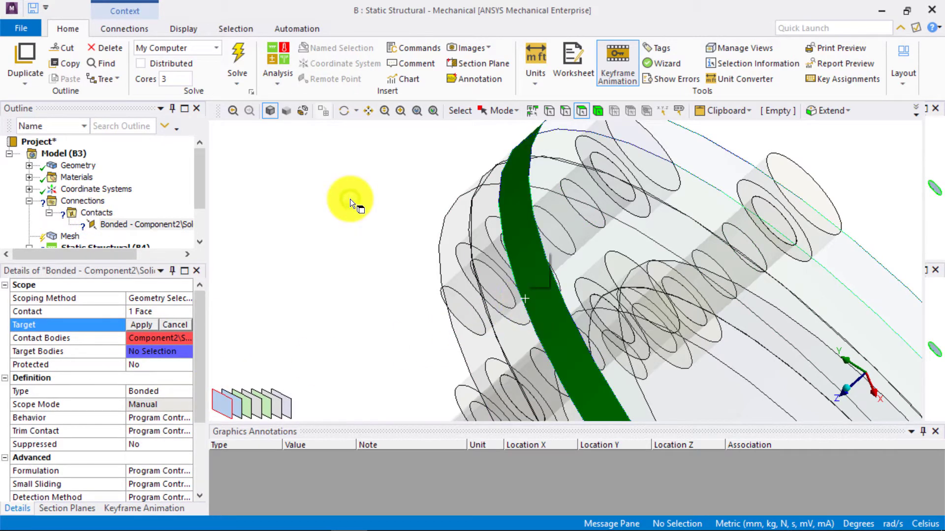
left_click(247, 406)
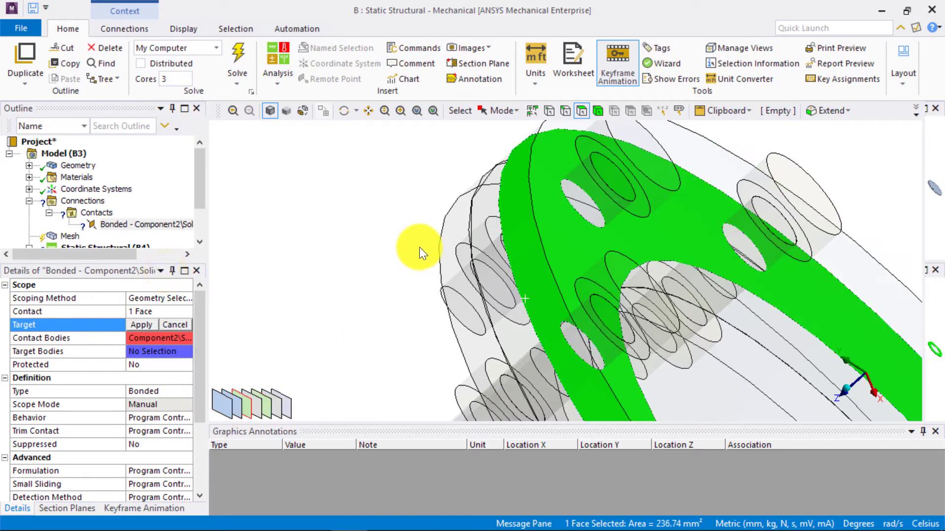
left_click(138, 326)
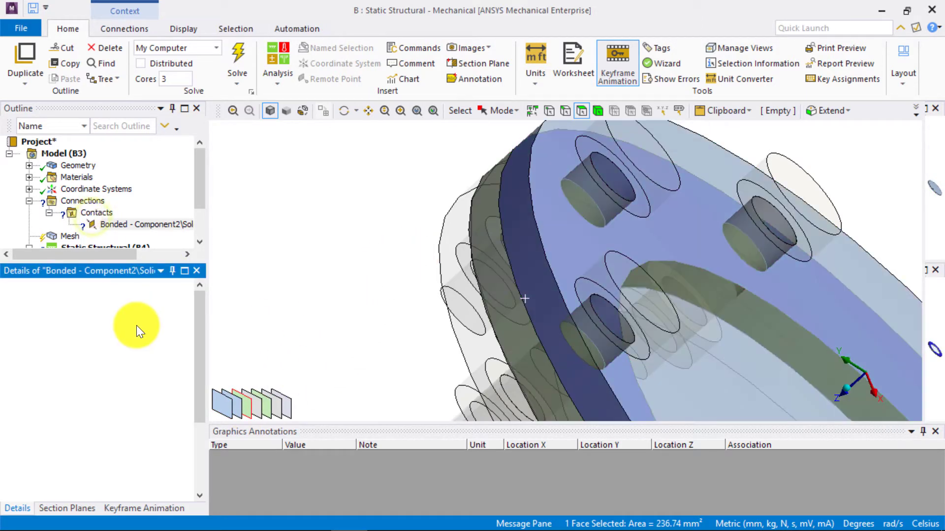
scroll(439, 231, "down", 4)
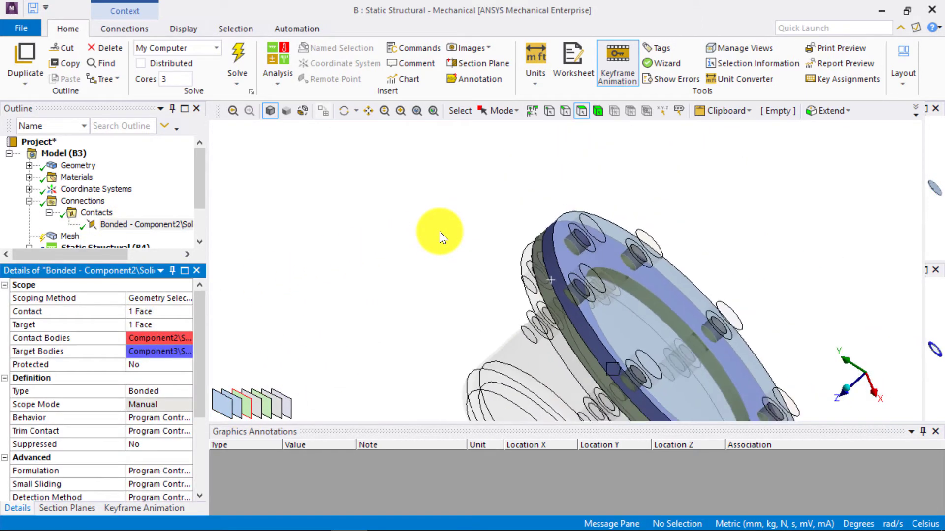
Step: Change the cover-to-gasket contact type to Frictional with a friction coefficient of 0.2
left_click(158, 392)
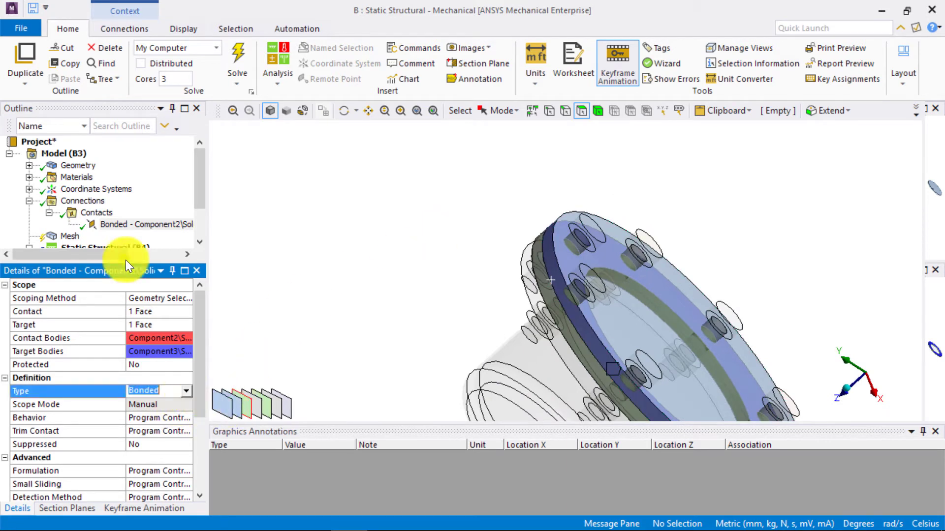
left_click(160, 441)
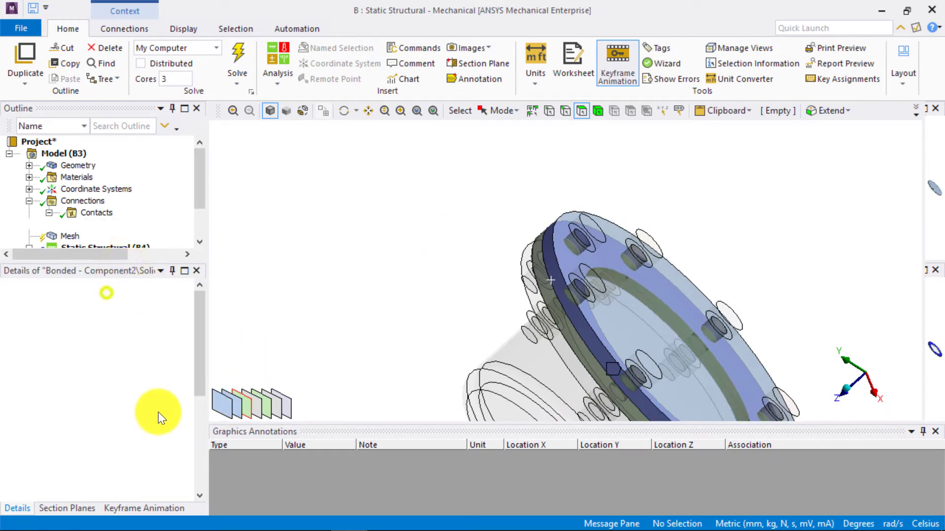
left_click(158, 405)
type("0.2")
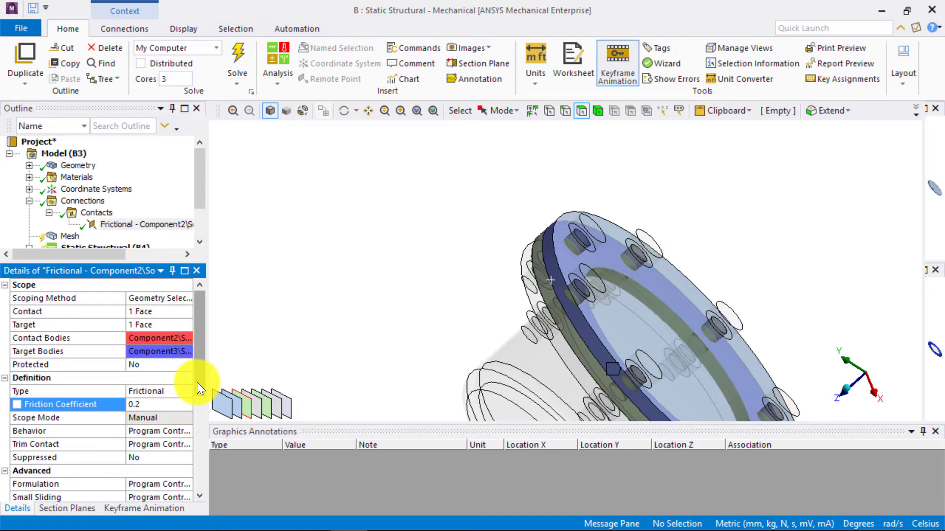
Step: Duplicate the frictional contact and rescope the copy's contact side to the gasket's underside face
right_click(88, 152)
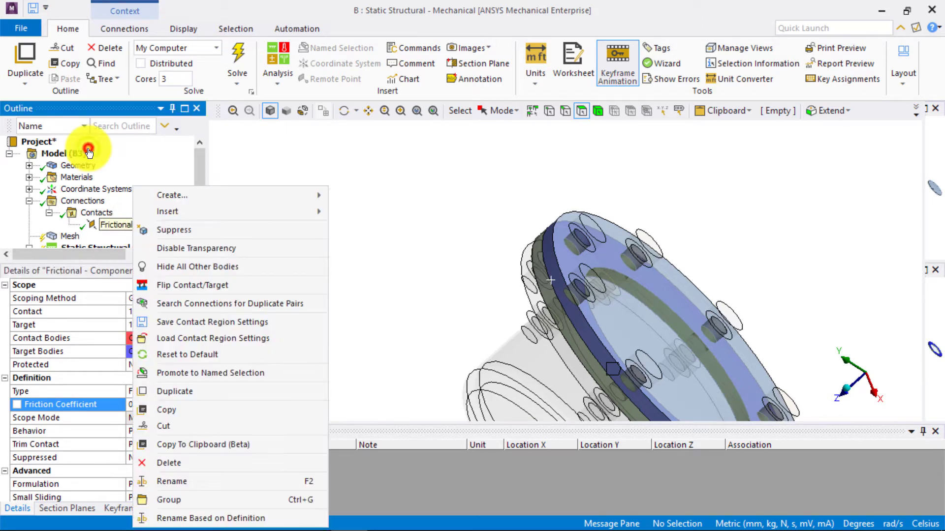
left_click(177, 391)
left_click(141, 311)
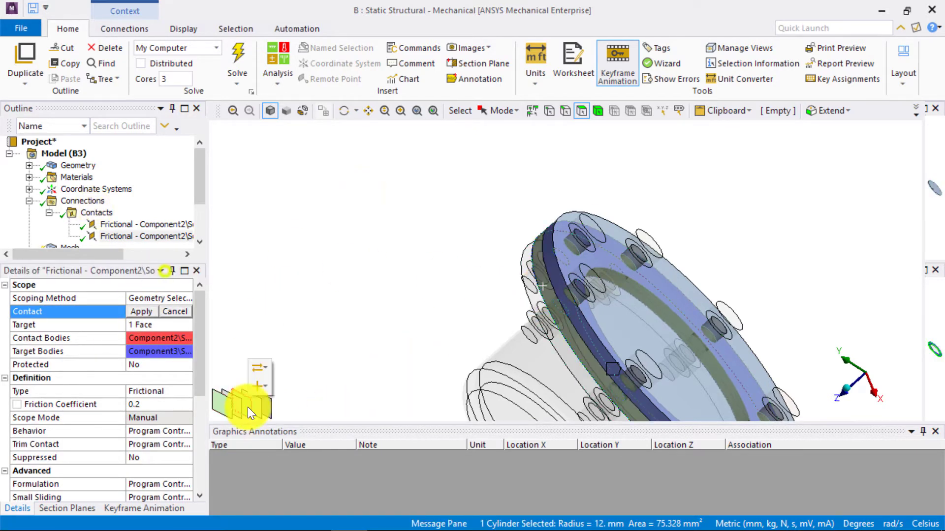
middle_click_drag(489, 338, 520, 322)
scroll(567, 312, "up", 5)
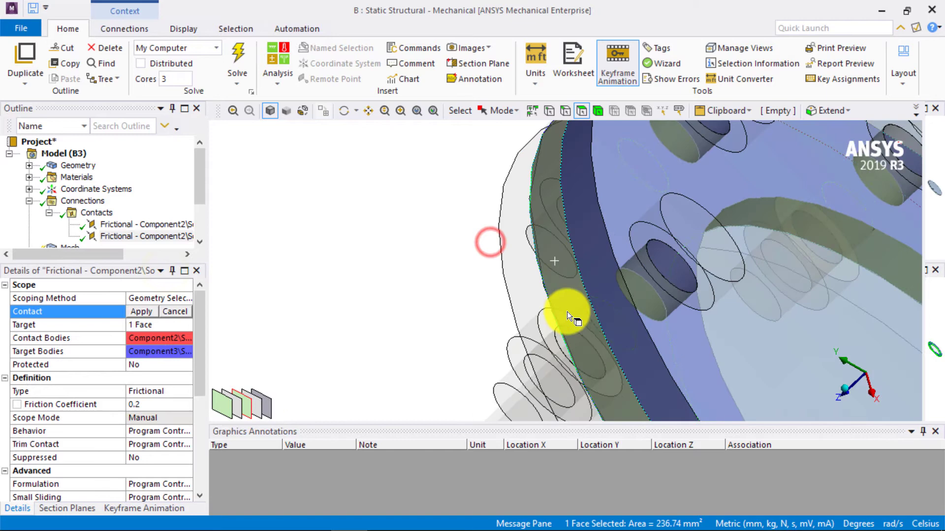
left_click(140, 311)
Step: Rescope the duplicated contact's target side to the lower flange's upper face that meets the gasket
left_click(140, 325)
left_click(531, 310)
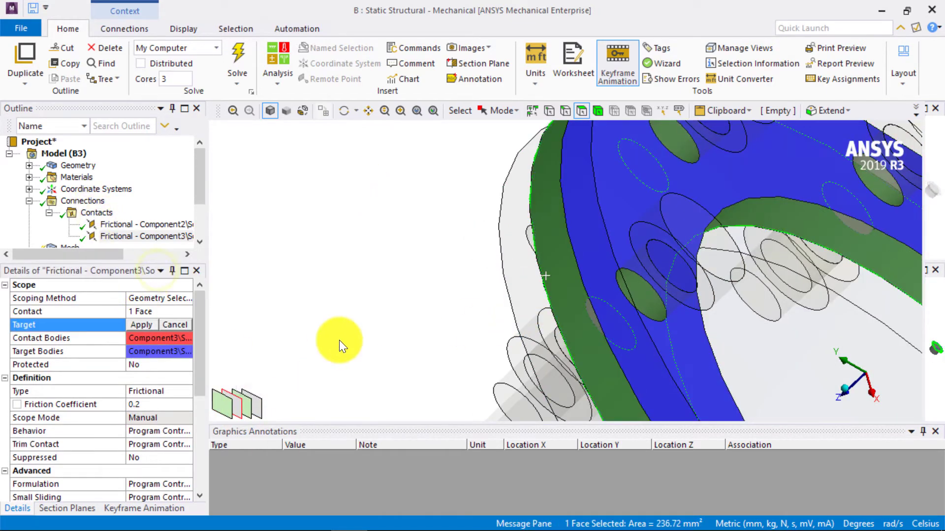
left_click(142, 325)
scroll(286, 268, "down", 10)
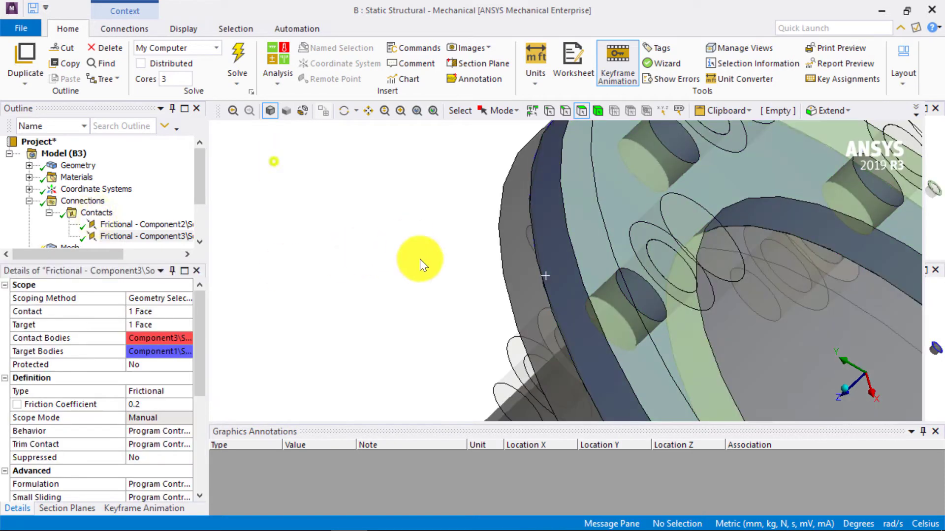
middle_click_drag(443, 282, 339, 274, "ctrl")
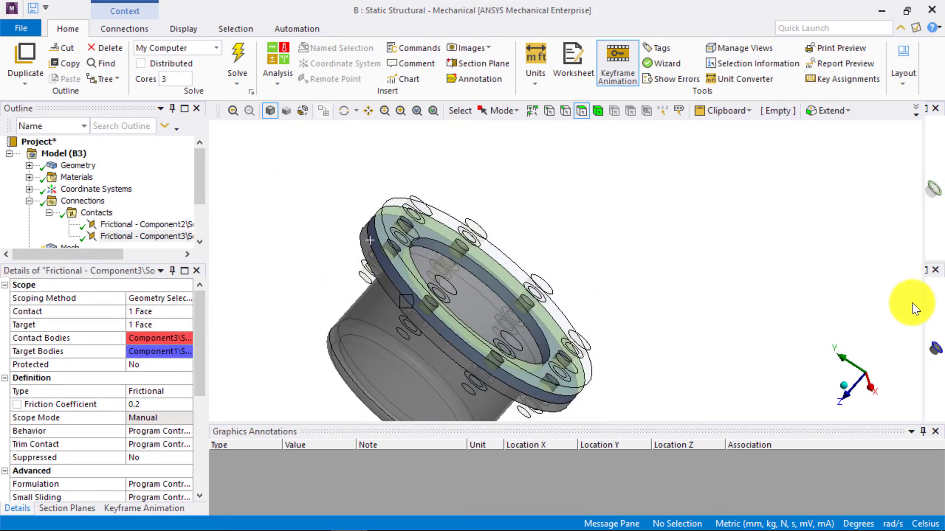
left_click_drag(923, 308, 764, 302)
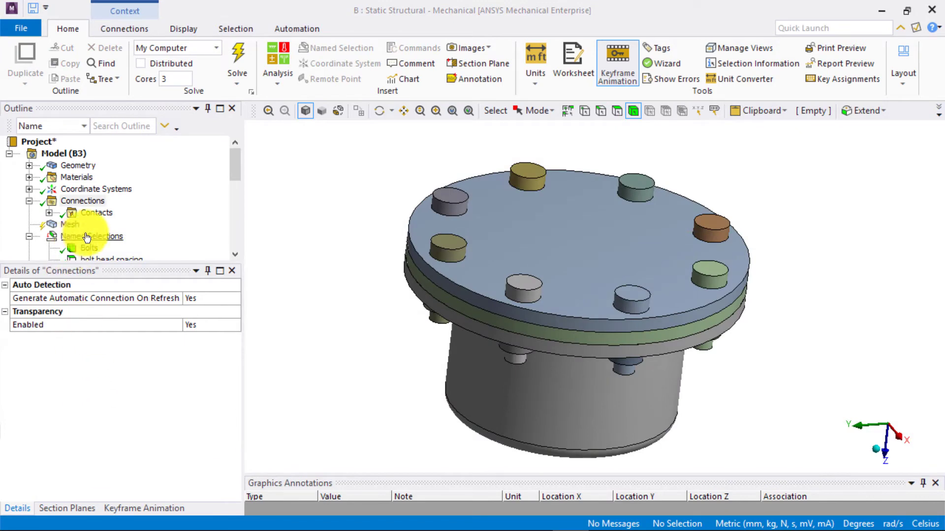
Step: Insert a new connection group under Connections and add a manual contact region inside it
right_click(92, 200)
mouse_move(267, 211)
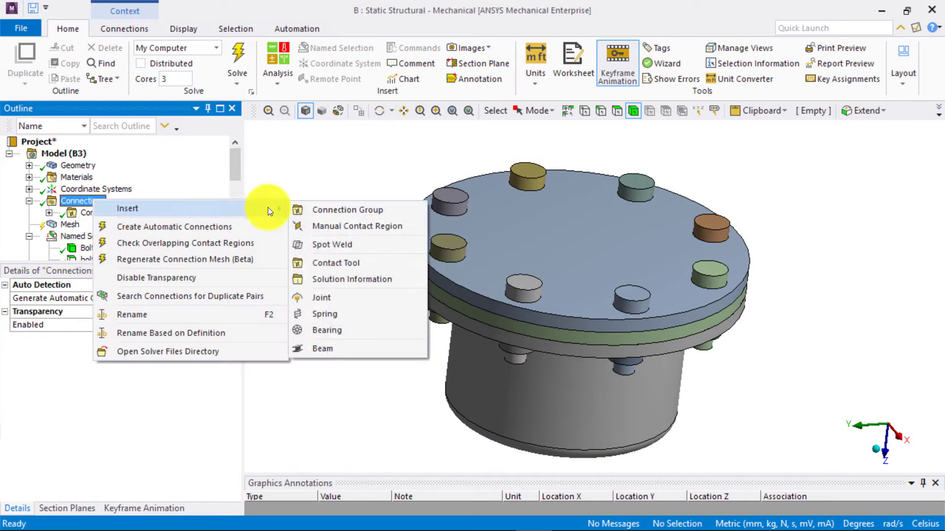
left_click(362, 210)
right_click(123, 225)
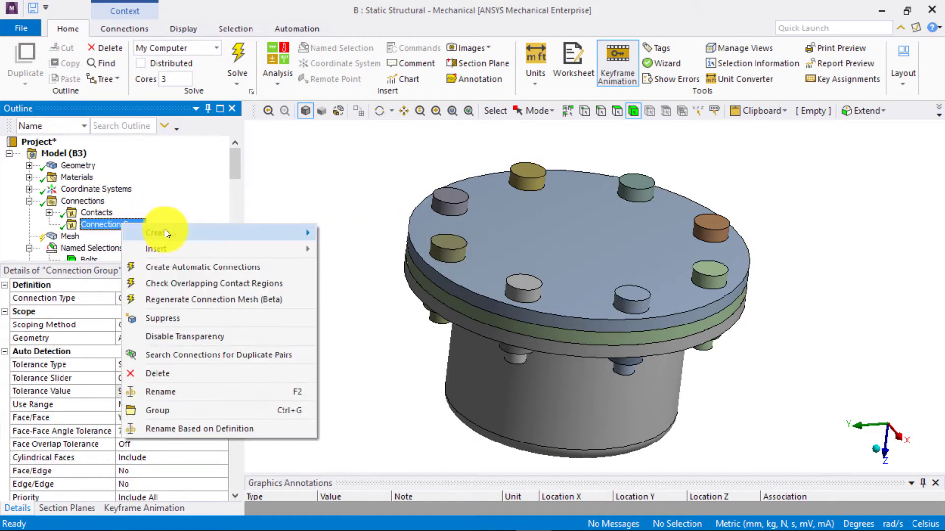
mouse_move(173, 247)
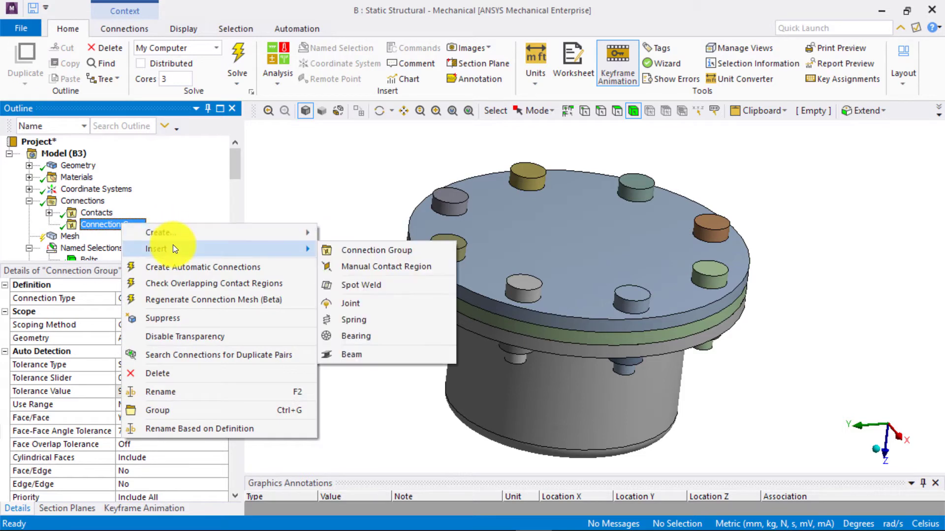
left_click(399, 267)
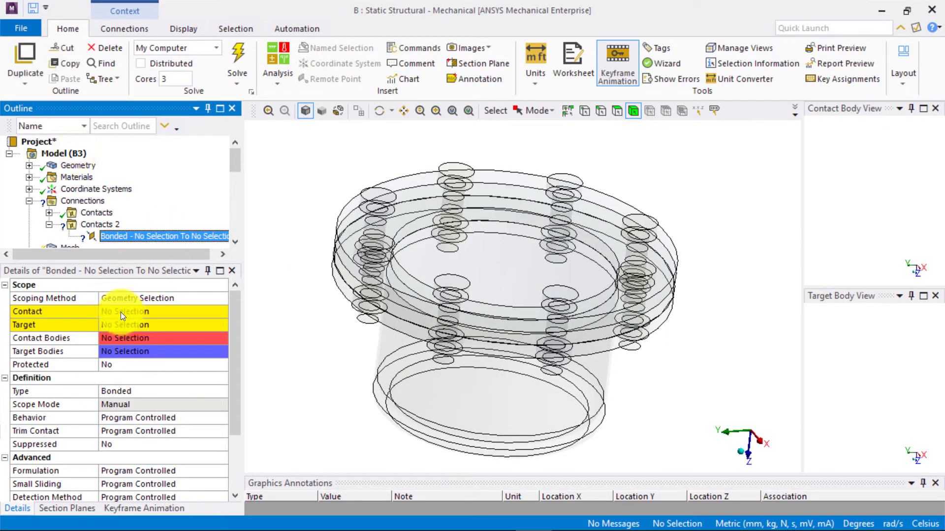
Step: Scope the contact side of the new region to the underside face of one bolt head
left_click(120, 312)
middle_click_drag(329, 296, 401, 232)
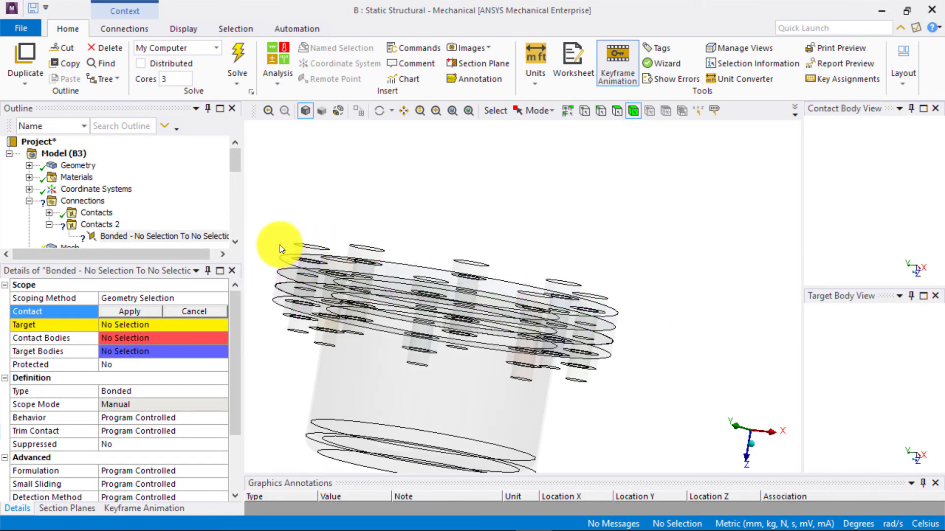
scroll(331, 268, "up", 5)
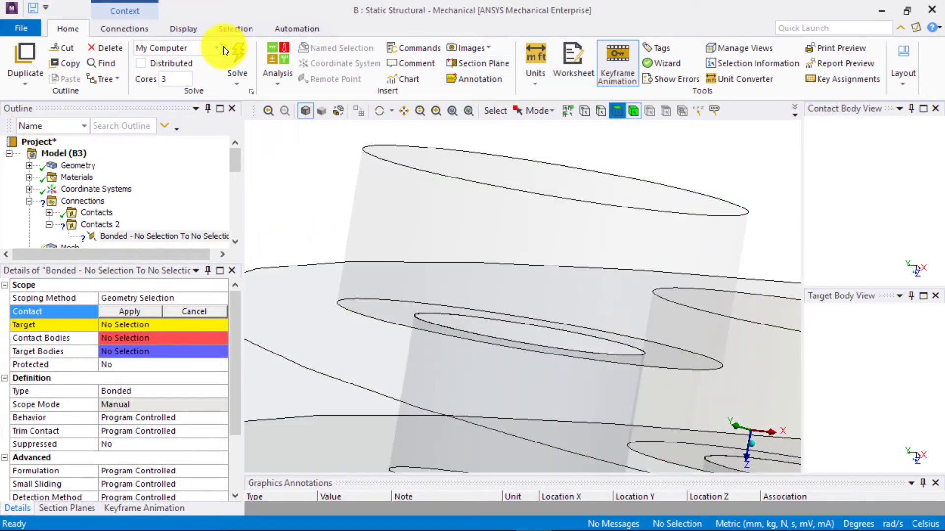
left_click(371, 312)
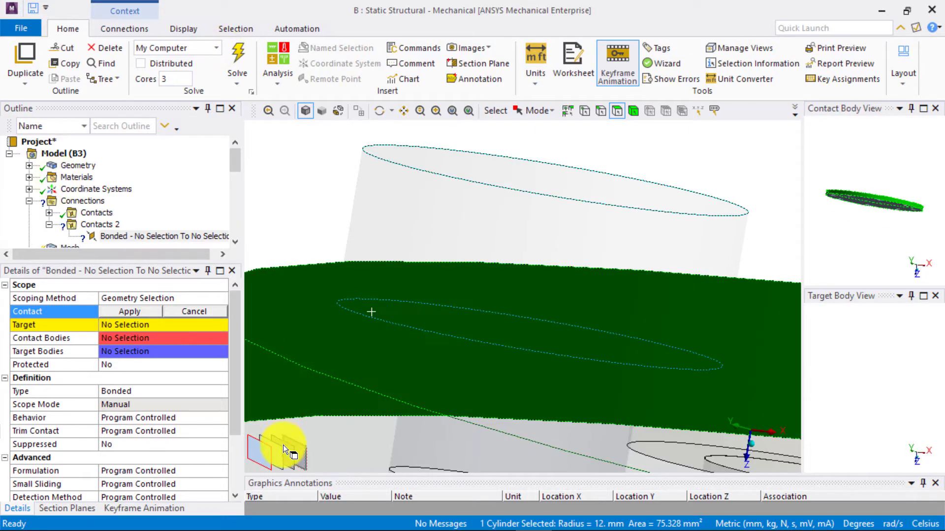
left_click(289, 456)
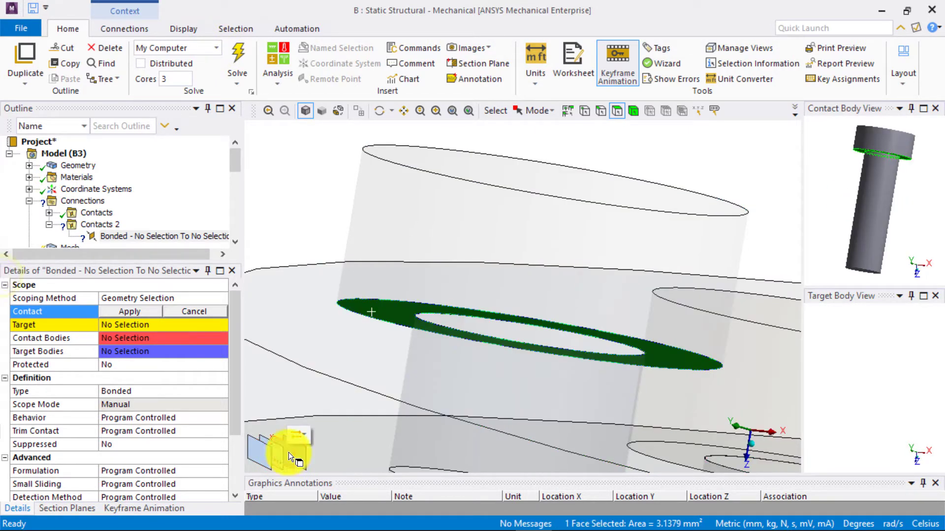
middle_click_drag(852, 191, 801, 201)
left_click_drag(801, 200, 780, 203)
left_click(138, 311)
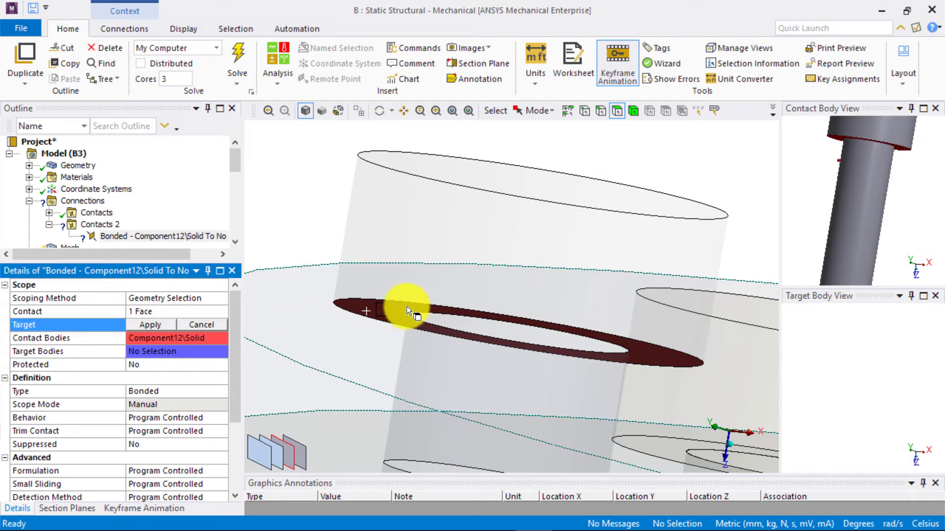
Step: Scope the target side of the bolt-head contact to the cover plate's top face
middle_click_drag(412, 312, 449, 238)
left_click(446, 236)
scroll(443, 236, "down", 5)
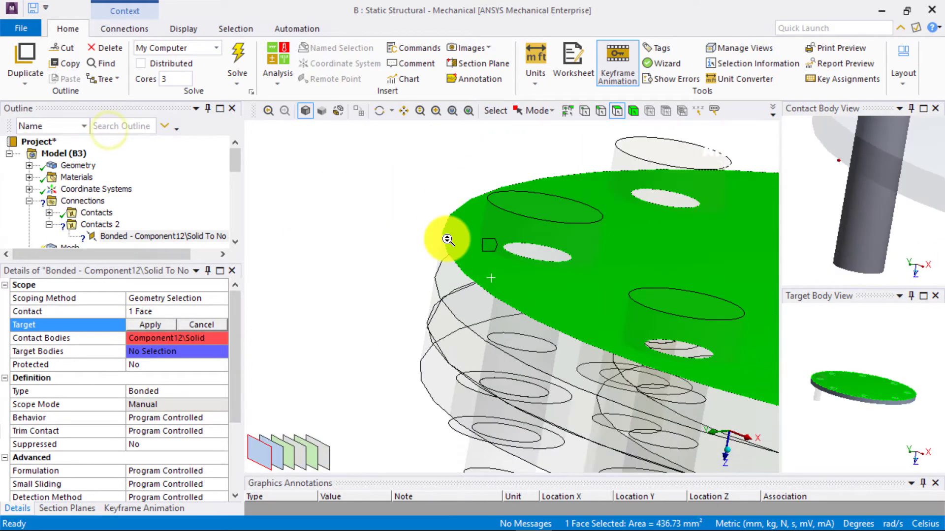
middle_click_drag(447, 274, 220, 231, "ctrl")
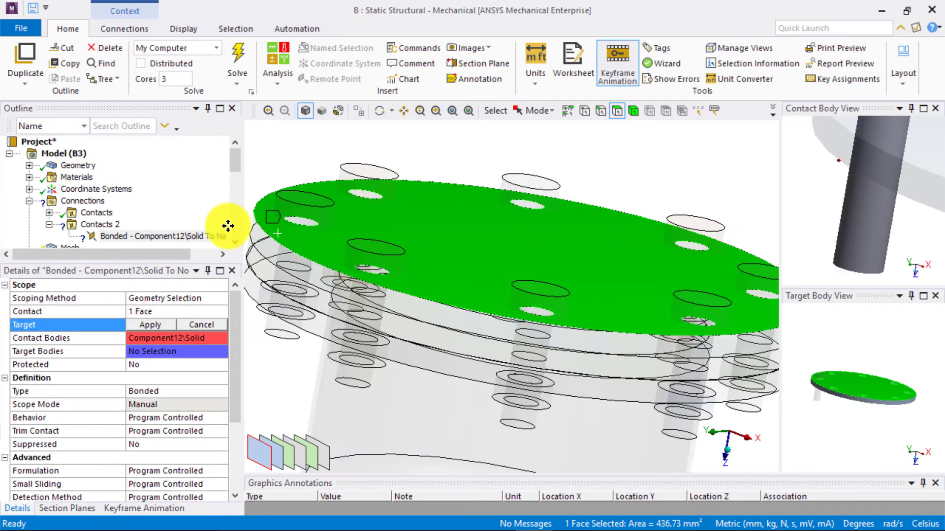
left_click(217, 237)
scroll(380, 259, "down", 2)
left_click(160, 325)
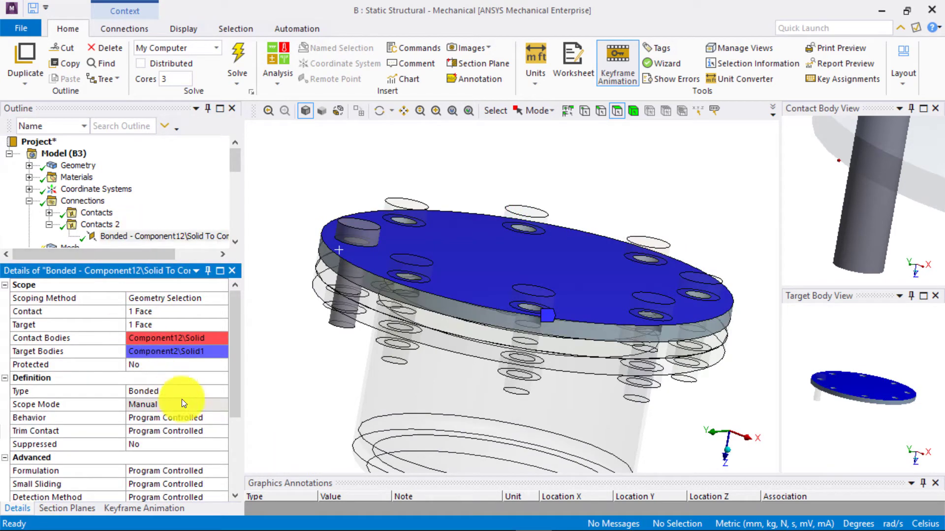
Step: Make the bolt-head contact Frictional with a friction coefficient of 0.2 and Asymmetric behavior
left_click(221, 391)
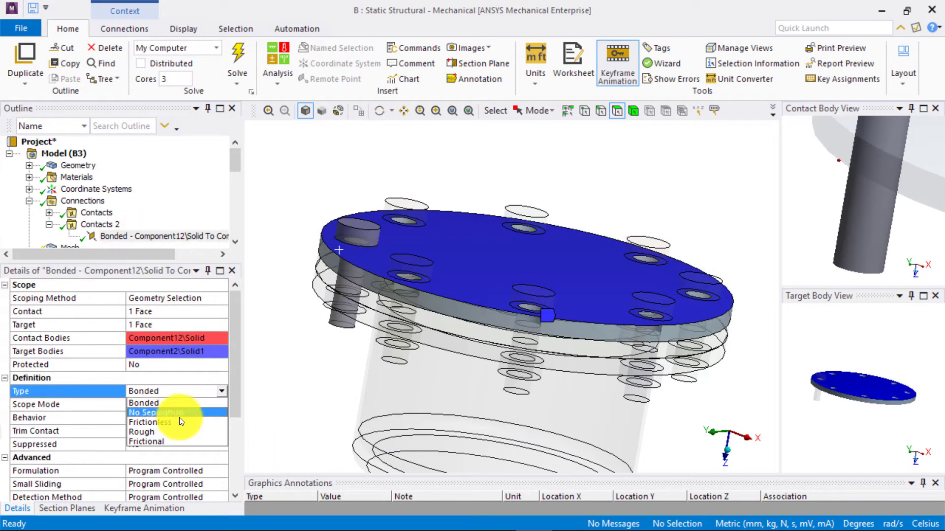
left_click(146, 441)
left_click(167, 404)
type("0")
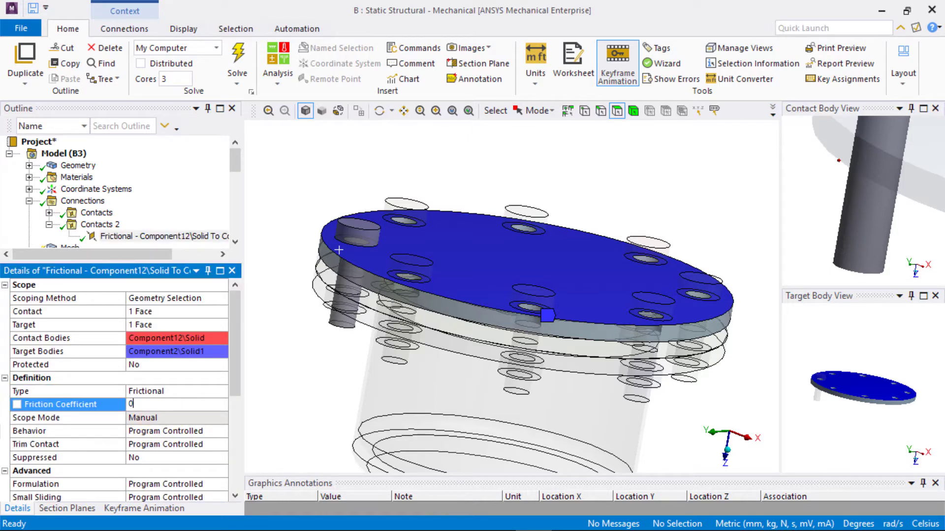
type(".2")
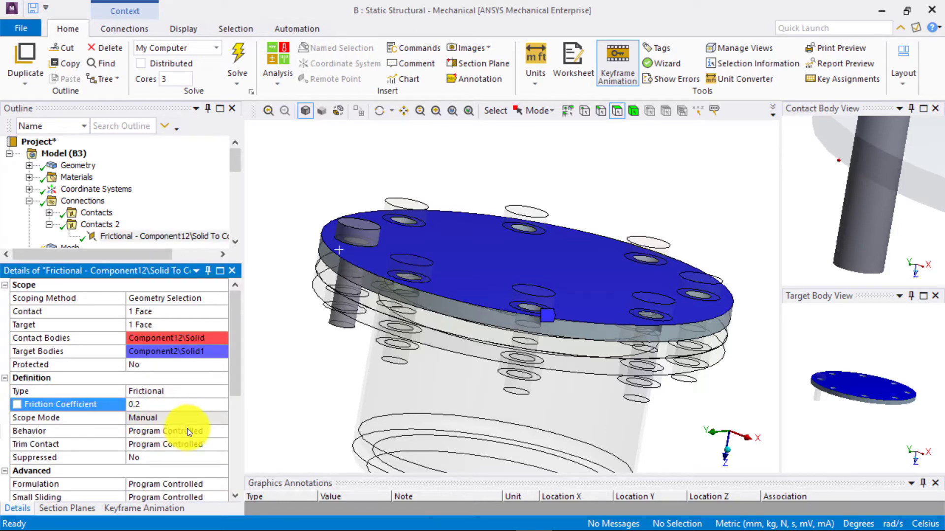
left_click(223, 432)
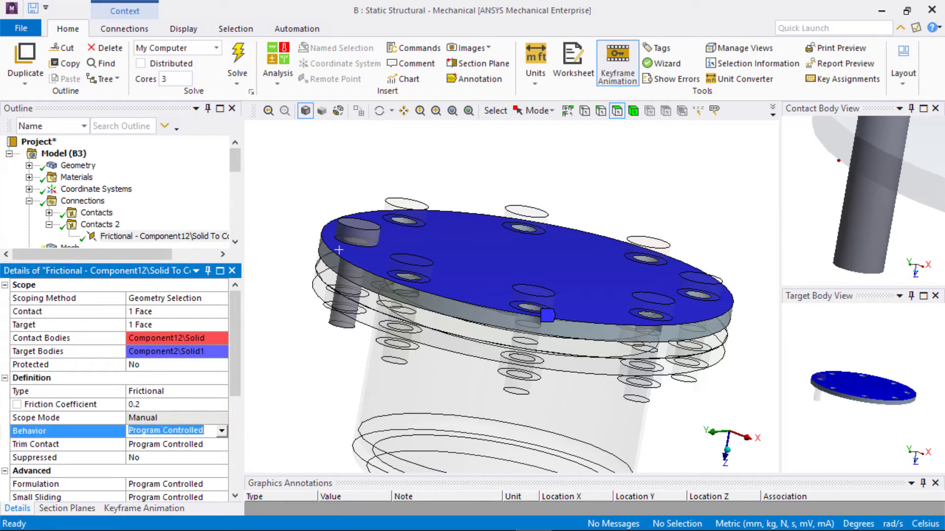
left_click(158, 402)
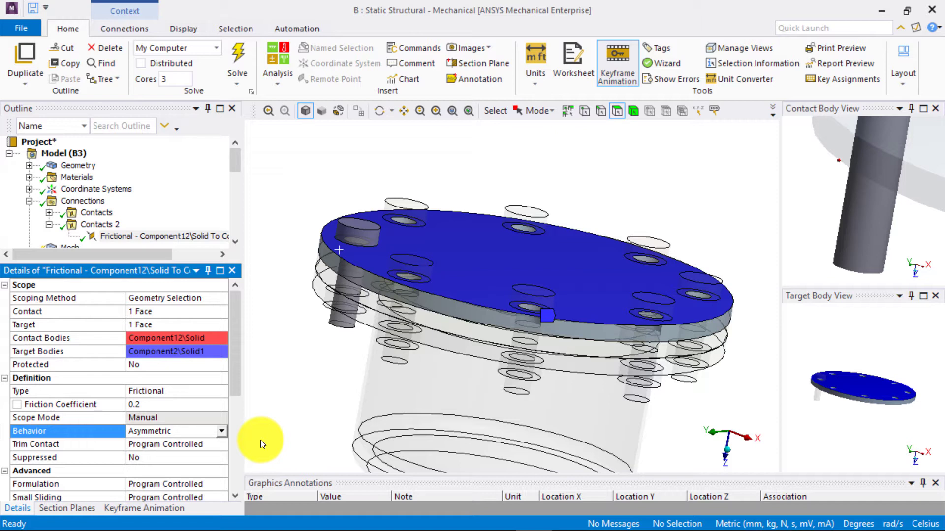
Step: Open Object Generator for the bolt-head contact, using named selections bolt head spacing as contact and top face as target
left_click(297, 28)
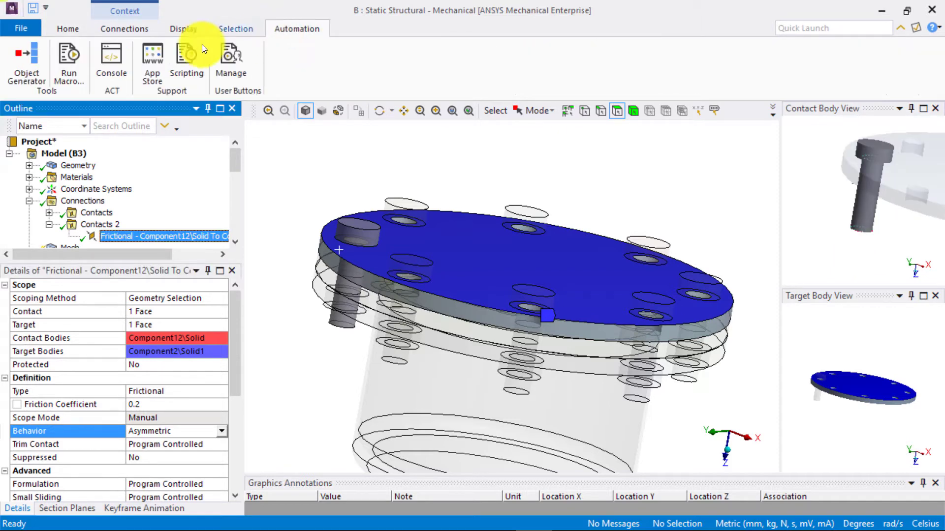
left_click(26, 63)
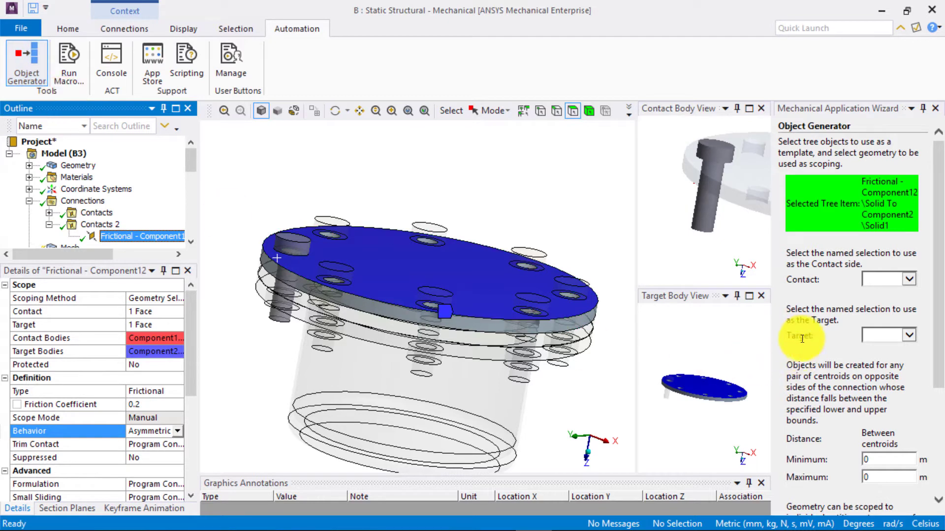
left_click(907, 280)
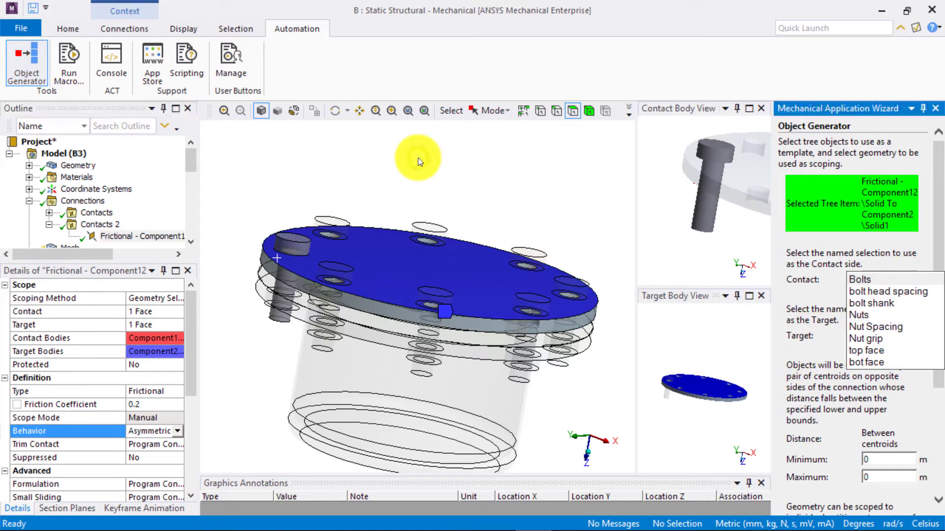
left_click(903, 295)
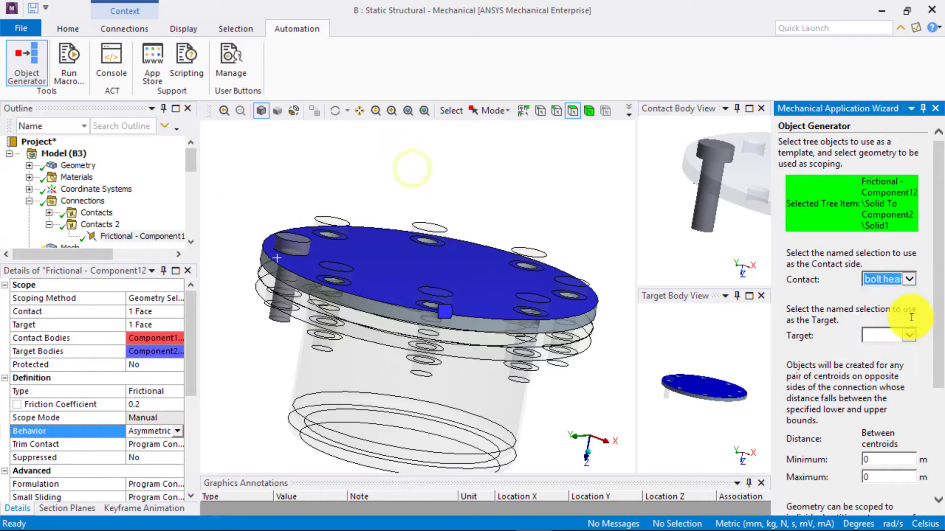
left_click(910, 335)
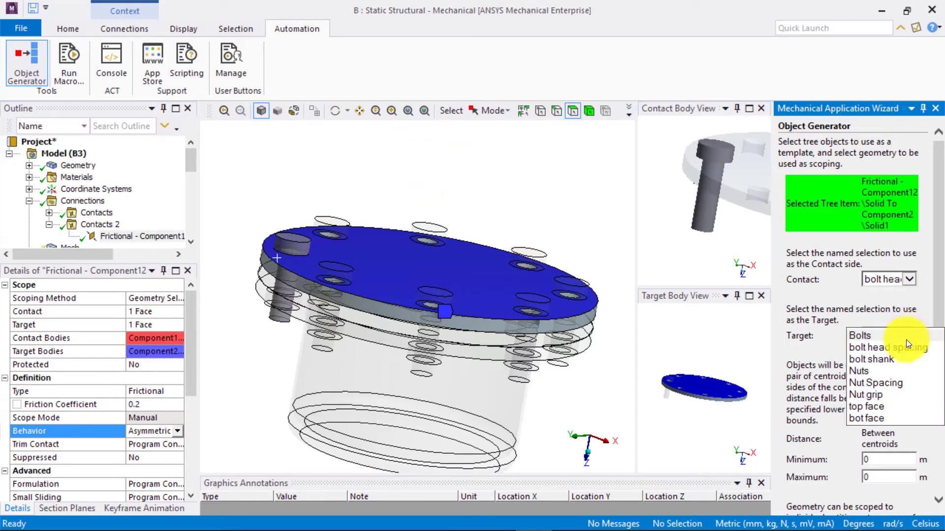
left_click(879, 407)
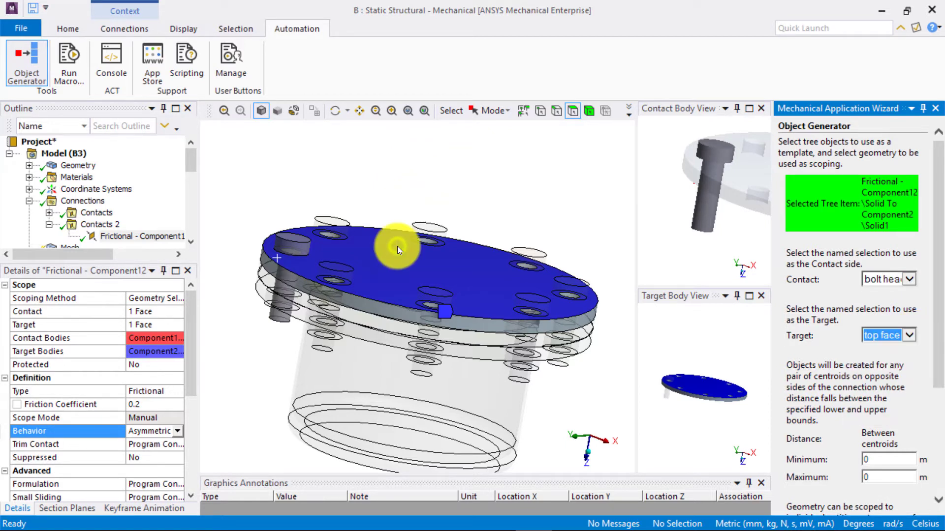
scroll(940, 399, "down", 1)
scroll(940, 399, "down", 3)
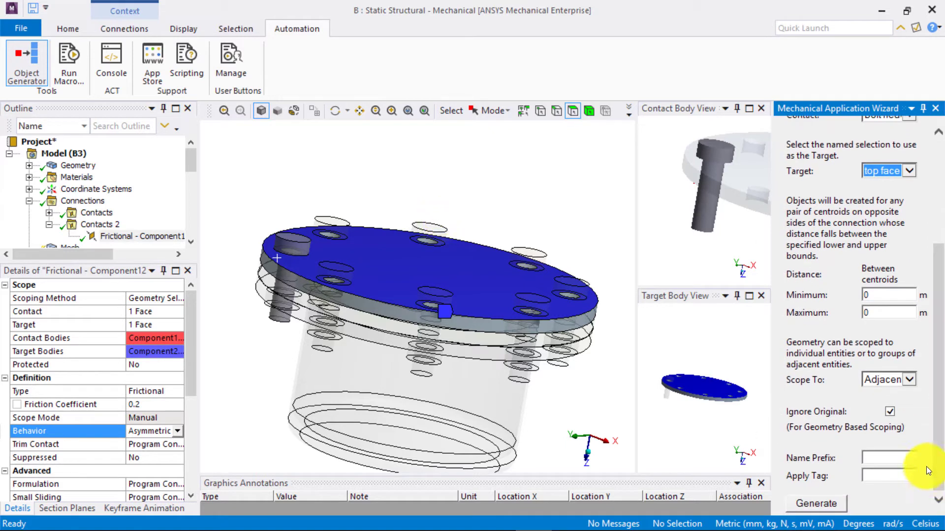
Step: Set the generator's maximum centroid distance to 5 m, scope it to All Entities by Part, and turn off Ignore Original
left_click(879, 318)
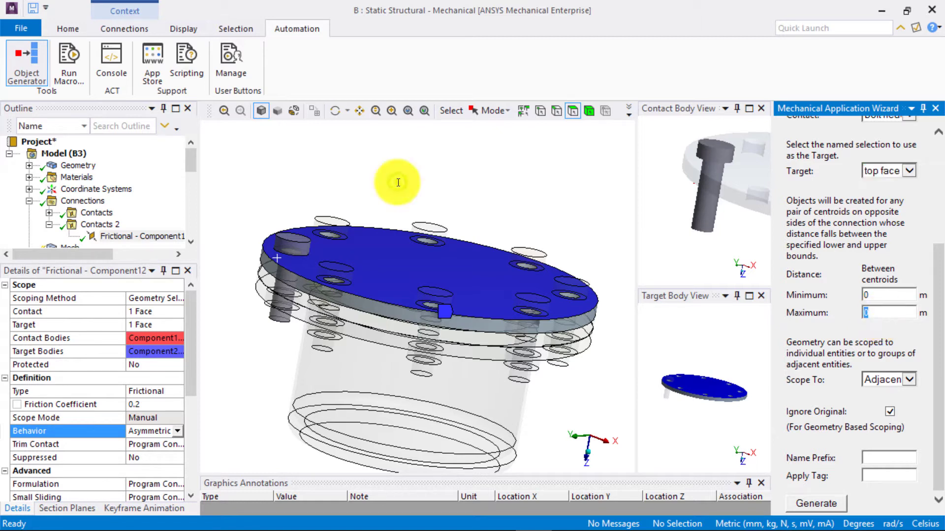
type("5")
left_click(908, 382)
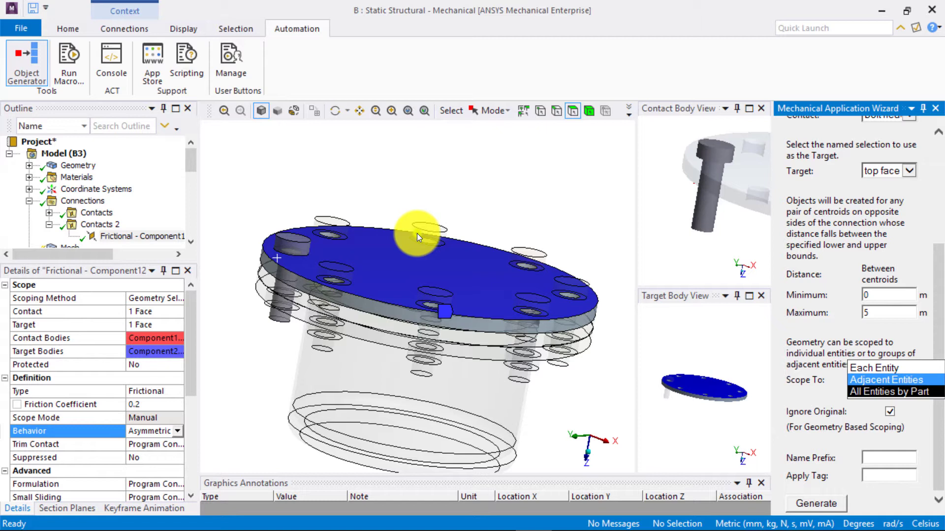
key("Down")
key("Return")
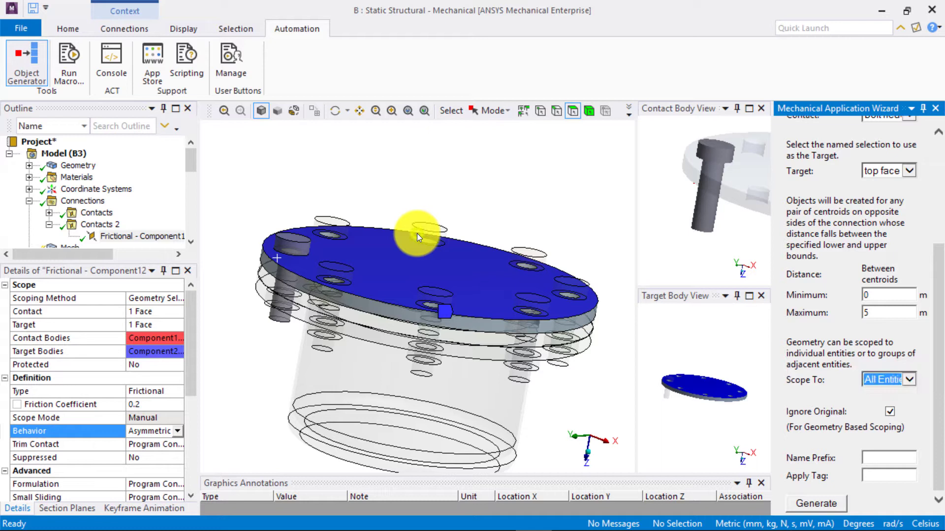
left_click(889, 411)
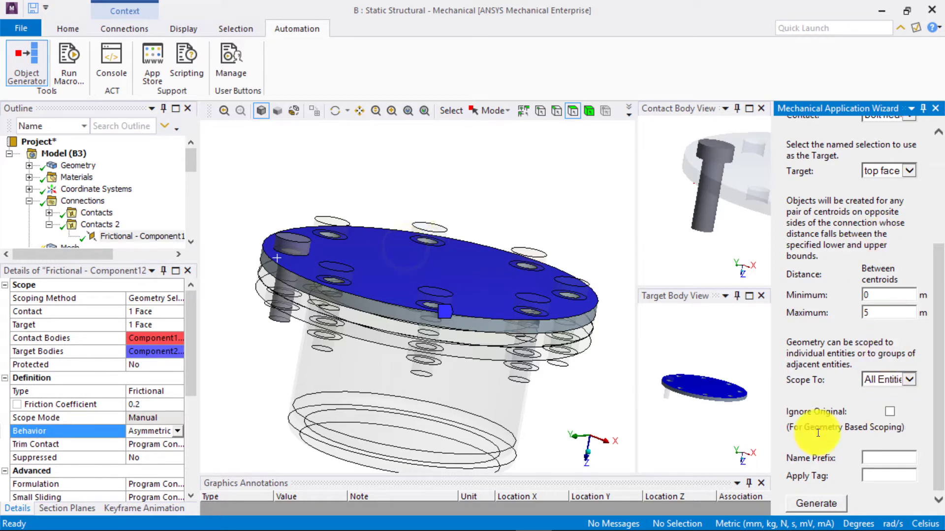
Step: Generate the bolt-head contact regions with a maximum centroid distance of 10 m
left_click(822, 503)
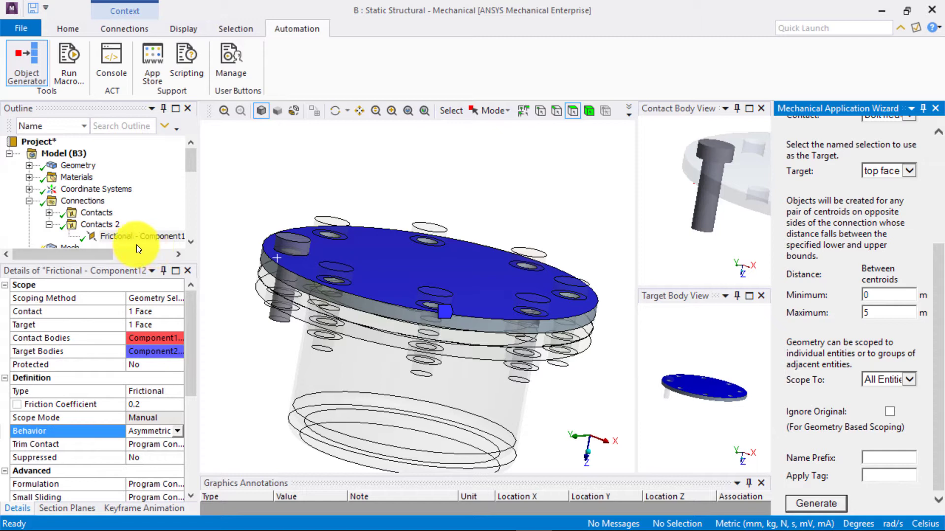
double_click(881, 312)
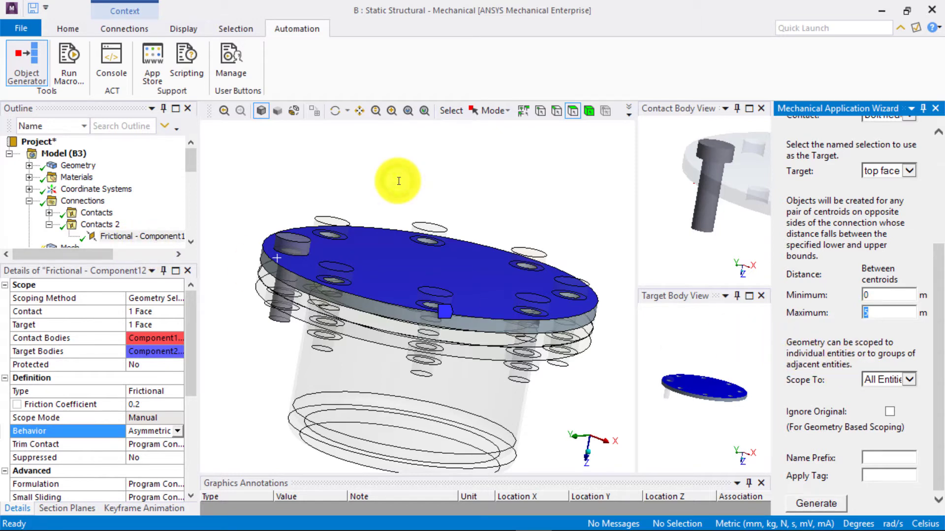
type("10")
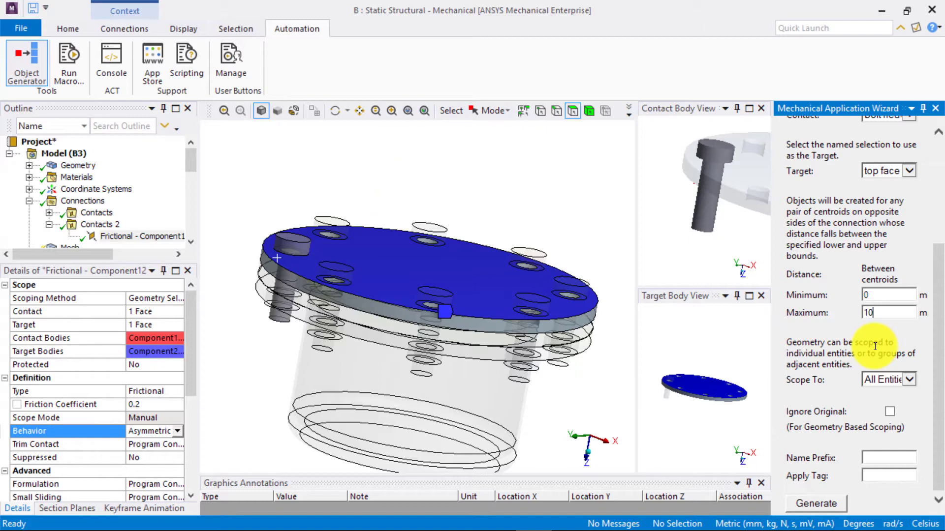
left_click(812, 505)
Step: Go through the generated frictional contacts in Contacts 2 and check which bolt head each one covers
scroll(234, 206, "up", 1)
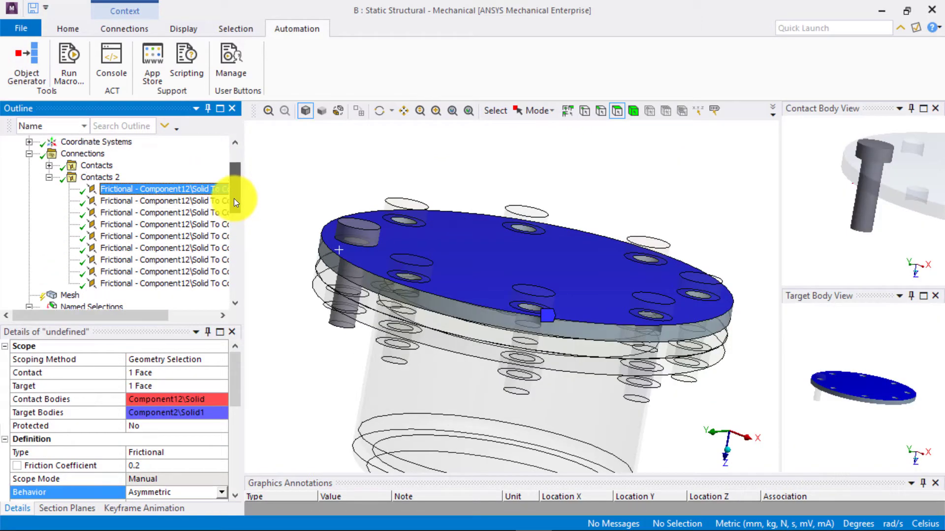
left_click(138, 203)
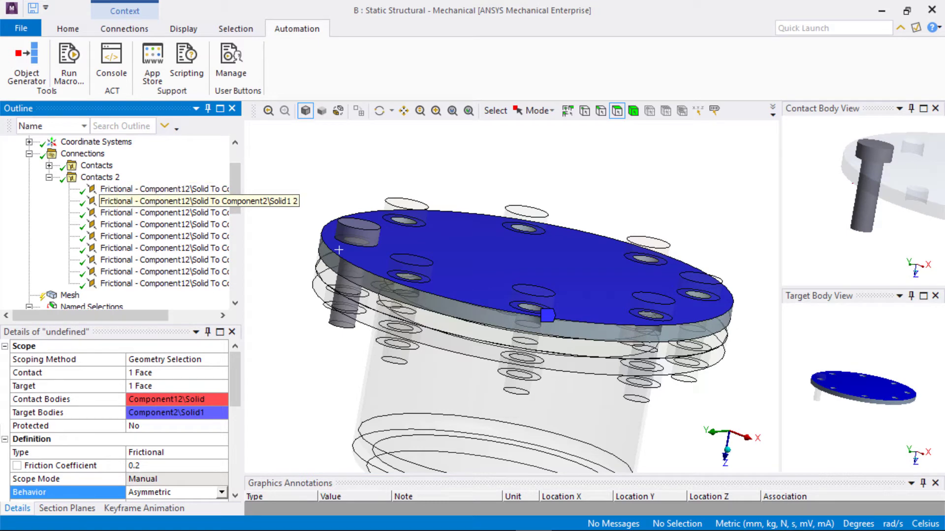
left_click(140, 214)
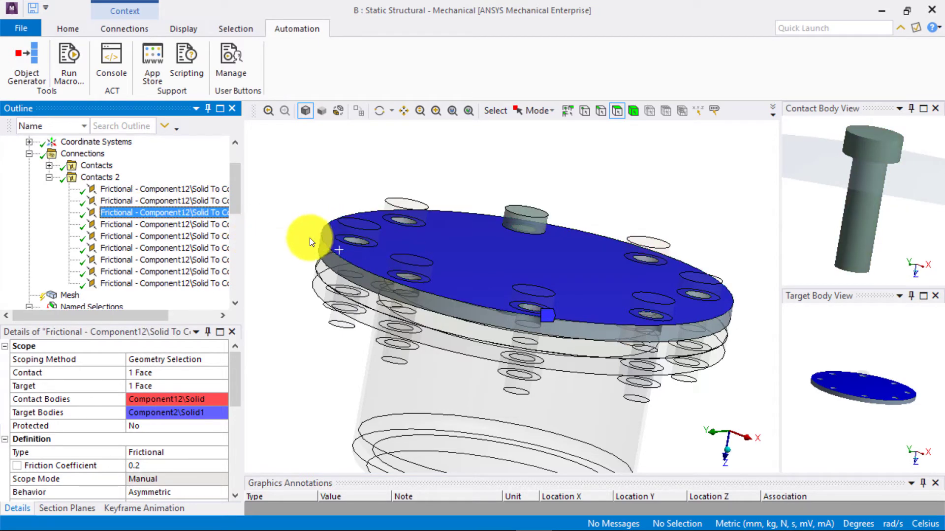
key("Down")
key("Down")
key("Down")
key("Down")
key("Down")
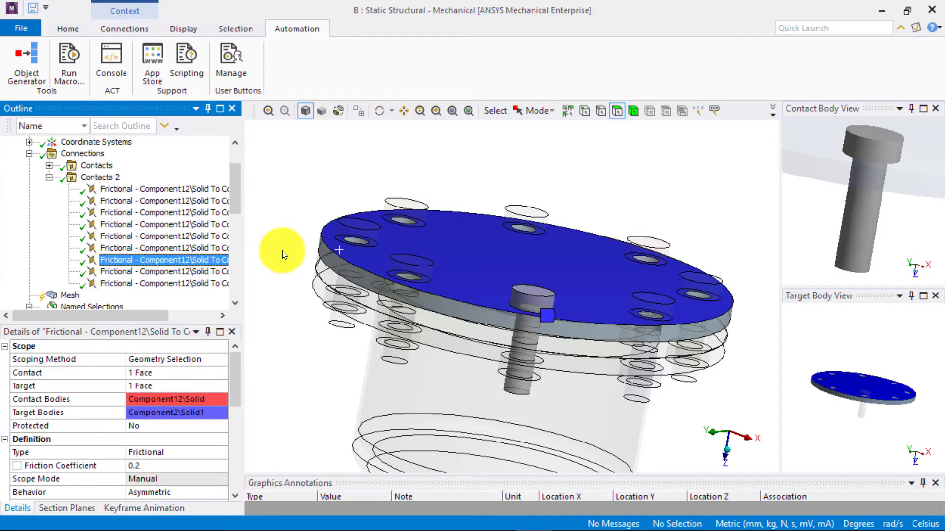
key("Down")
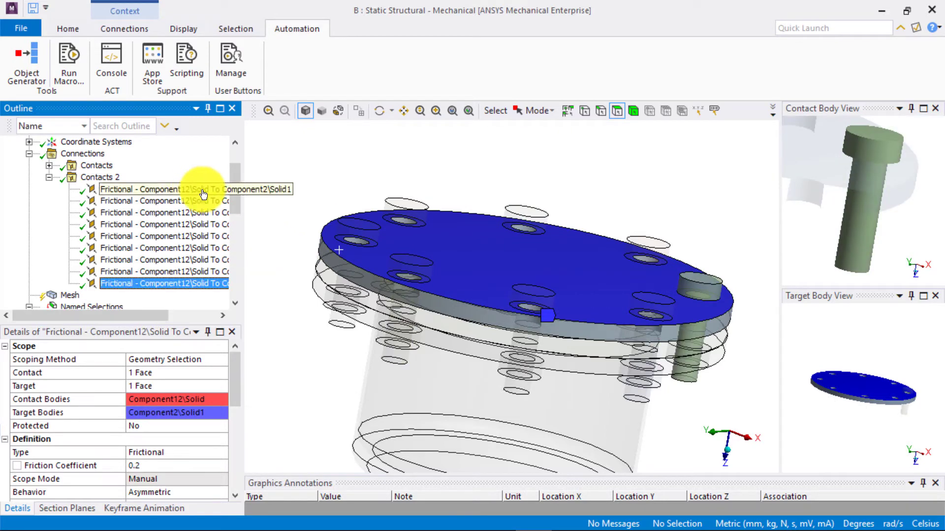
Step: Delete the original template contact region from Contacts 2 and collapse that group
left_click(190, 190)
right_click(202, 190)
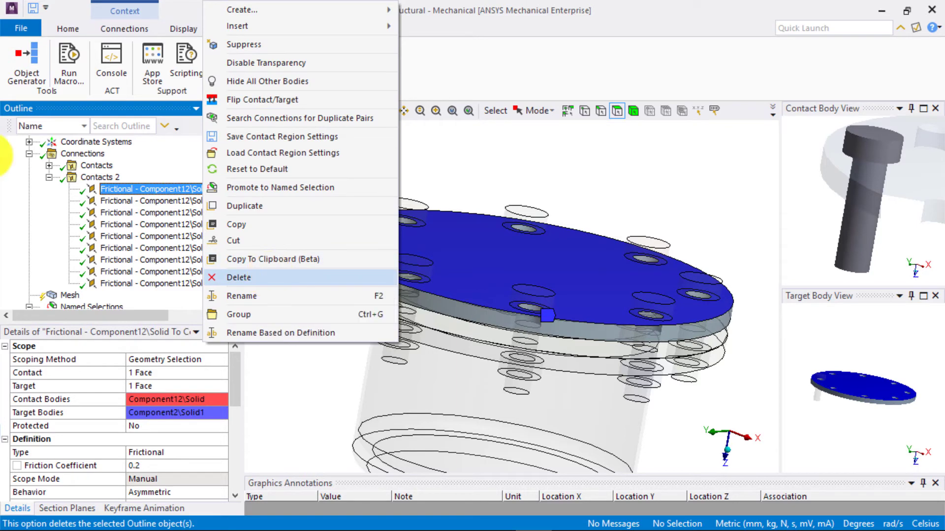
left_click(269, 278)
left_click(463, 332)
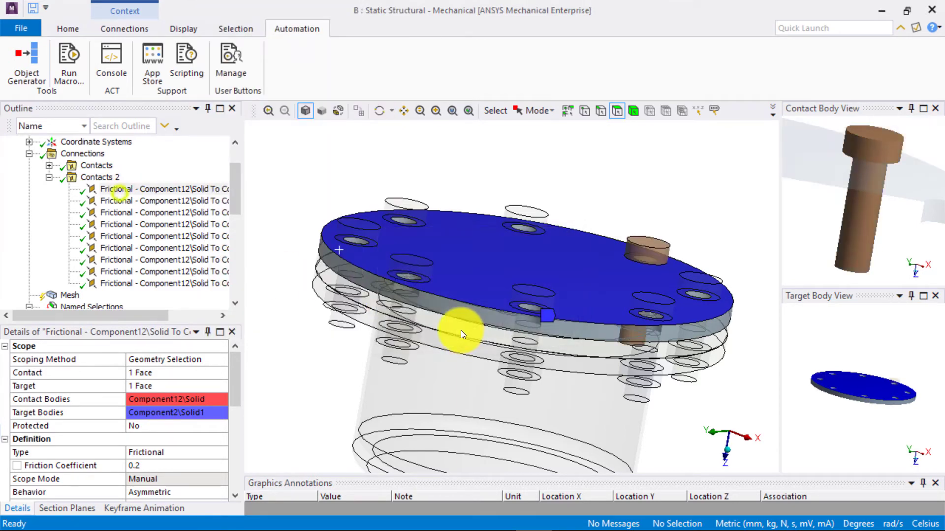
left_click(47, 177)
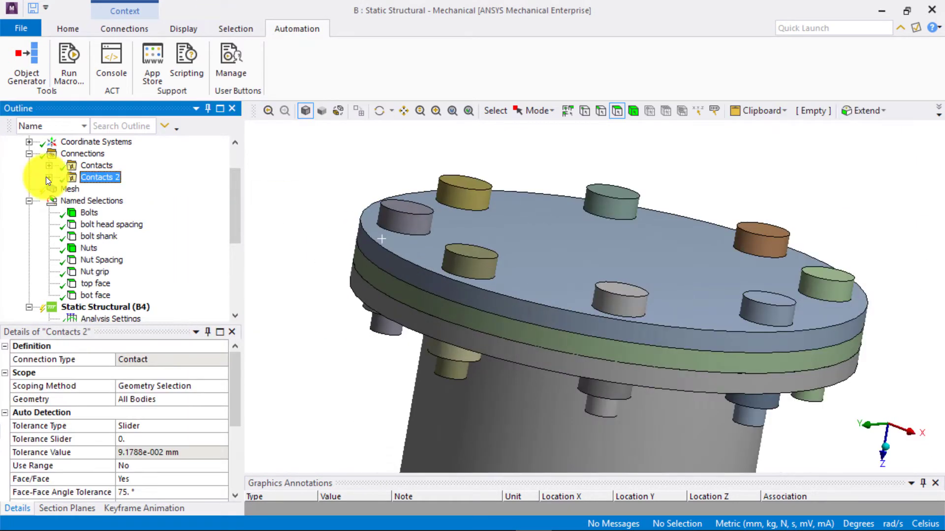
Step: Insert another connection group under Connections for the nuts and add a manual contact region to it
left_click(83, 154)
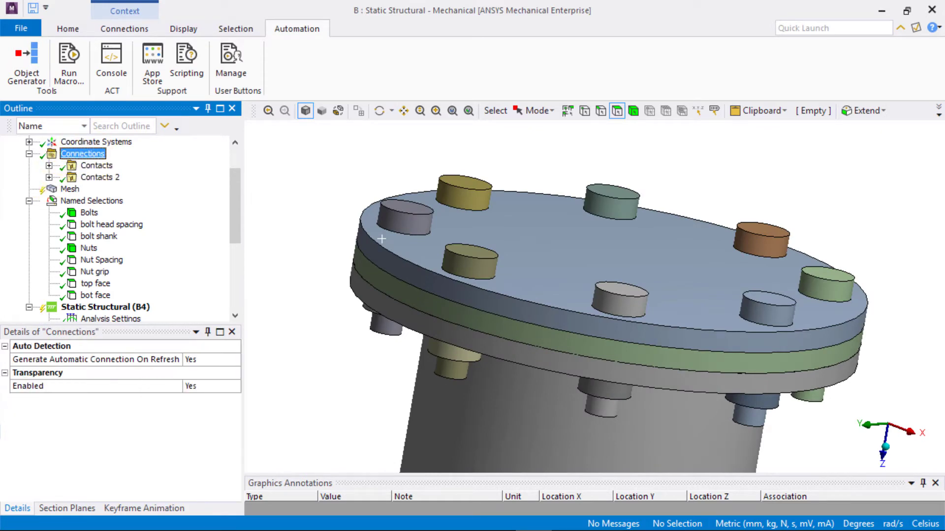
right_click(94, 154)
mouse_move(136, 164)
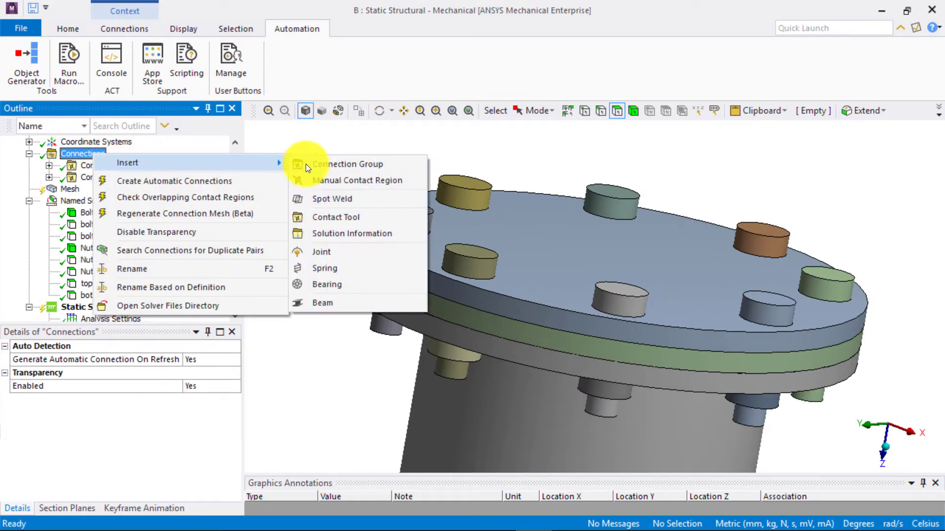
left_click(347, 164)
right_click(120, 189)
mouse_move(188, 214)
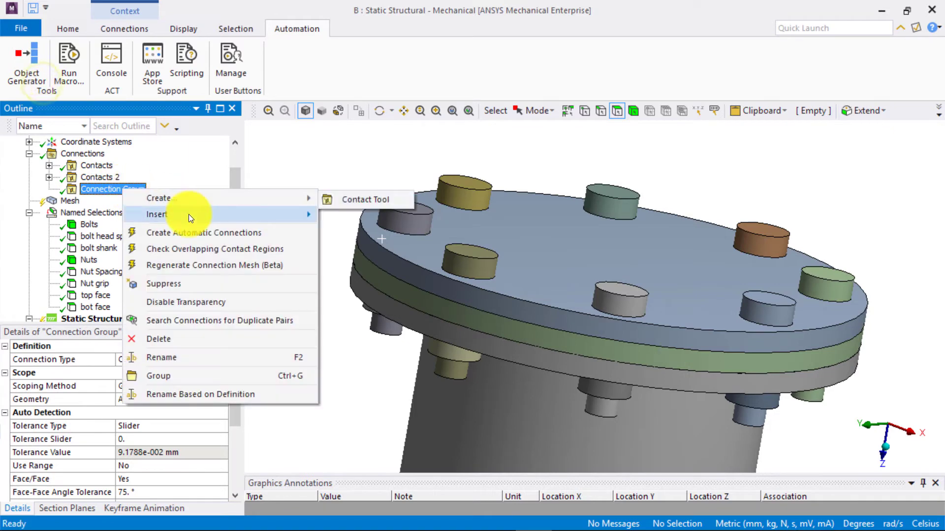
left_click(383, 232)
Step: Scope the contact side of the new region to the annular face of one nut that bears against the flange
left_click(163, 372)
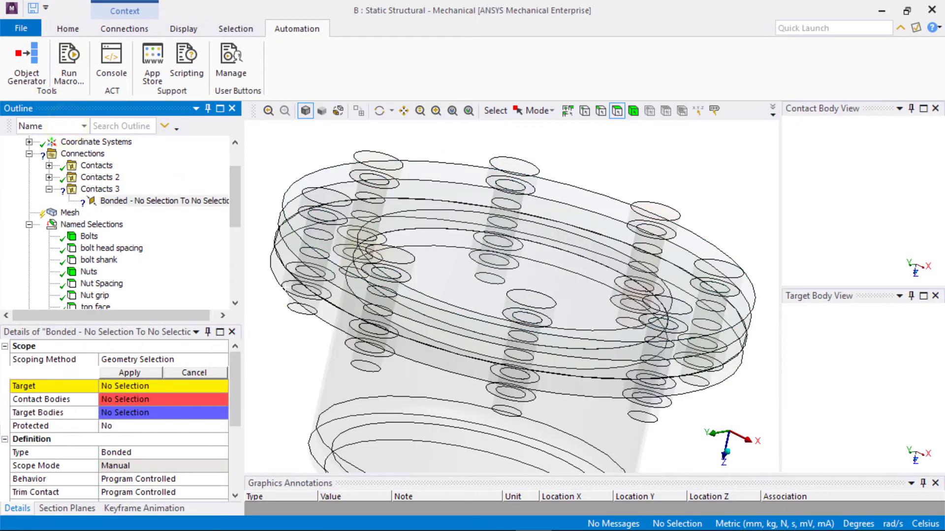
right_click_drag(278, 241, 353, 298)
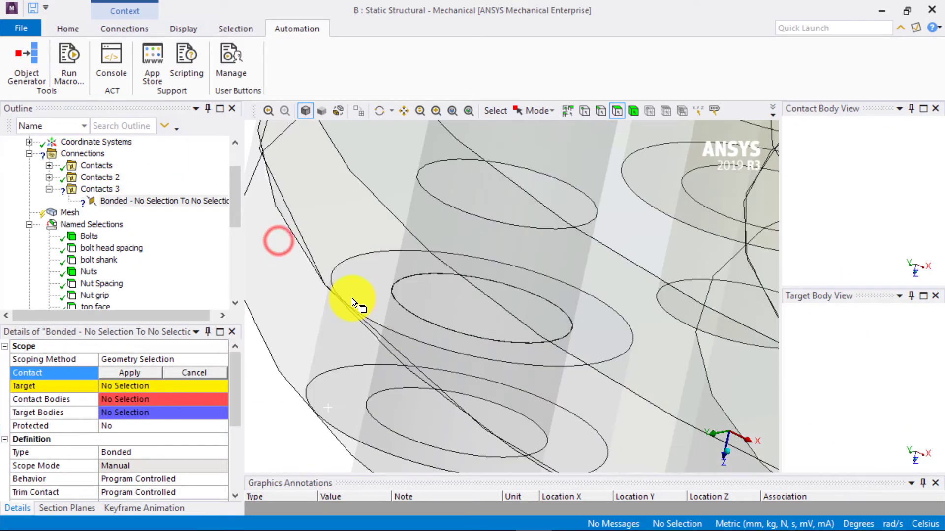
left_click(370, 287)
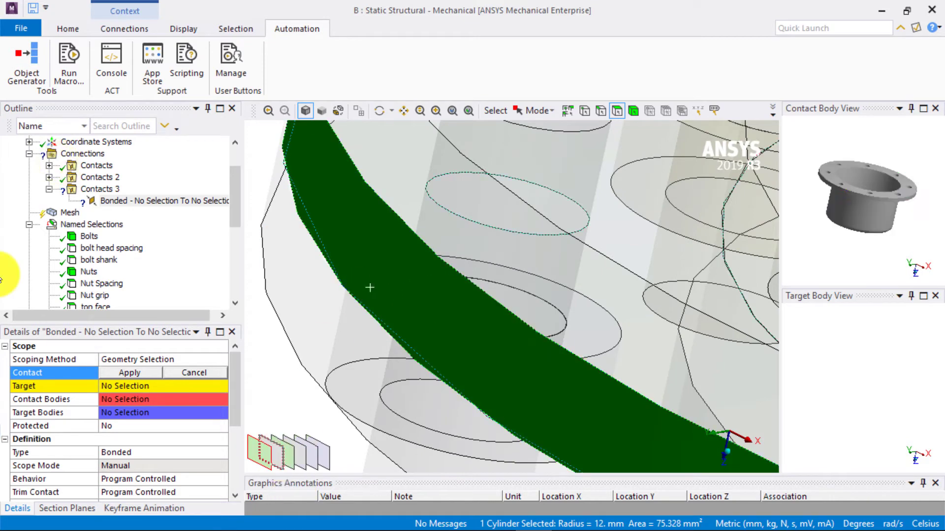
left_click(263, 450)
left_click(290, 449)
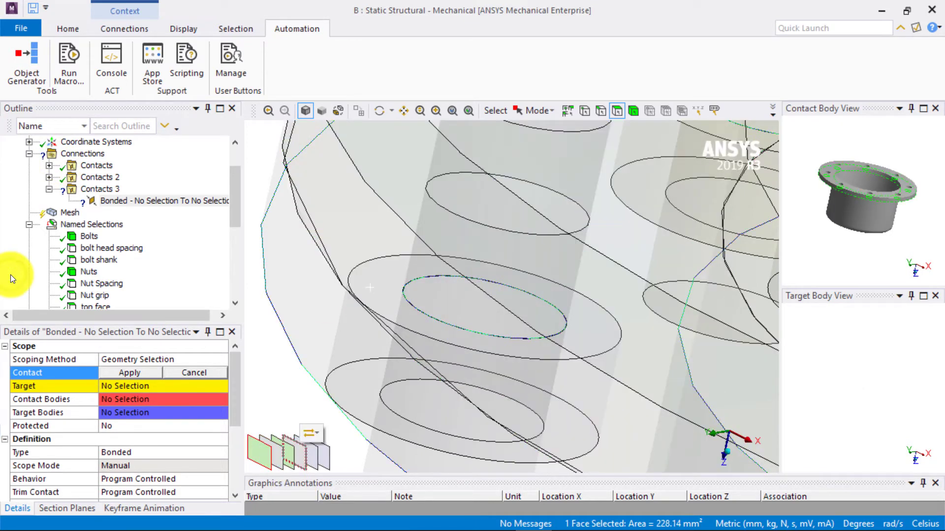
left_click(130, 373)
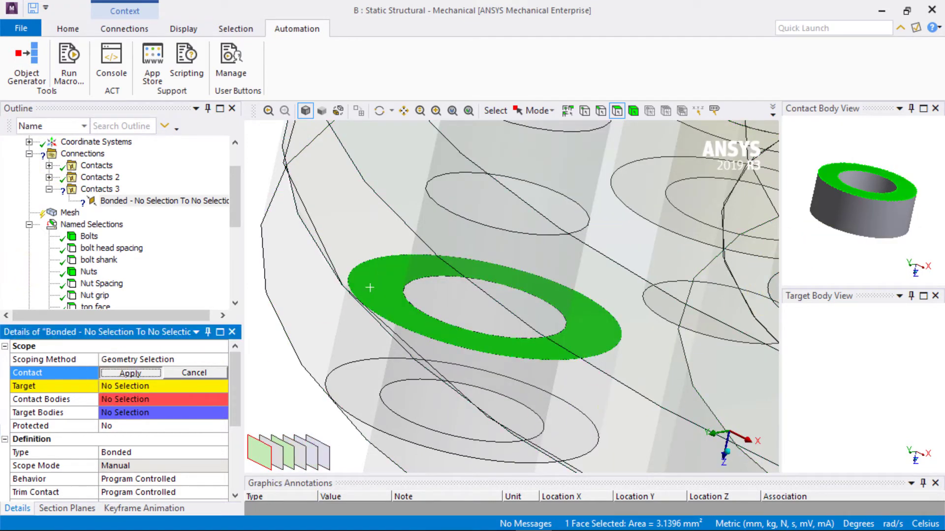
Step: Scope the target side of the nut contact to the underside face of the vessel flange
left_click(103, 386)
middle_click_drag(394, 349, 268, 407)
left_click(322, 396)
left_click(150, 386)
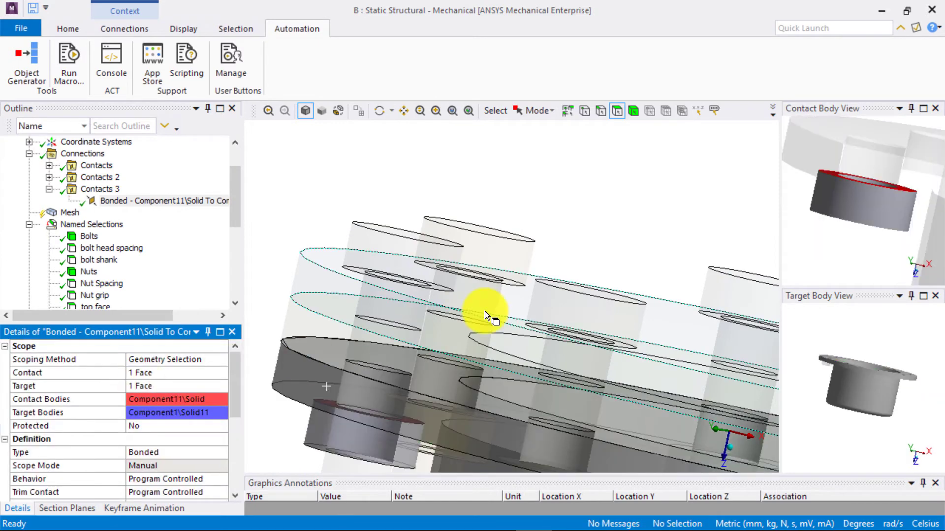
Step: Make the nut contact Frictional with a friction coefficient of 0.2
left_click(220, 455)
left_click(222, 452)
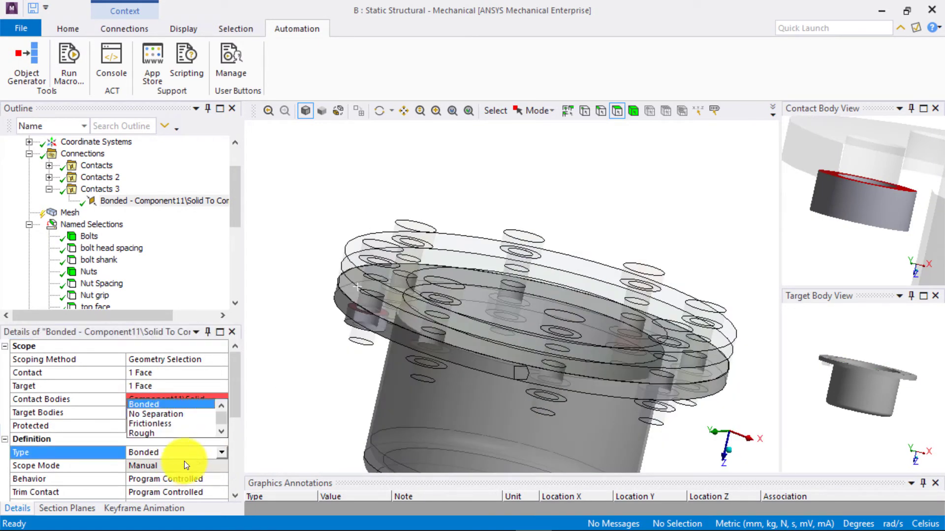
scroll(161, 424, "down", 1)
left_click(160, 433)
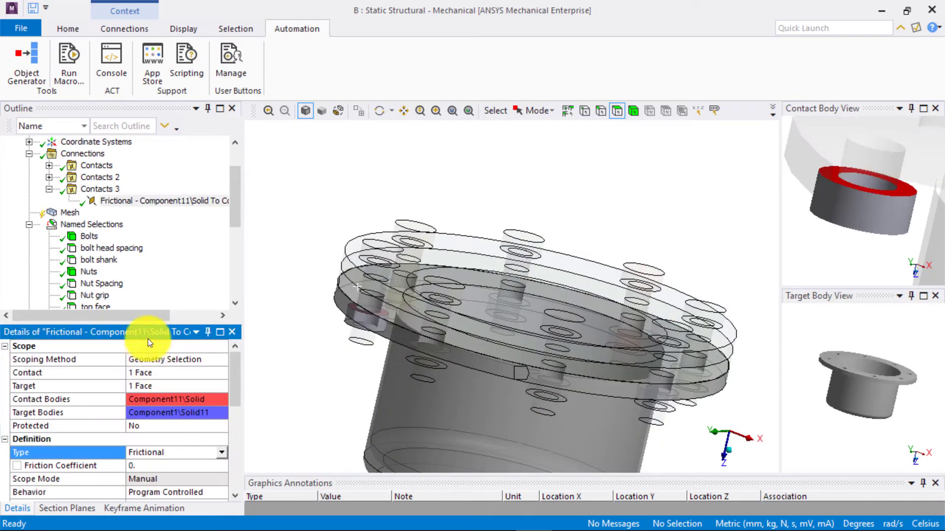
left_click_drag(204, 321, 131, 257)
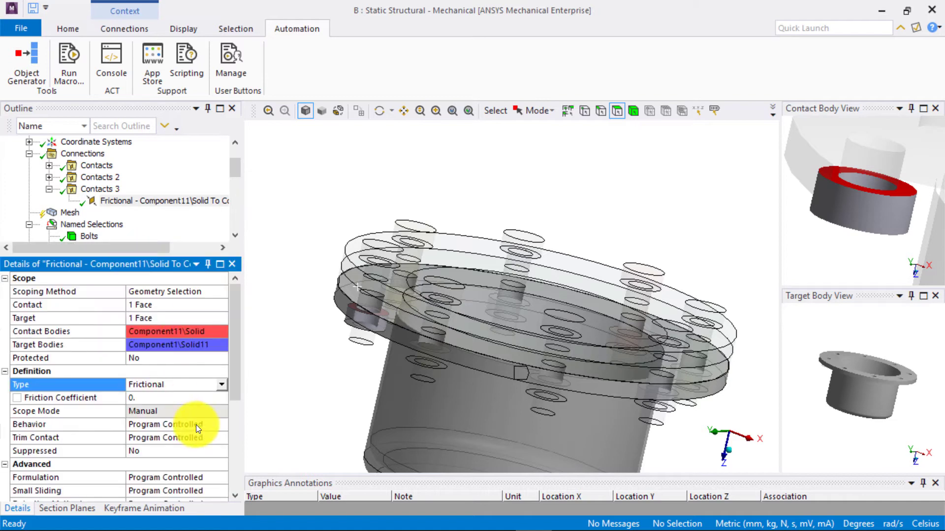
left_click(173, 400)
type(".2")
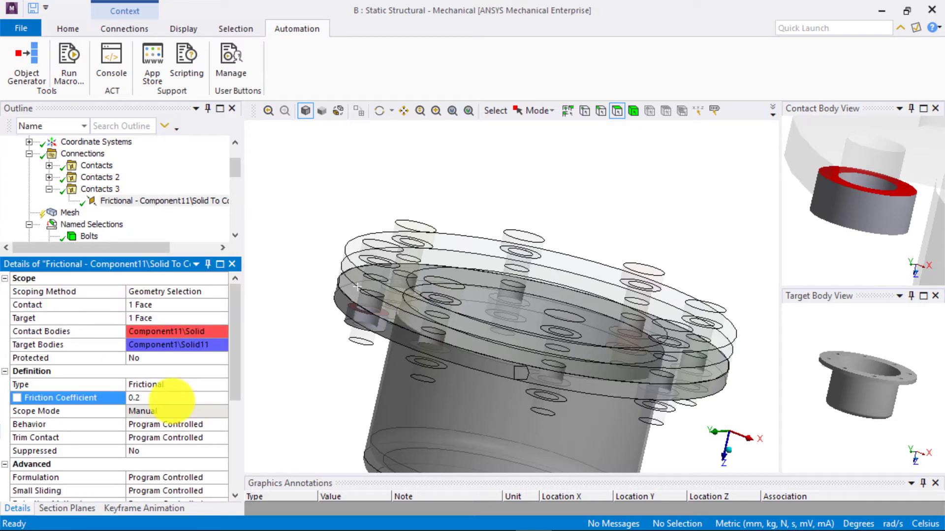
Step: Set the nut contact's behavior to Asymmetric and load the contact as the template in Object Generator
left_click(212, 424)
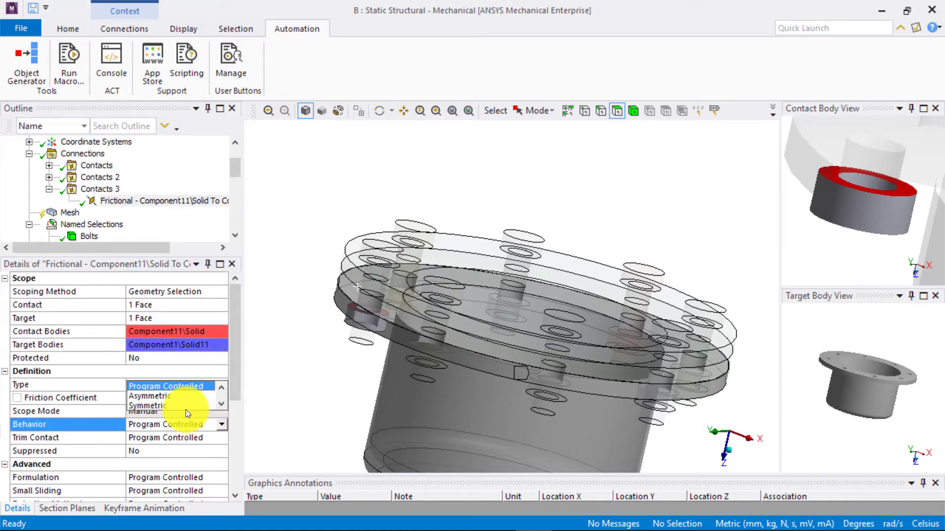
left_click(164, 395)
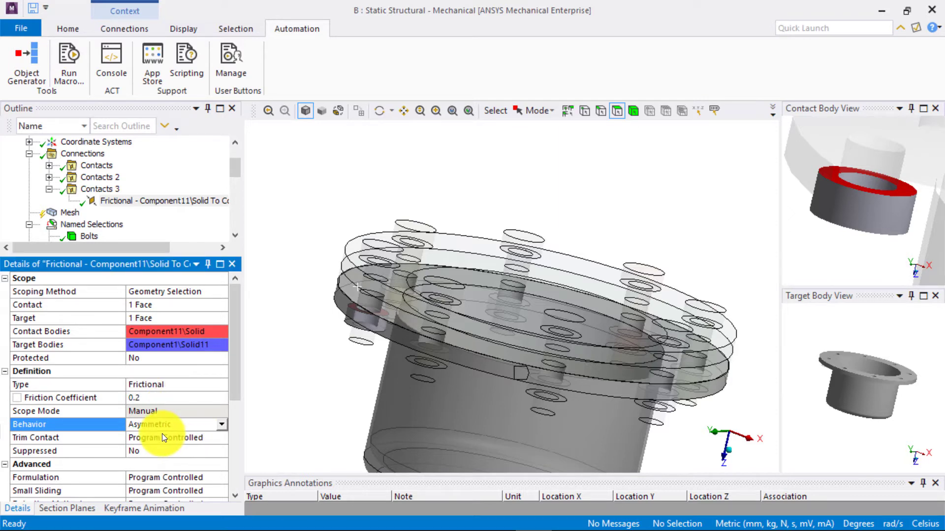
left_click(158, 201)
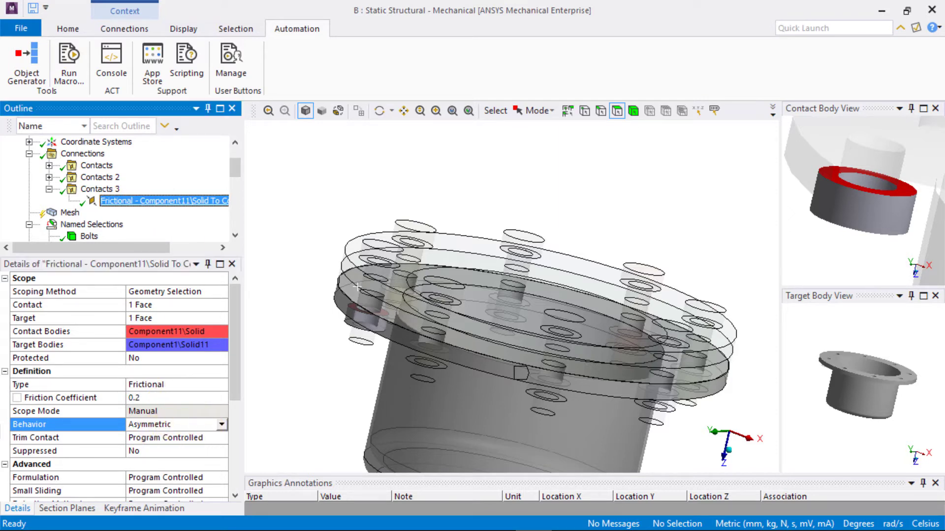
left_click(27, 67)
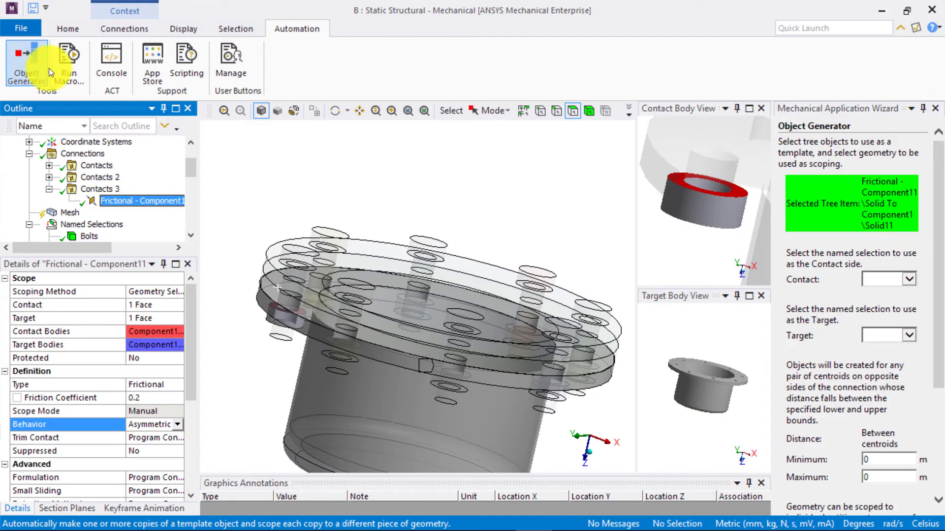
Step: Assign the Nut Spacing named selection as the generator's contact side and bot face as its target
left_click(908, 281)
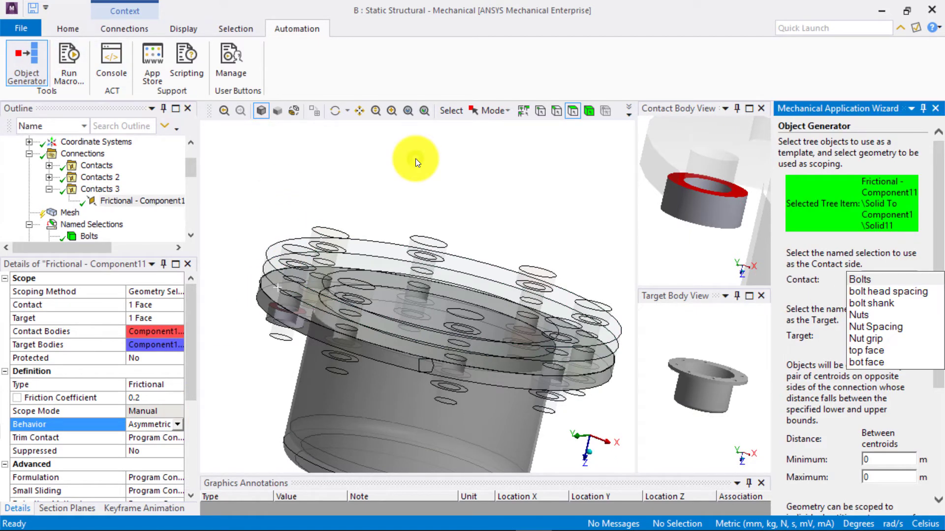
left_click(885, 328)
left_click(909, 335)
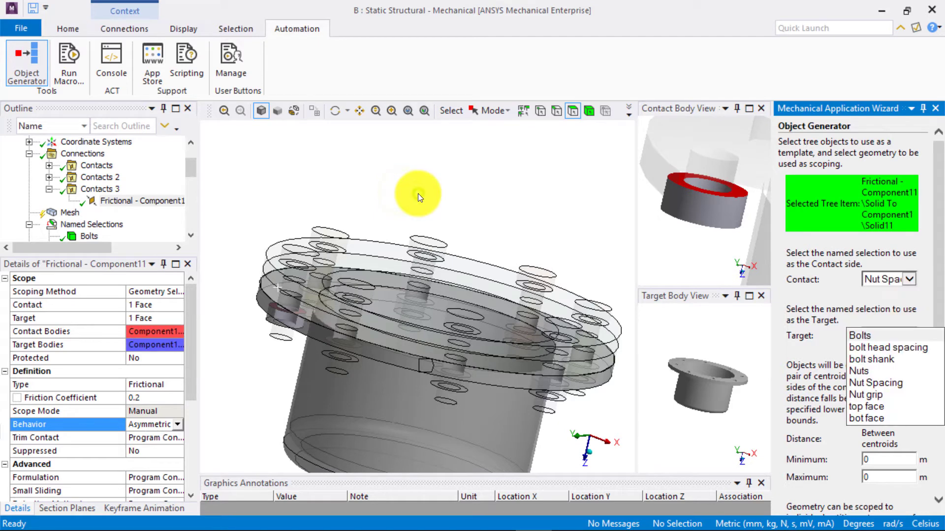
left_click(401, 255)
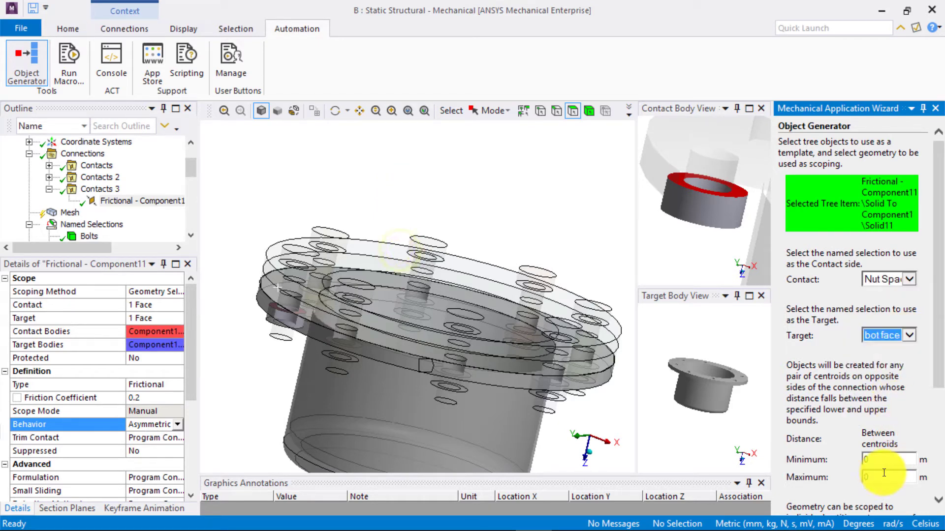
Step: Generate the nut contacts with a 10 m maximum centroid distance, scoped to all entities, without ignoring the original
scroll(897, 351, "down", 3)
left_click(879, 311)
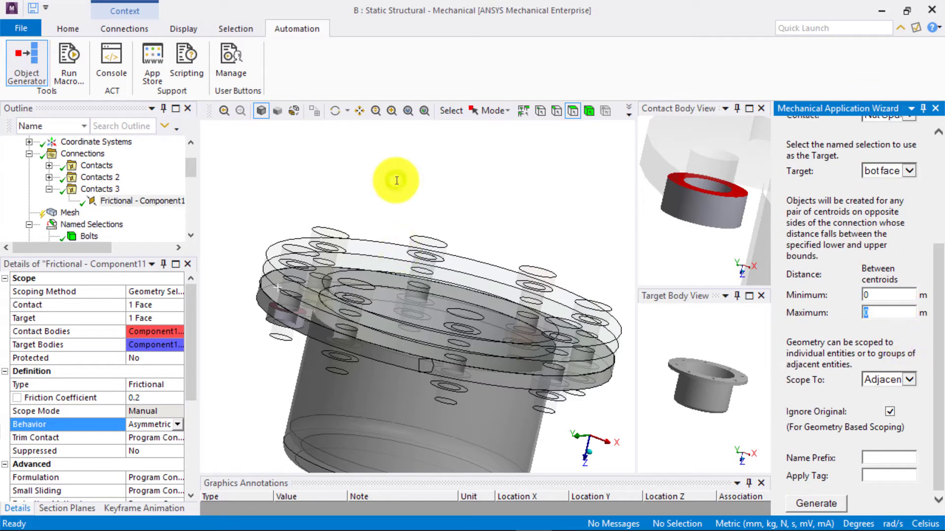
type("10")
left_click(895, 416)
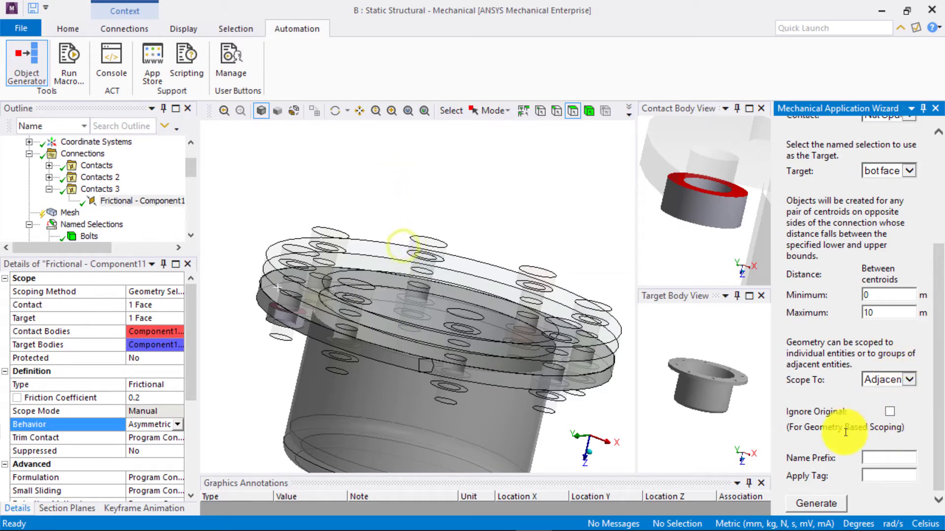
left_click(909, 380)
left_click(866, 398)
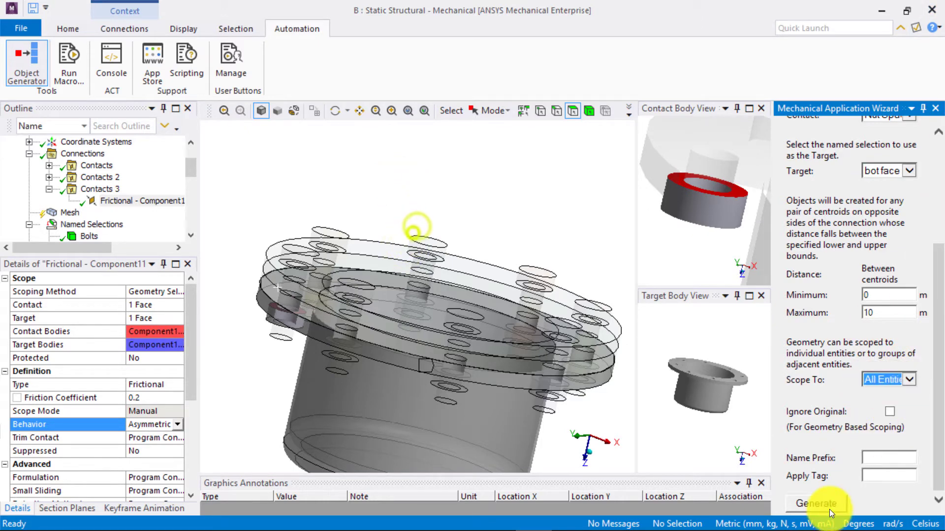
left_click(816, 503)
Step: Go through the generated frictional nut contacts in Contacts 3 and examine the scoped faces of each
key("Down")
key("Down")
key("Down")
key("Down")
key("Down")
key("Down")
key("Down")
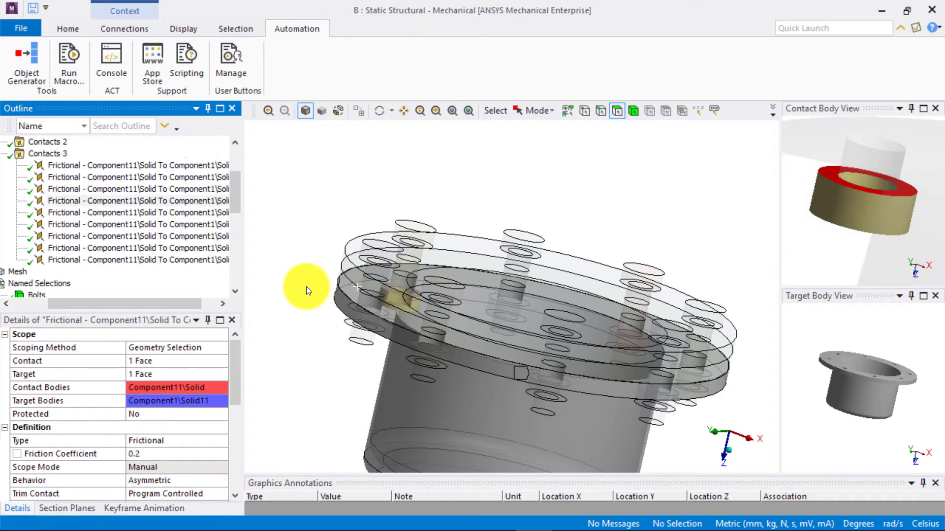
key("Down")
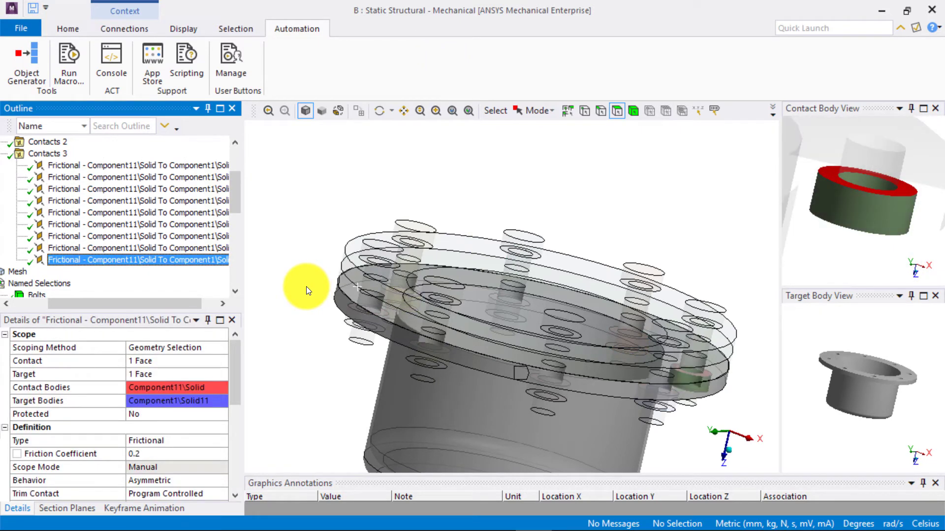
Step: Delete the first frictional contact in Contacts 3, the template duplicated by the generated set
left_click(191, 166)
right_click(192, 165)
left_click(230, 440)
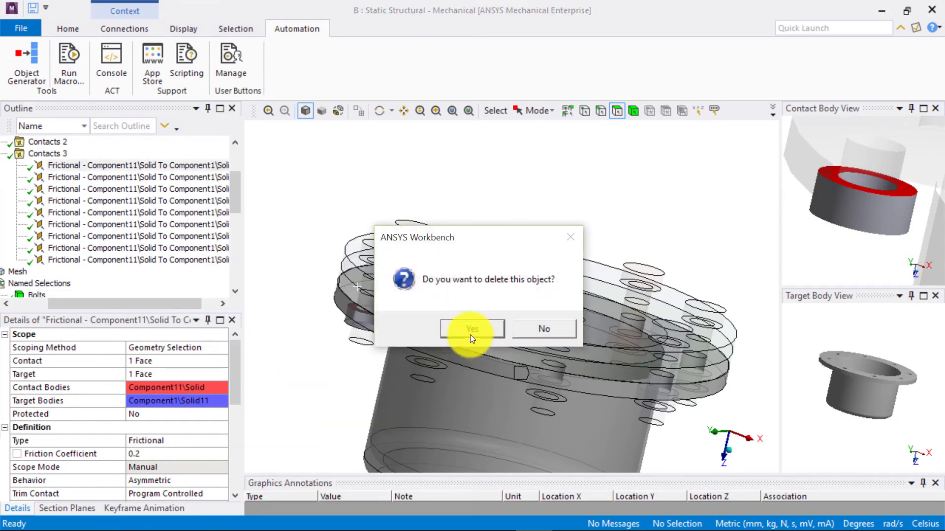
left_click(469, 330)
Step: Insert another connection group under Connections and add a manual contact region to it
left_click_drag(245, 266, 295, 266)
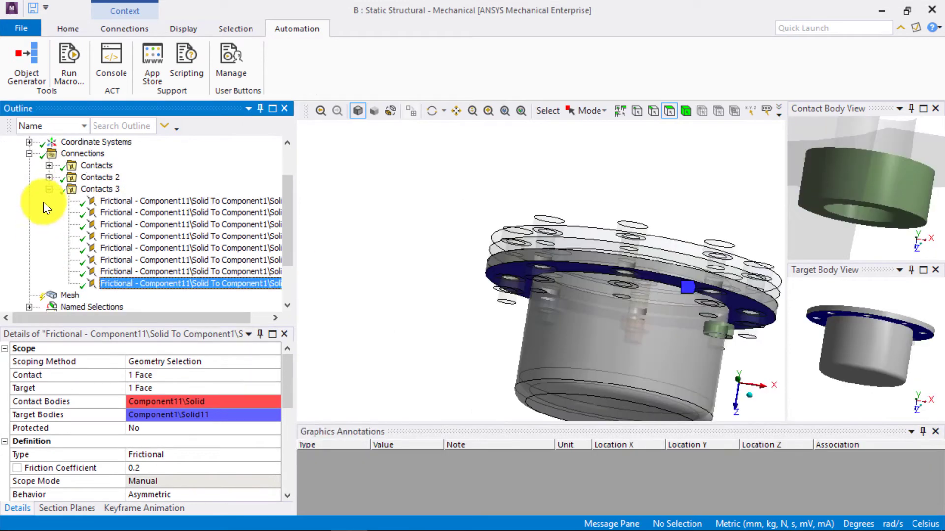
left_click(49, 190)
right_click(92, 205)
mouse_move(275, 208)
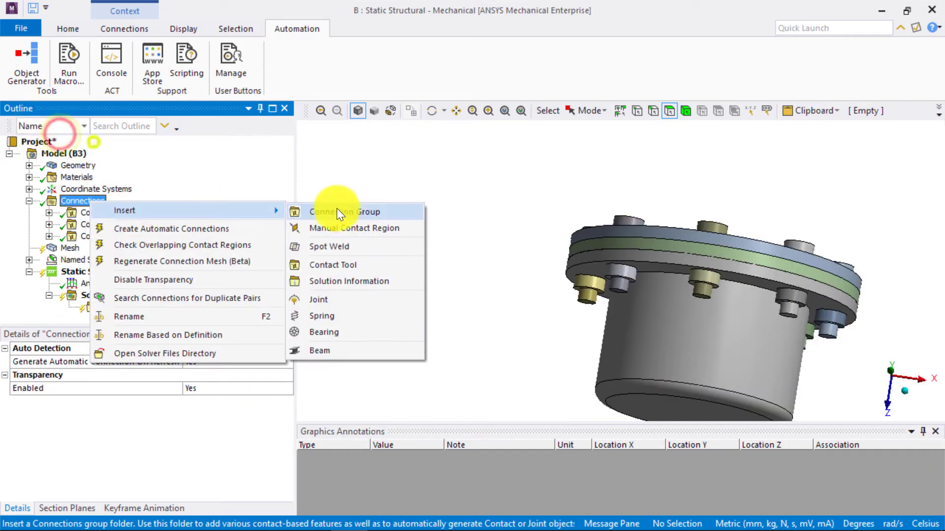
left_click(342, 210)
right_click(115, 254)
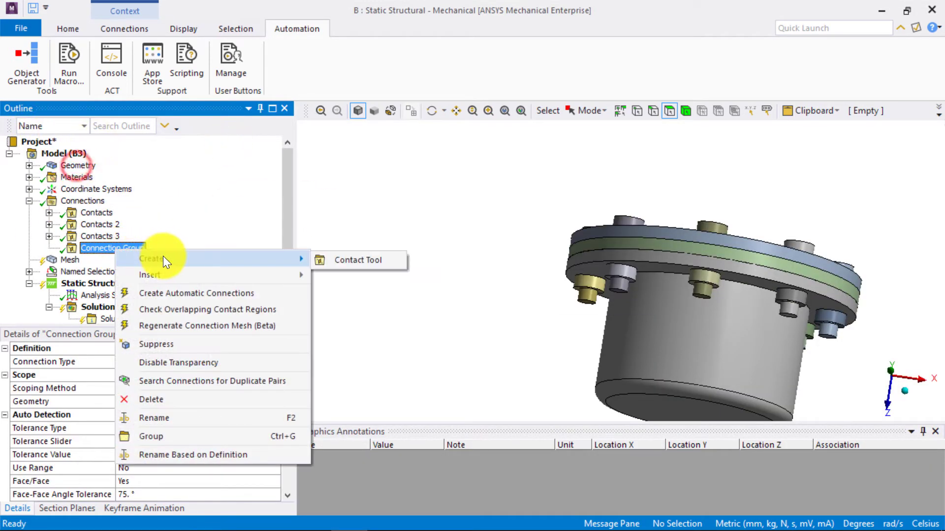
mouse_move(266, 272)
left_click(347, 294)
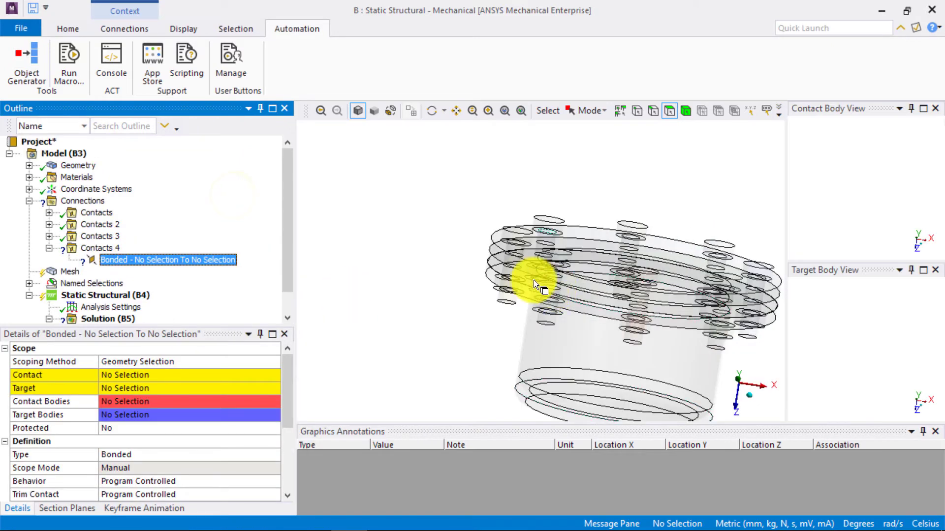
Step: Scope the contact side of the new bonded region to the inner cylindrical face of one nut
middle_click_drag(536, 280, 363, 185)
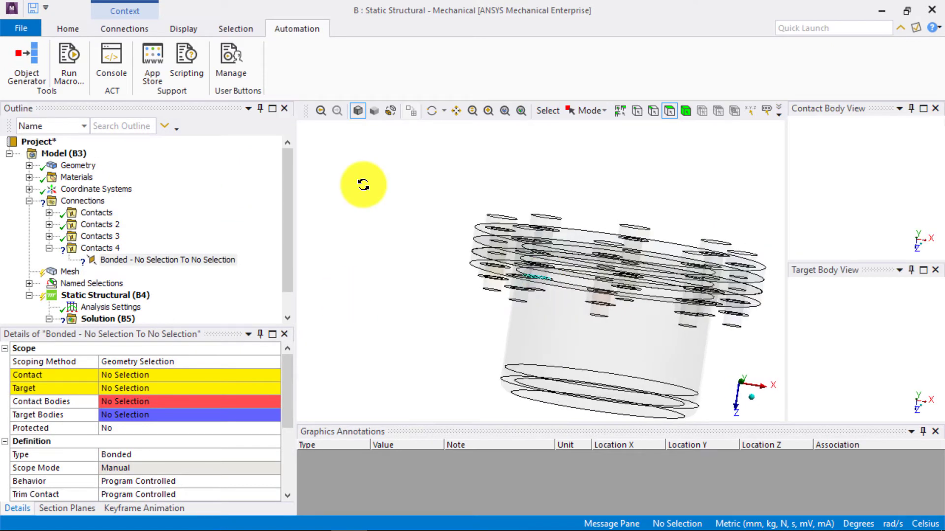
left_click(122, 375)
middle_click_drag(502, 267, 565, 257)
right_click_drag(468, 255, 533, 298)
left_click(434, 243)
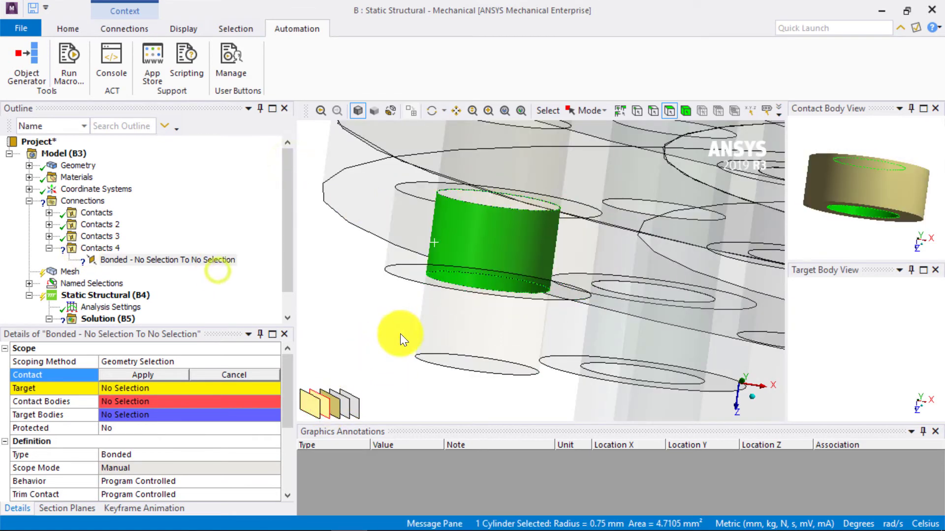
middle_click_drag(918, 226, 851, 232)
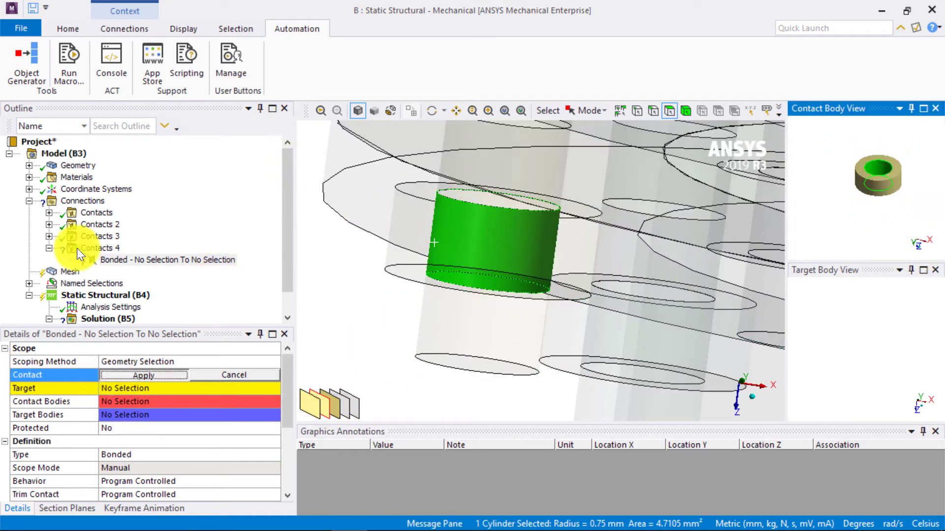
left_click(123, 376)
Step: Scope the target side of the bonded contact to the cylindrical shank of the bolt through that nut
left_click(147, 389)
left_click(474, 323)
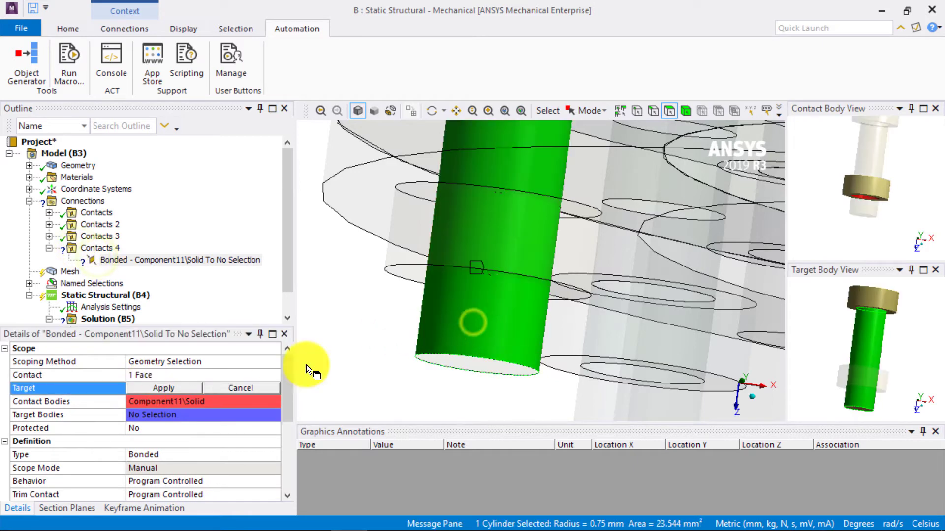
left_click(153, 388)
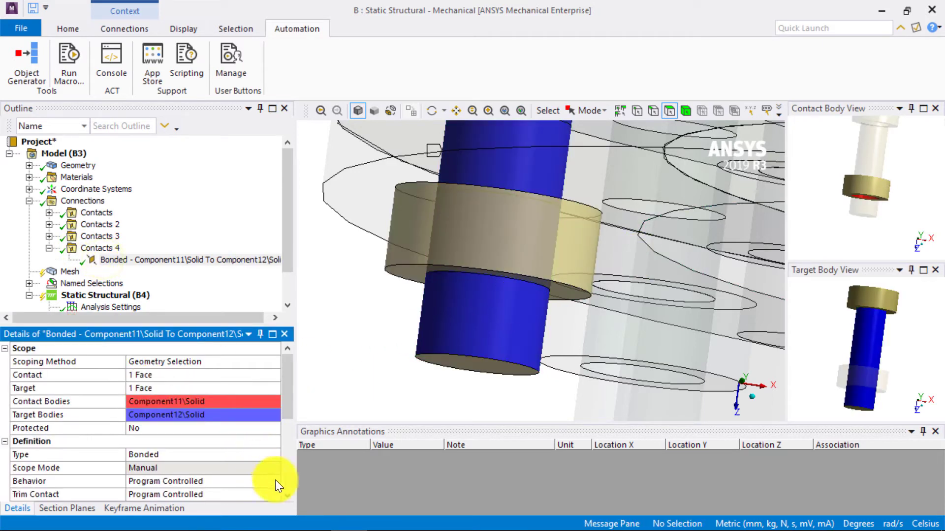
Step: Set the bonded contact's behavior to Asymmetric and turn Trim Contact on with a 1 mm trim tolerance
left_click(276, 482)
left_click(148, 501)
scroll(226, 456, "down", 2)
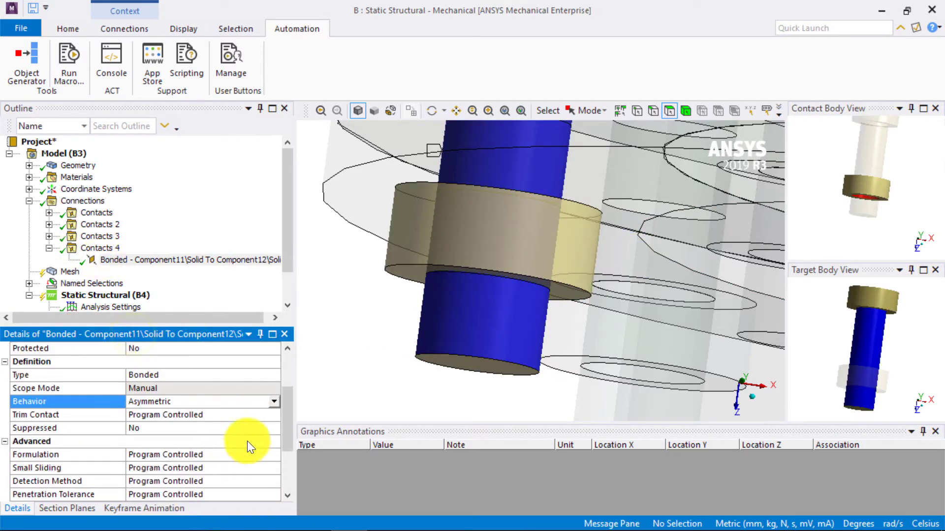
left_click(275, 415)
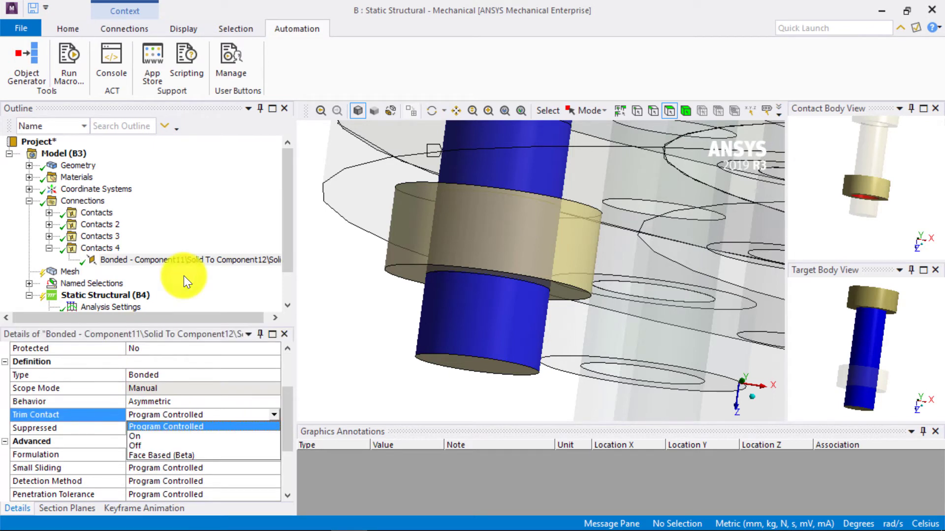
left_click(181, 436)
scroll(185, 455, "down", 2)
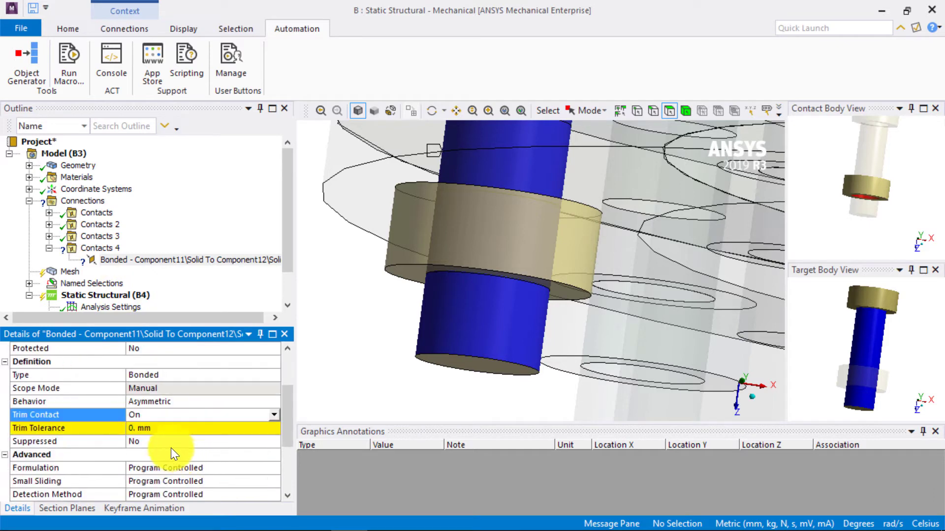
left_click(168, 428)
type("1")
key("Return")
Step: Use the bonded contact as the Object Generator template, with Nut grip as contact and bolt shank as target
left_click(133, 265)
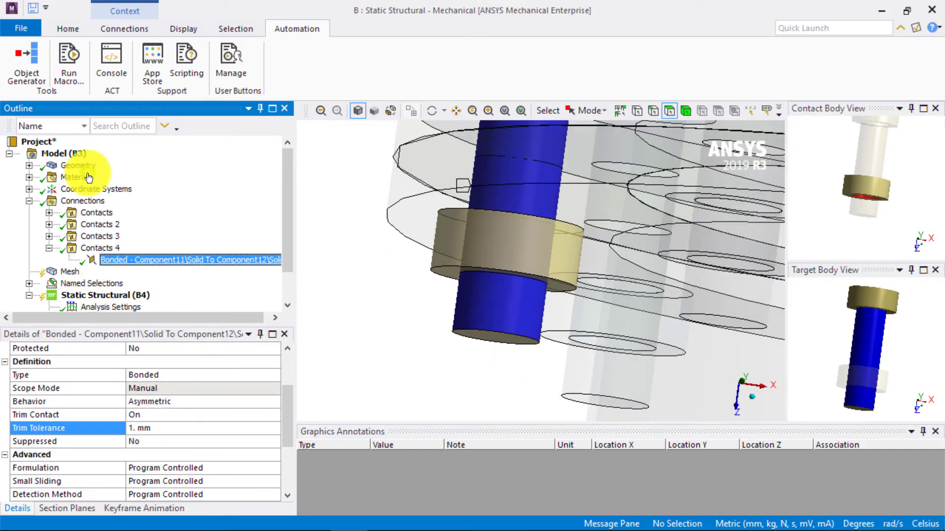
left_click(25, 56)
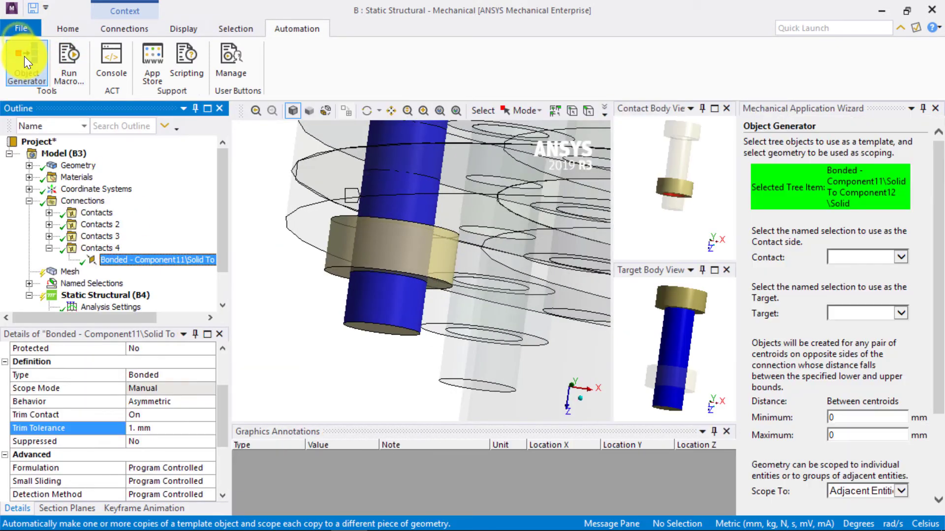
left_click(901, 257)
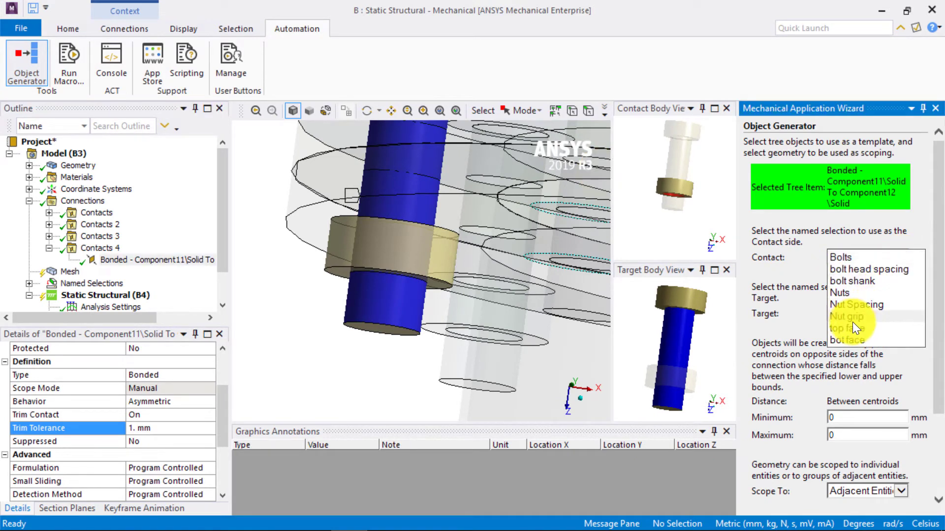
left_click(847, 316)
left_click(901, 314)
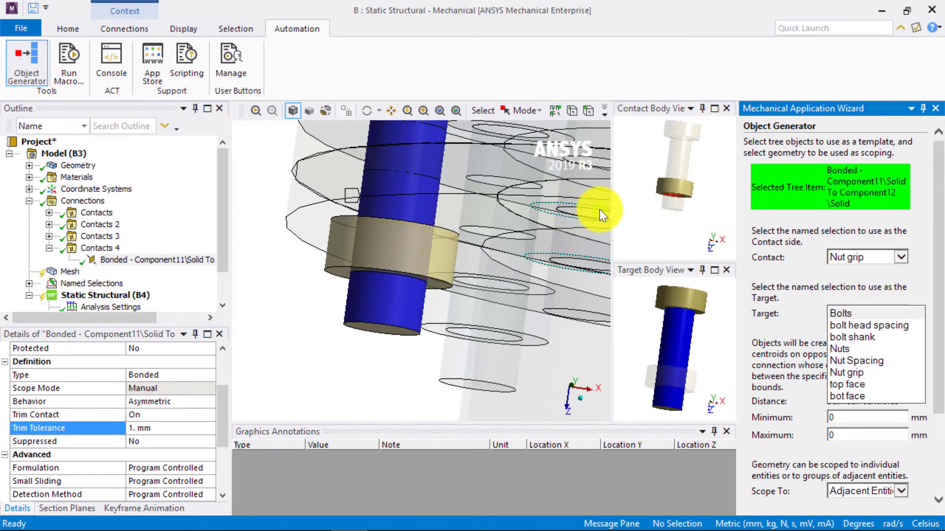
left_click(862, 336)
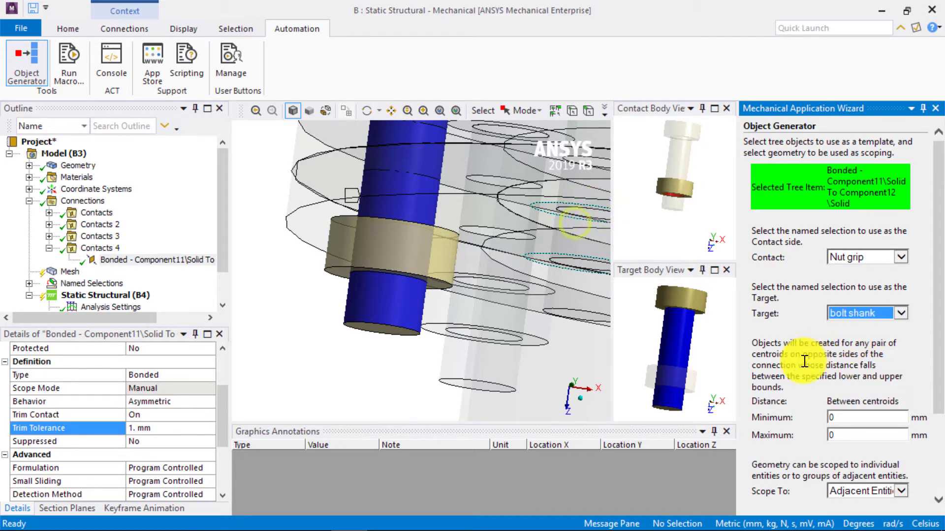
Step: Try to generate the nut-to-shank contacts with a maximum centroid distance of 0.5 mm
scroll(802, 363, "down", 3)
left_click(856, 322)
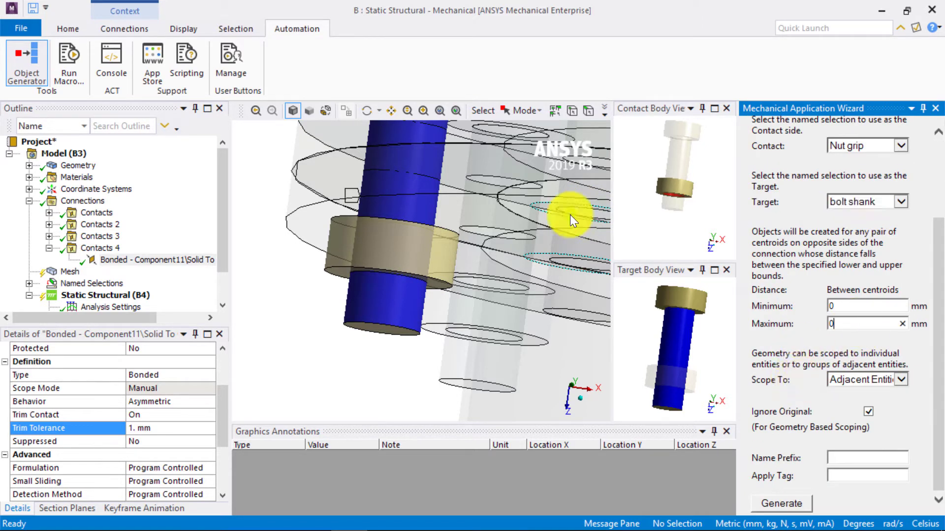
type(".5")
left_click(790, 504)
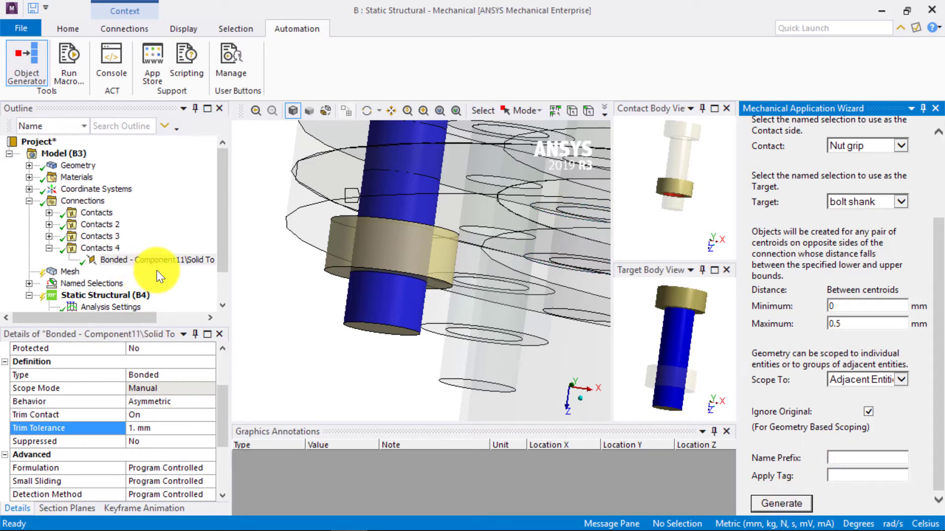
Step: Set the maximum centroid distance to 2 mm and generate the bonded nut-to-shank contacts
double_click(856, 324)
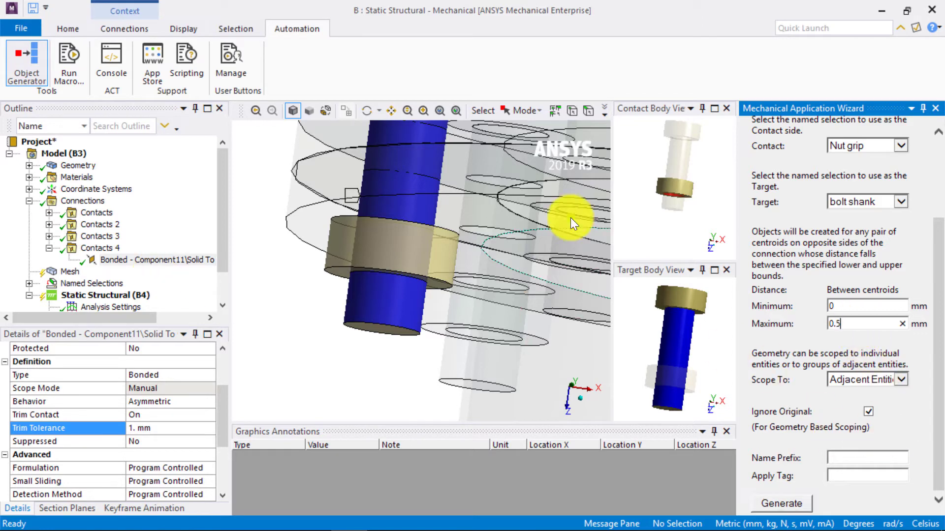
type("2")
left_click(778, 503)
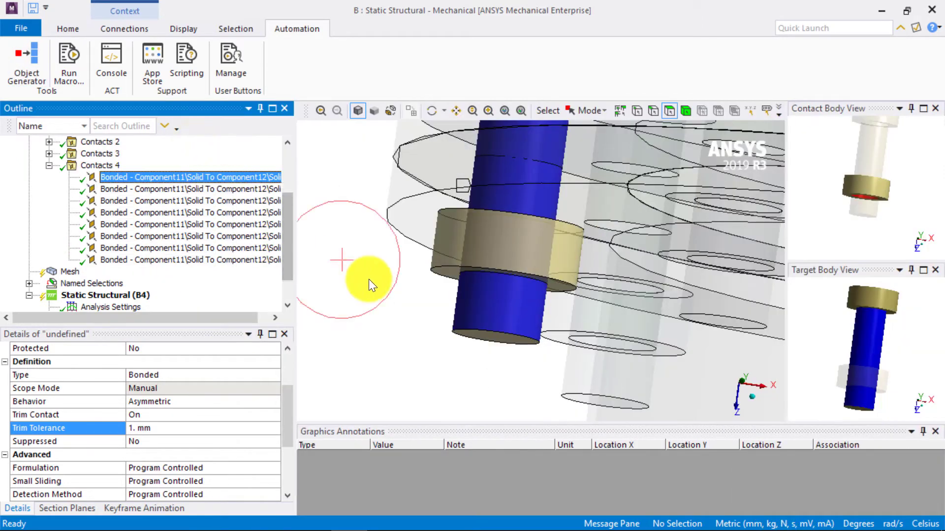
scroll(376, 283, "down", 5)
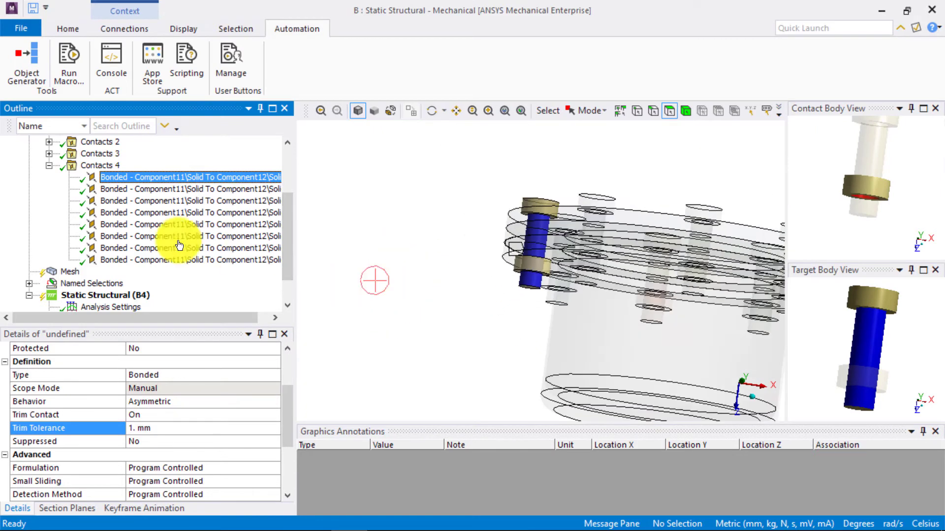
Step: Review the generated bonded nut-to-shank contacts in Contacts 4 one by one, checking their contact and target faces
left_click(149, 190)
key("Down")
key("Down")
key("Down")
key("Down")
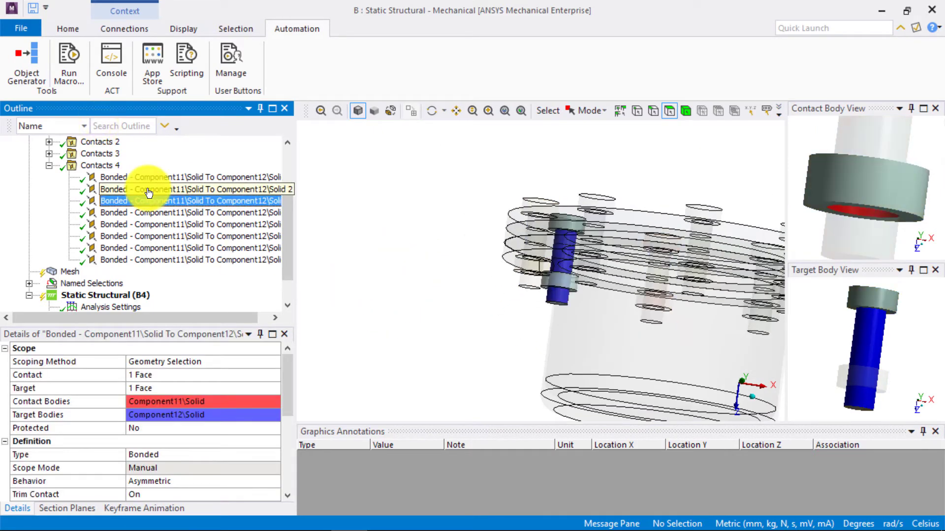
key("Down")
key("Down")
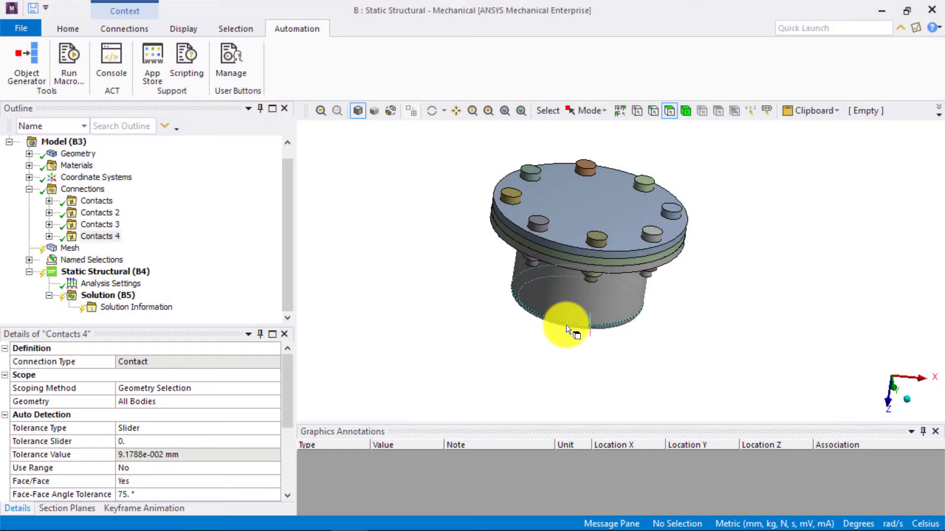
Step: Set the global mesh element size to 0.5 mm
left_click(69, 248)
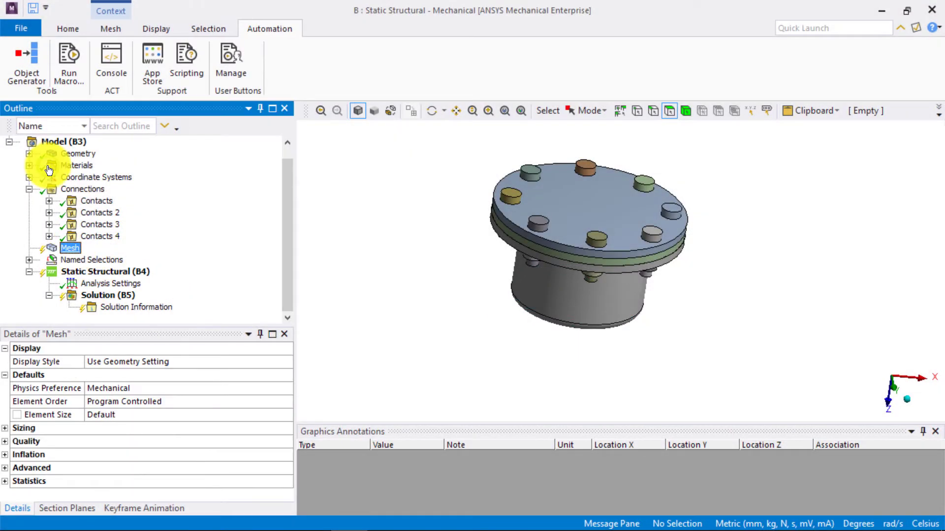
left_click(122, 418)
type("0.5")
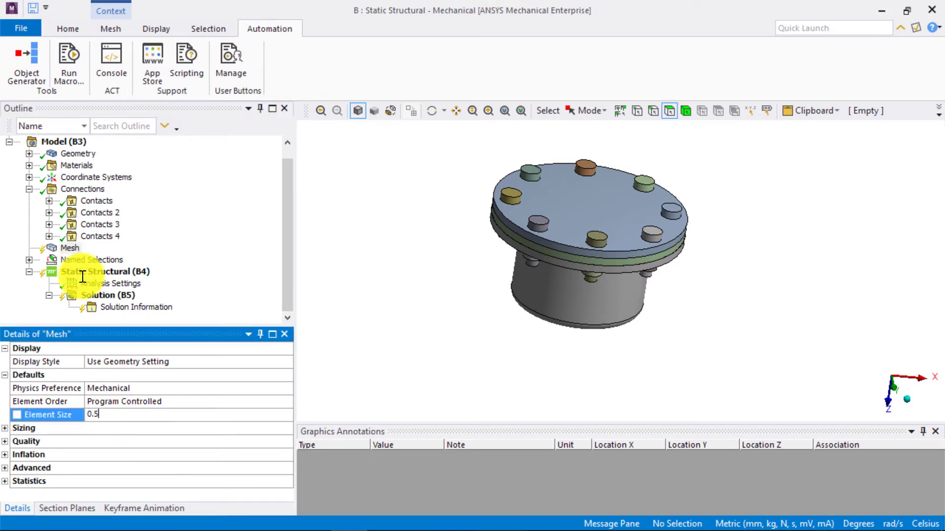
key("Return")
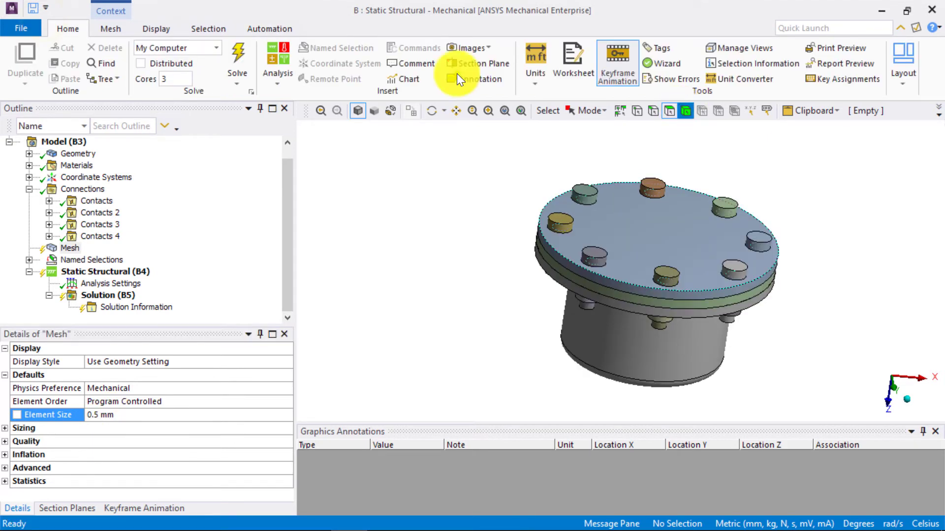
Step: Insert a mesh method on the lower flanged vessel body and set it to Hex Dominant
left_click(623, 350)
right_click(622, 345)
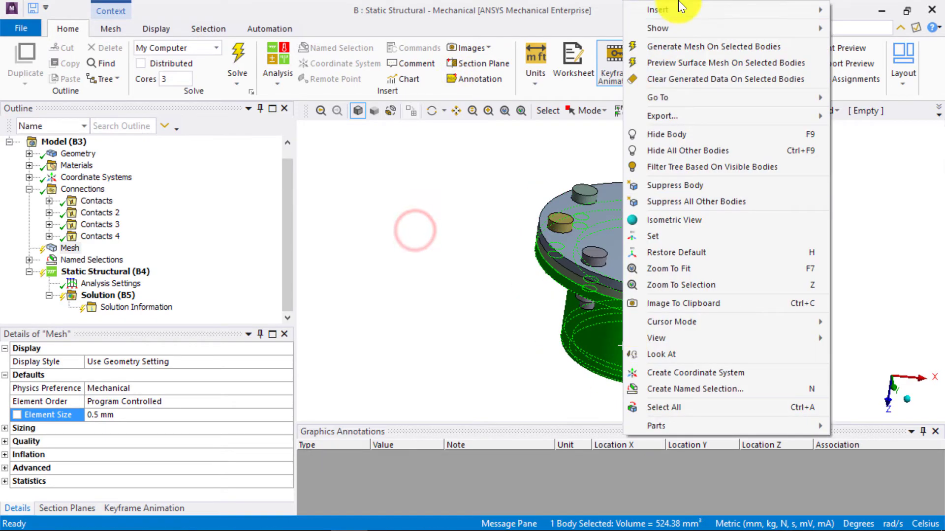
mouse_move(681, 8)
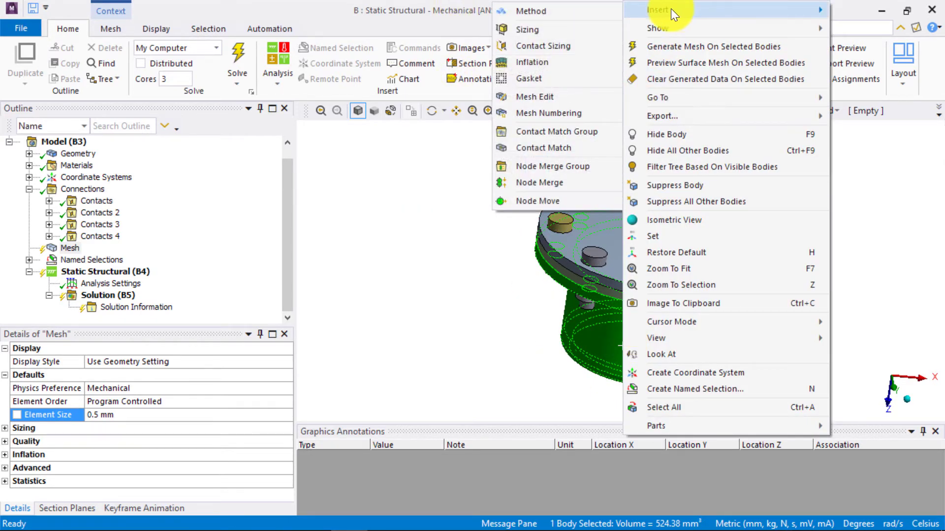
left_click(524, 13)
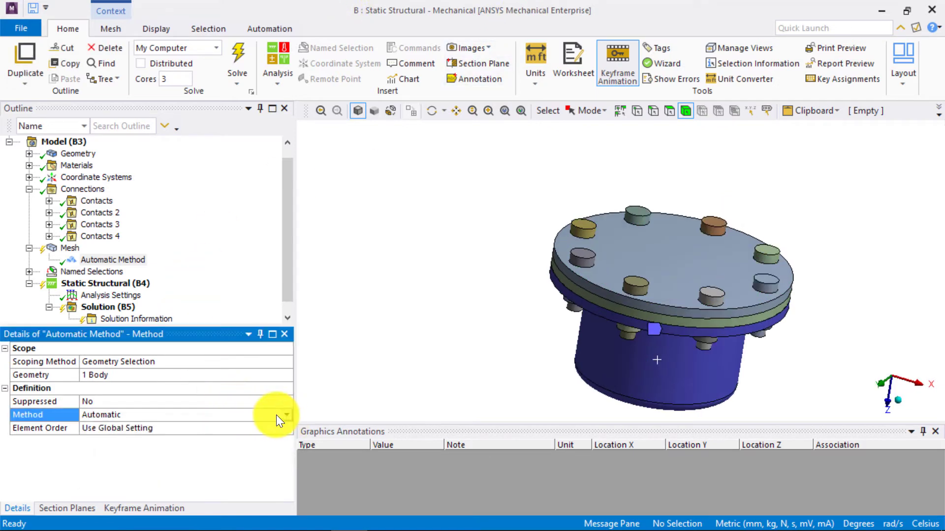
left_click(276, 415)
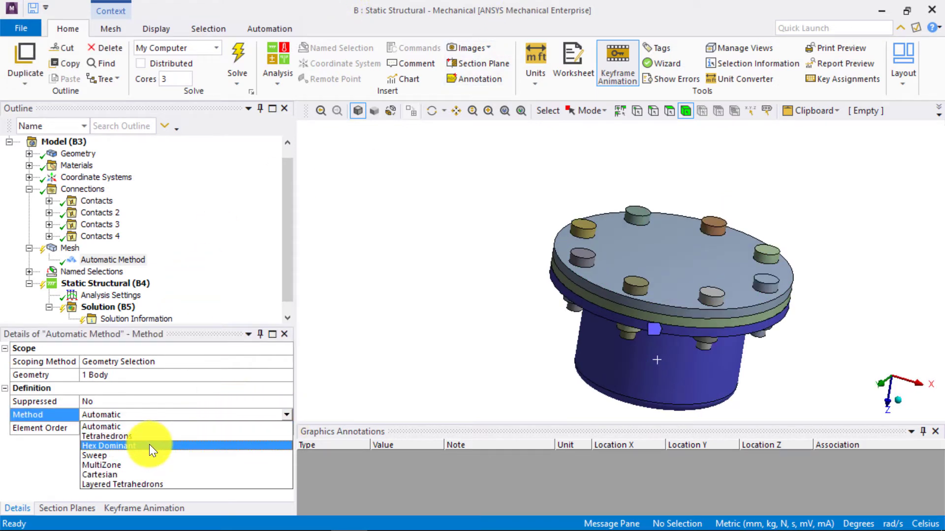
left_click(149, 445)
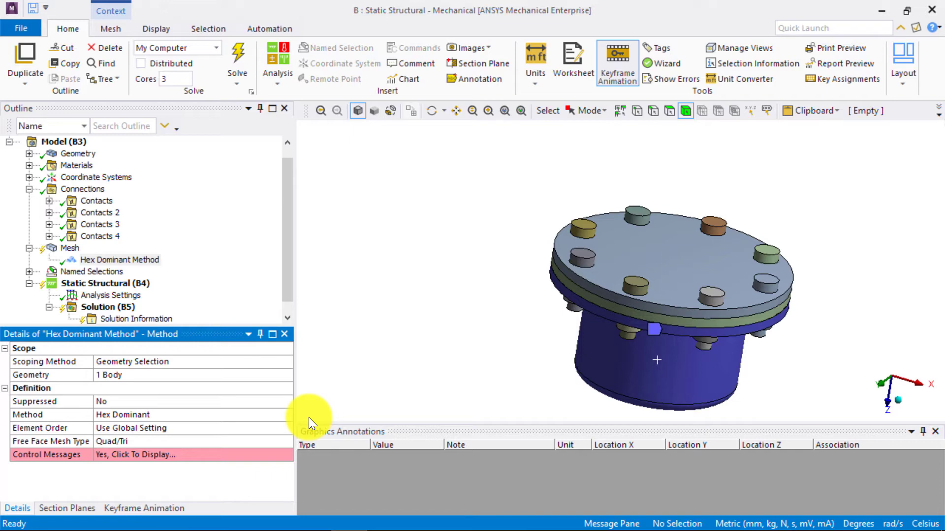
Step: Hide the vessel, gasket and cover bodies to isolate the bolts and nuts, and view them along the X axis
left_click(670, 323)
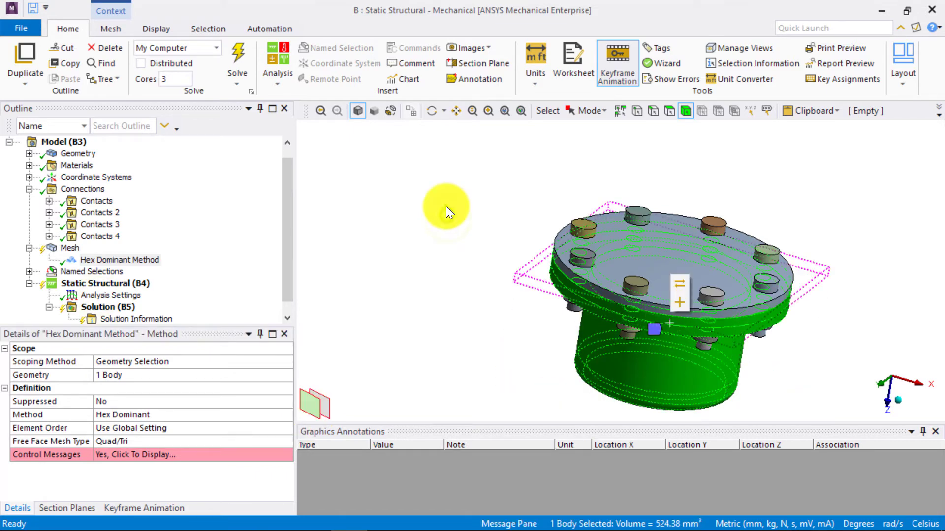
right_click(669, 323)
left_click(729, 129)
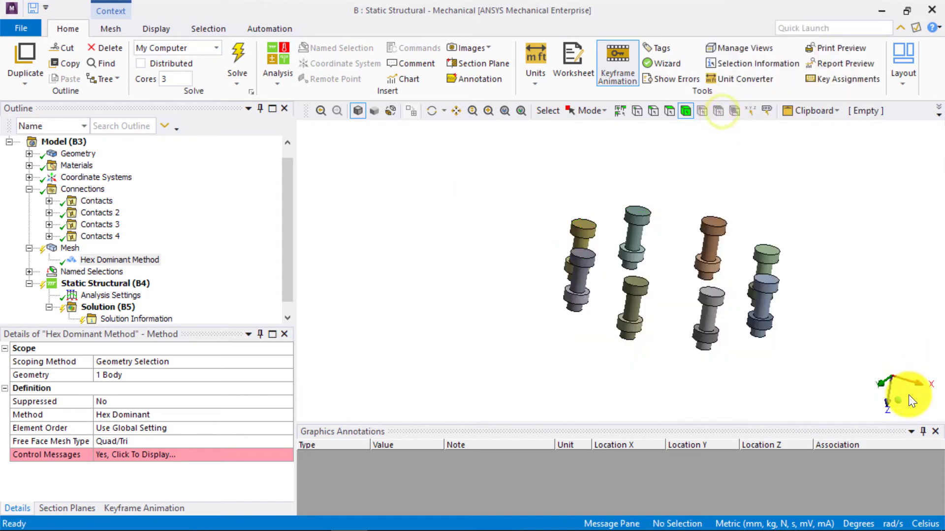
left_click(911, 383)
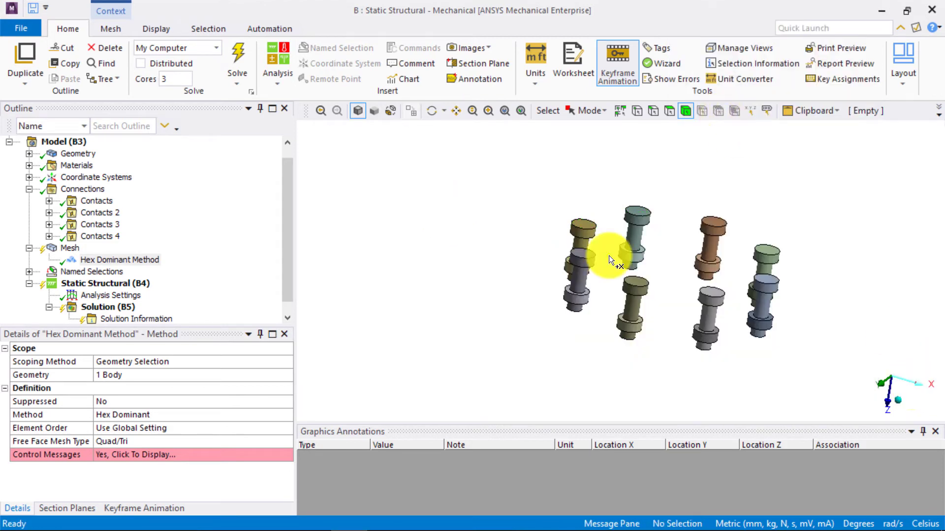
Step: Box-select the eight bolt bodies and insert a mesh method on them set to MultiZone
left_click(605, 112)
left_click(598, 146)
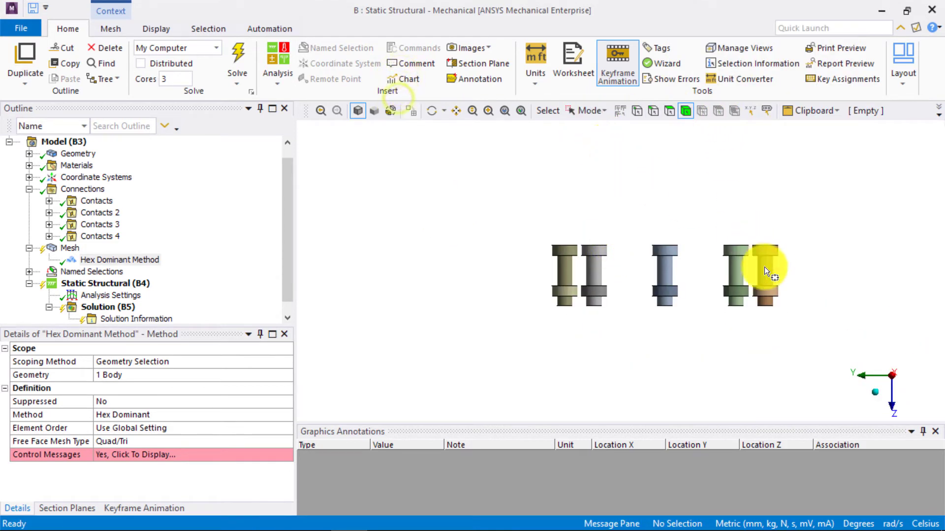
left_click_drag(797, 265, 494, 215)
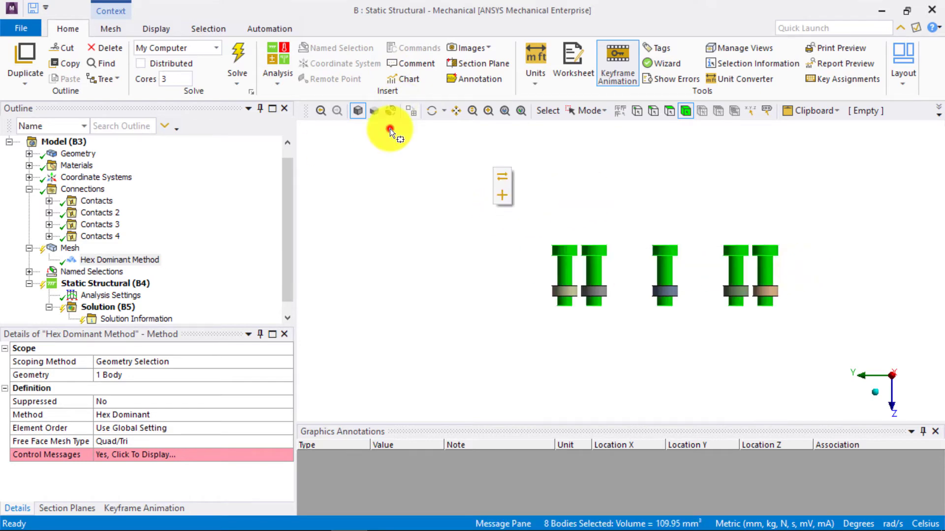
right_click(583, 193)
mouse_move(718, 87)
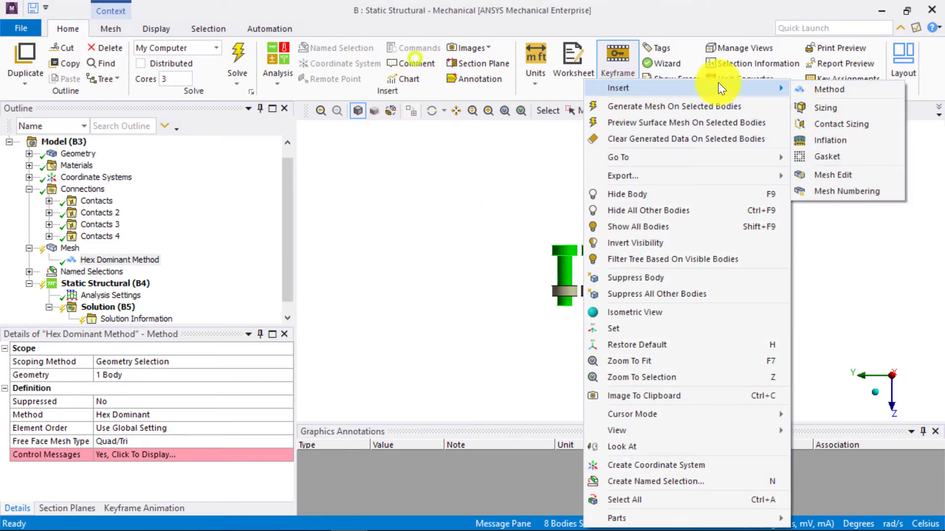
left_click(853, 91)
left_click(287, 415)
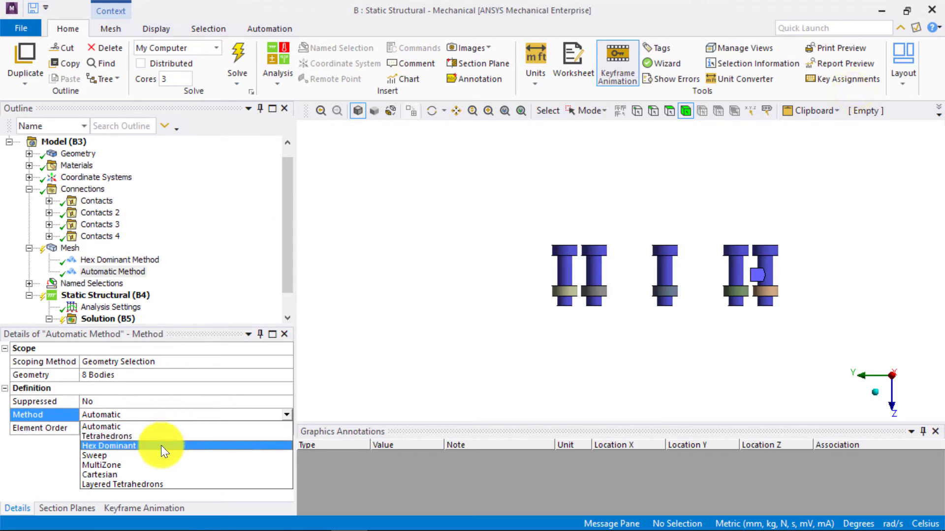
left_click(136, 466)
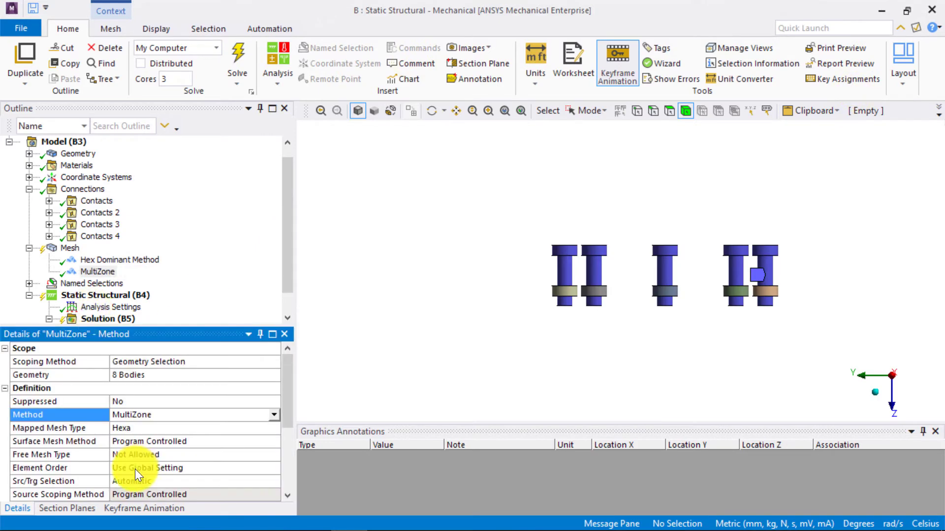
Step: Show all hidden bodies again and generate the mesh for the whole flange assembly
left_click(69, 247)
right_click(497, 193)
left_click(552, 251)
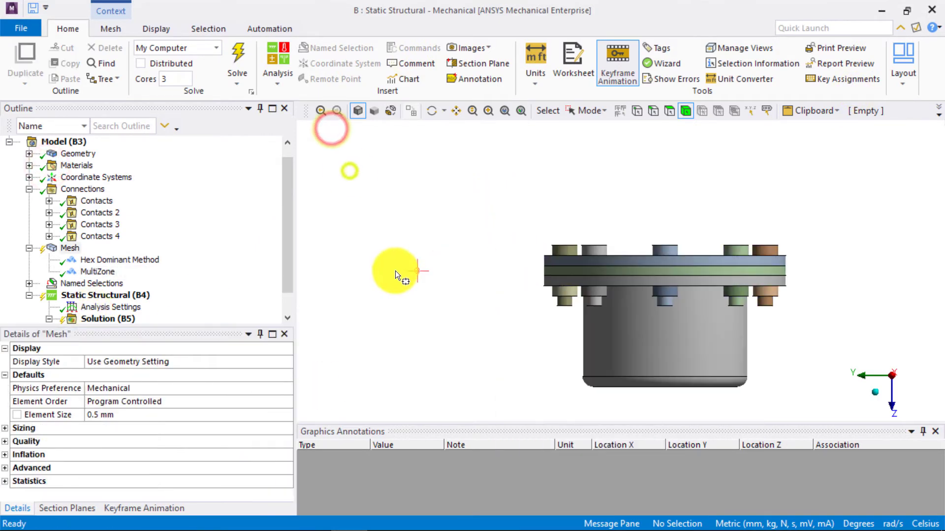
right_click(76, 249)
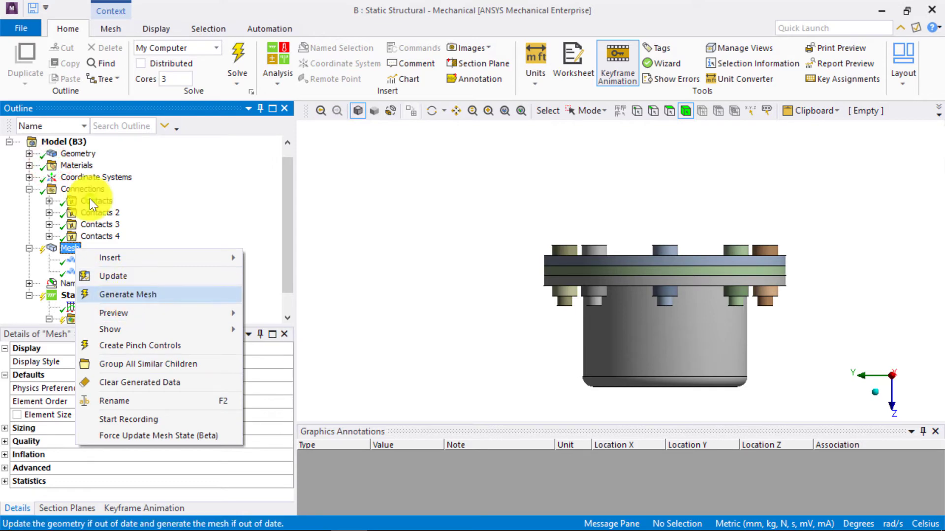
left_click(129, 295)
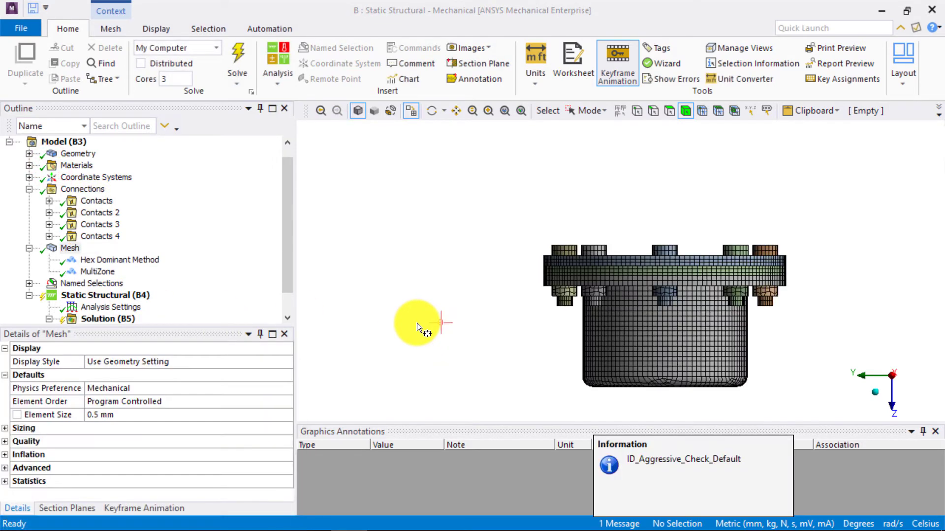
middle_click_drag(494, 336, 491, 367)
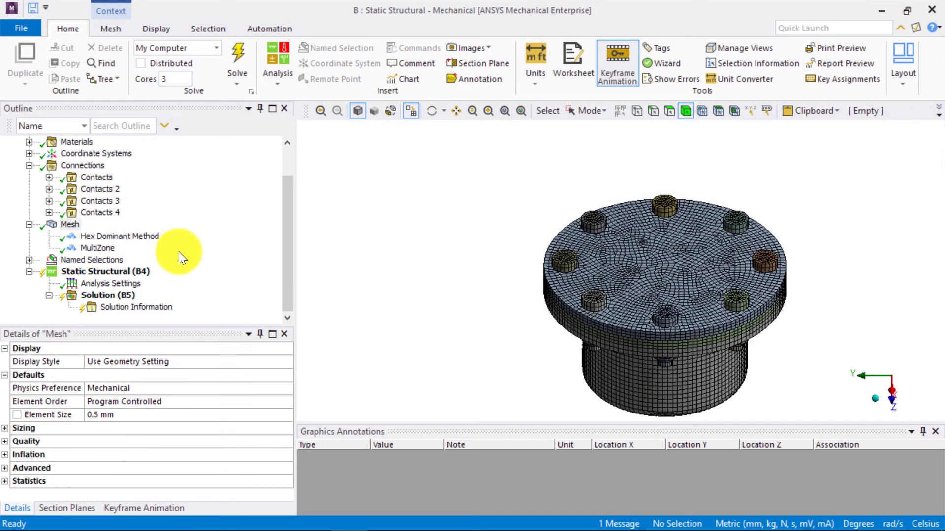
Step: Set the number of steps in the analysis settings to 2
left_click(111, 284)
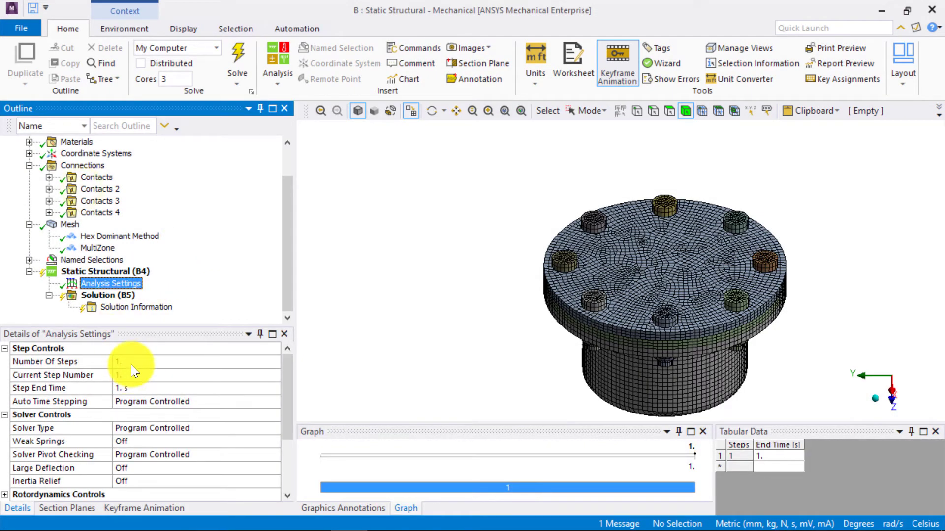
left_click(131, 362)
type("2")
key("Return")
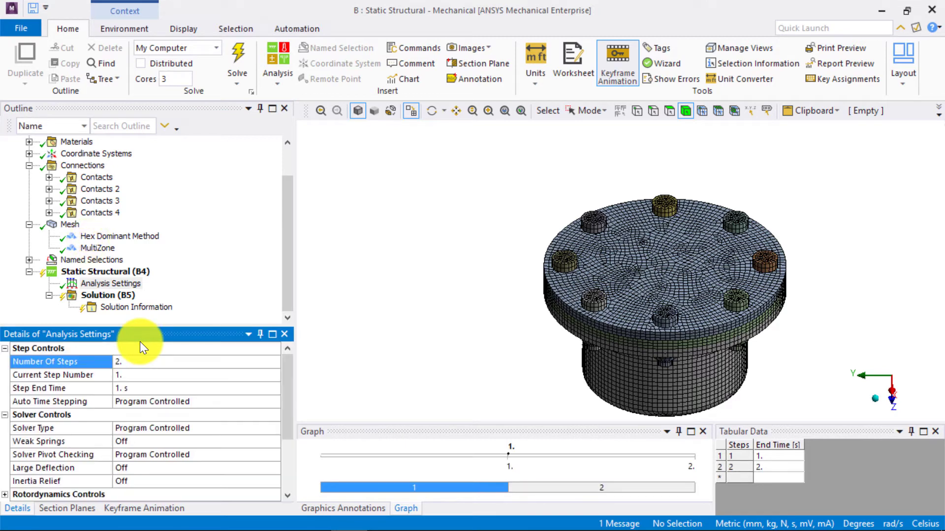
Step: Turn on auto time stepping for load step 1 with 5 initial, 5 minimum and 100 maximum substeps
left_click(271, 403)
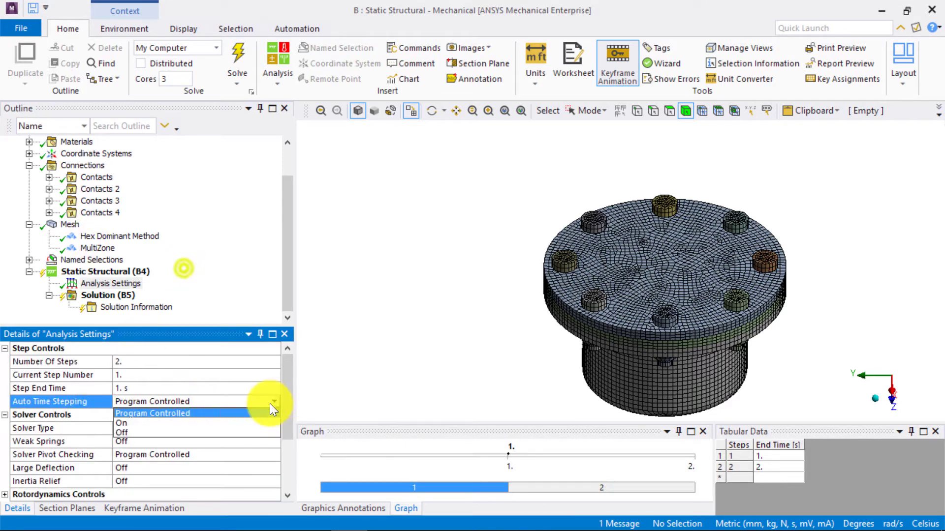
left_click(211, 422)
left_click(153, 430)
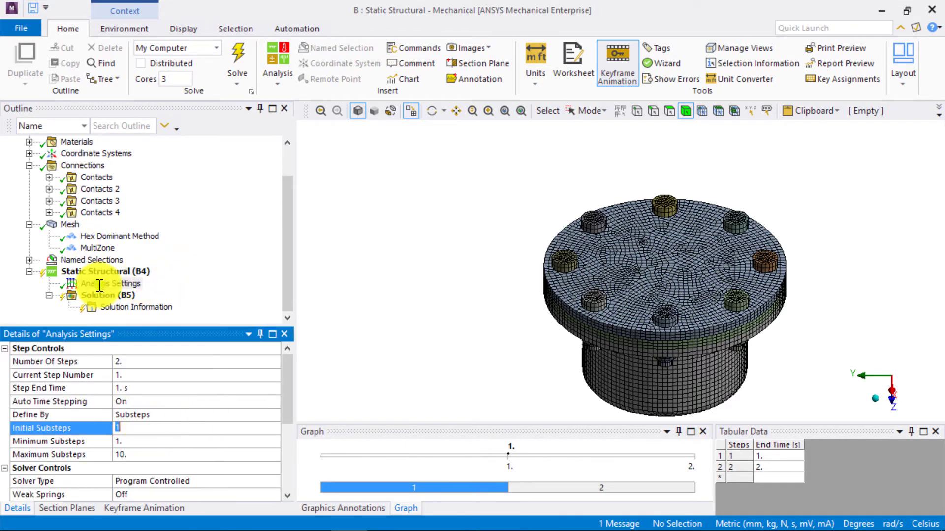
type("5")
left_click(146, 440)
left_click(147, 442)
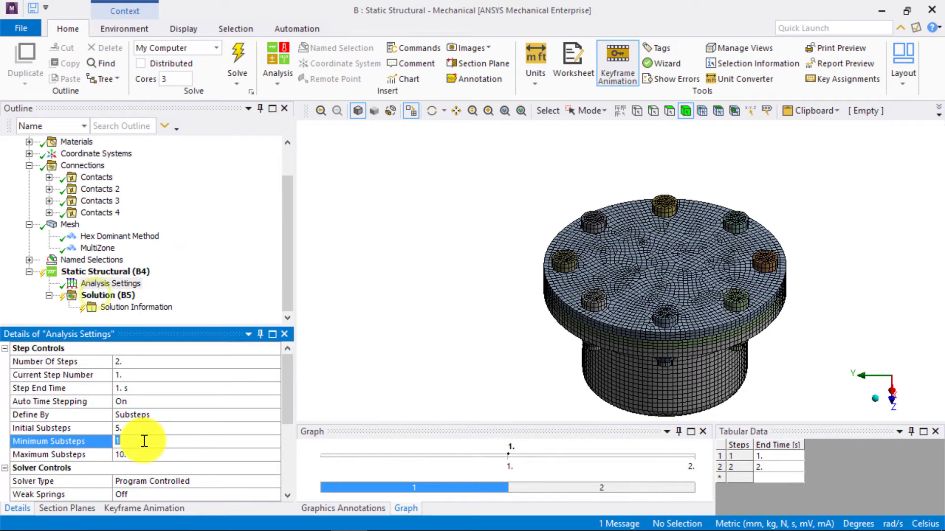
type("5")
left_click(139, 455)
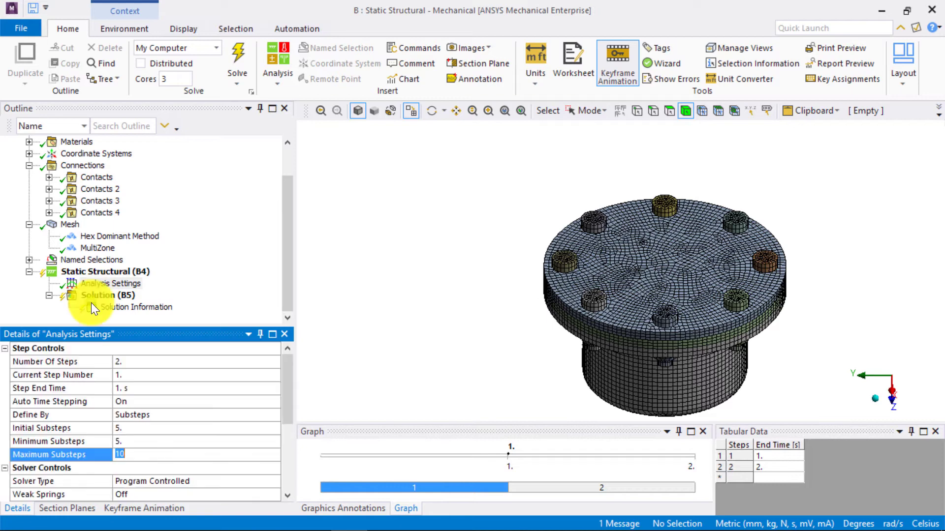
type("0")
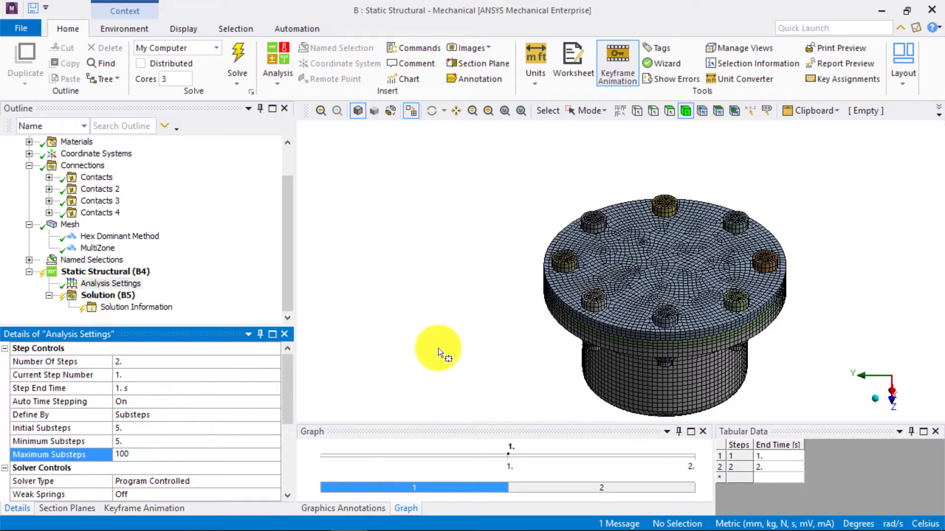
left_click(426, 353)
Step: Make load step 2 current and turn on its auto time stepping with 5 initial, 5 minimum and 100 maximum substeps
left_click(137, 377)
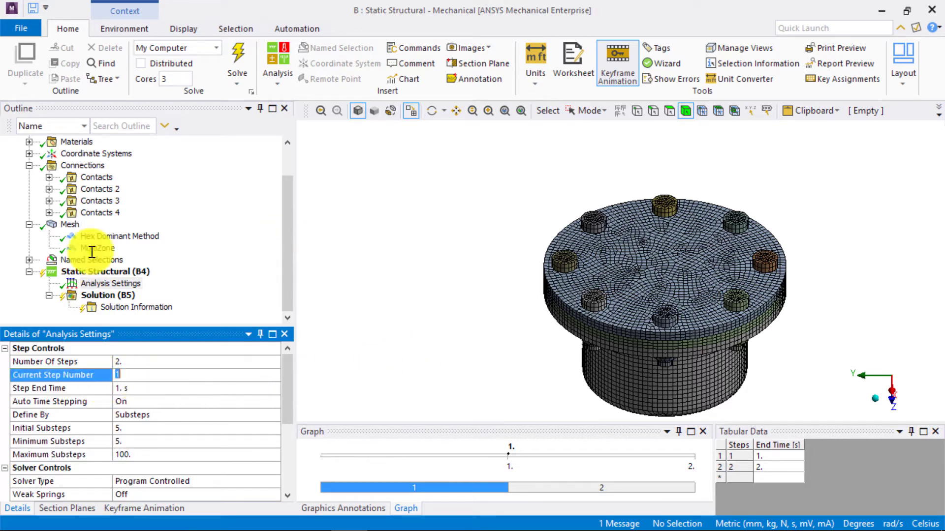
type("2")
key("Return")
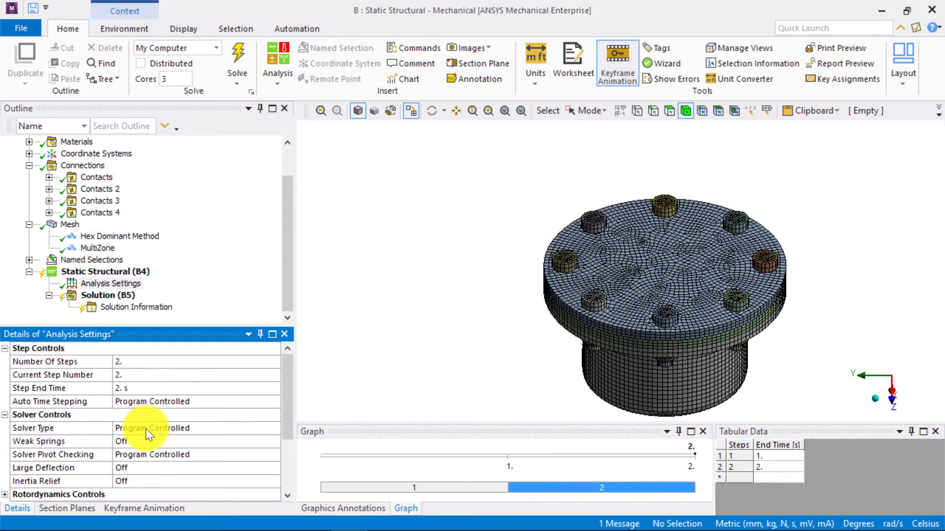
left_click(274, 403)
left_click(144, 436)
type("5")
key("Tab")
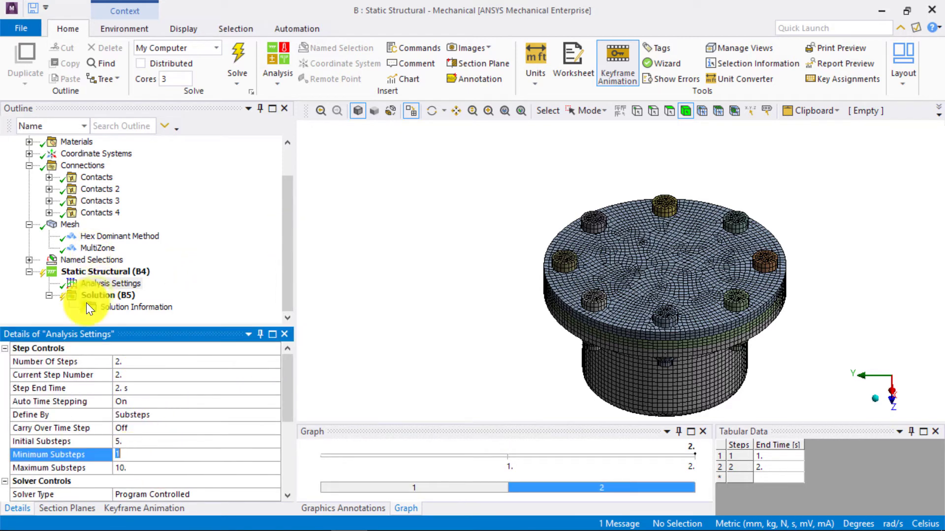
type("5")
left_click(162, 467)
type("100")
key("Return")
Step: Turn on Large Deflection in the solver controls
scroll(152, 443, "down", 2)
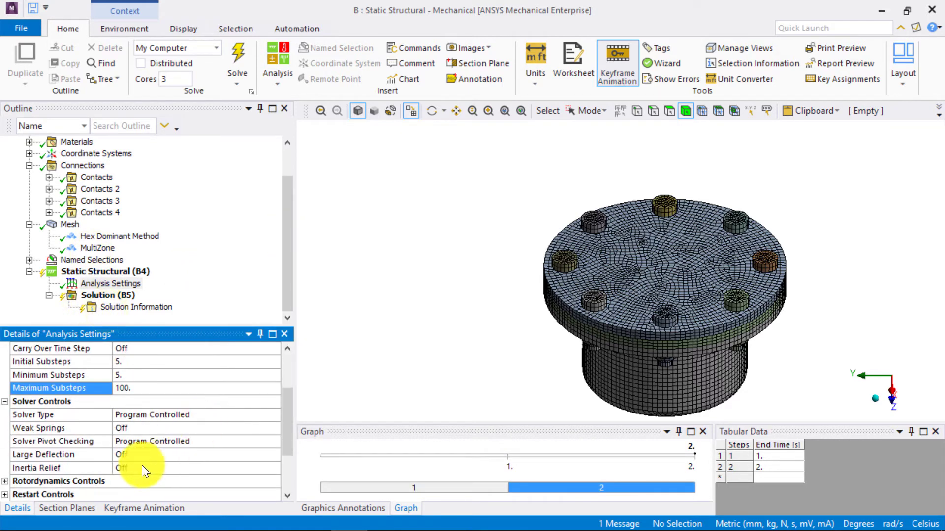
left_click(279, 458)
left_click(201, 456)
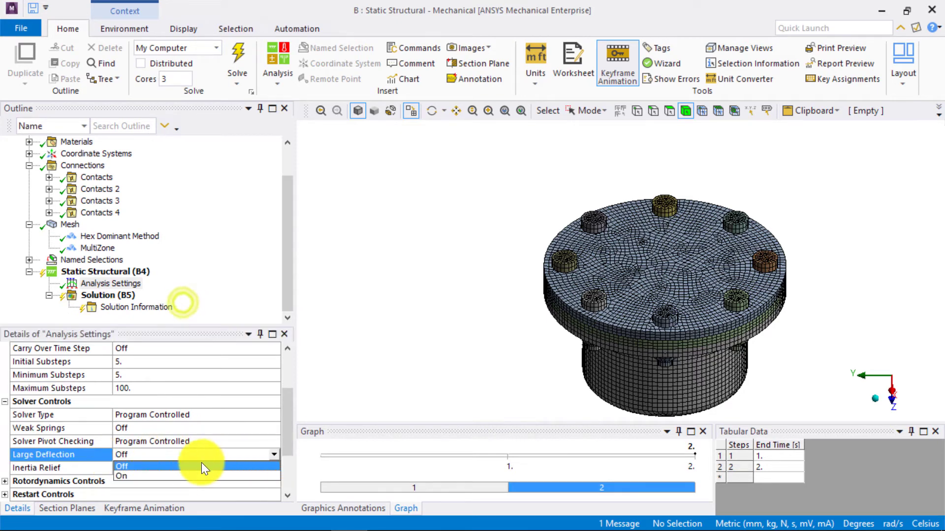
left_click(196, 474)
scroll(236, 466, "down", 2)
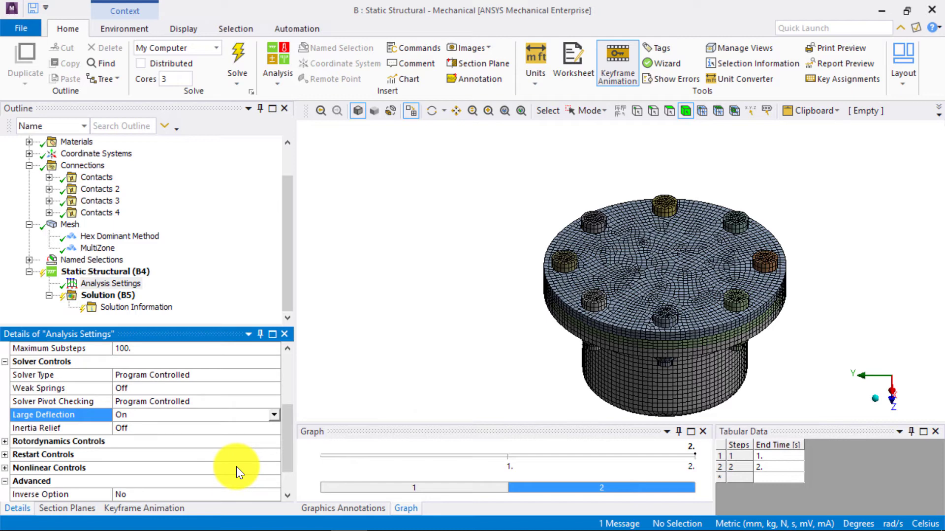
Step: Turn off the mesh display on the flange assembly
scroll(236, 466, "up", 3)
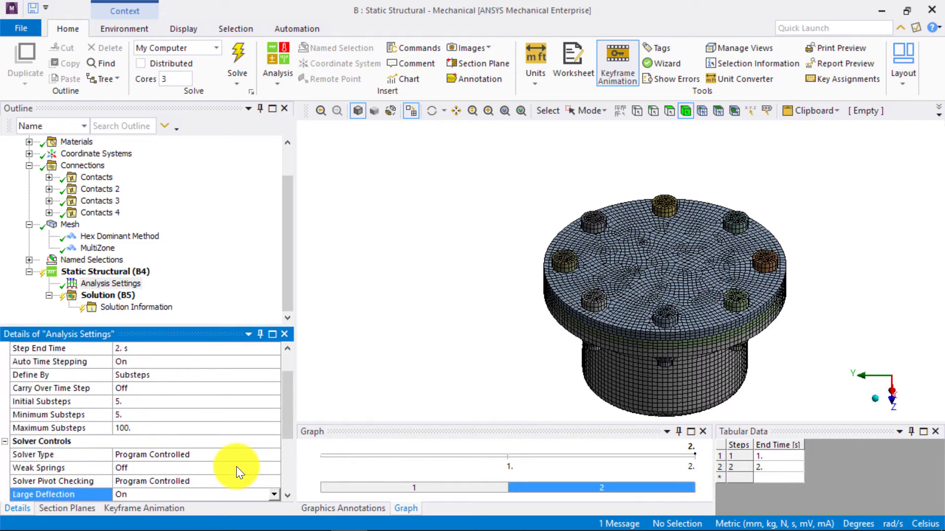
left_click(182, 28)
left_click(461, 76)
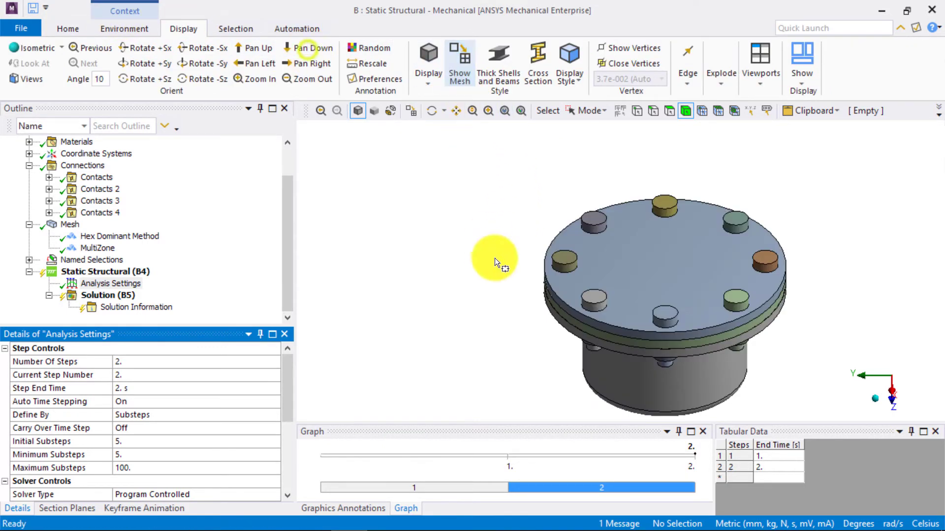
Step: Add a Fixed Support to the flat bottom face of the vessel, using single face selection
middle_click_drag(495, 258, 527, 199)
left_click(591, 114)
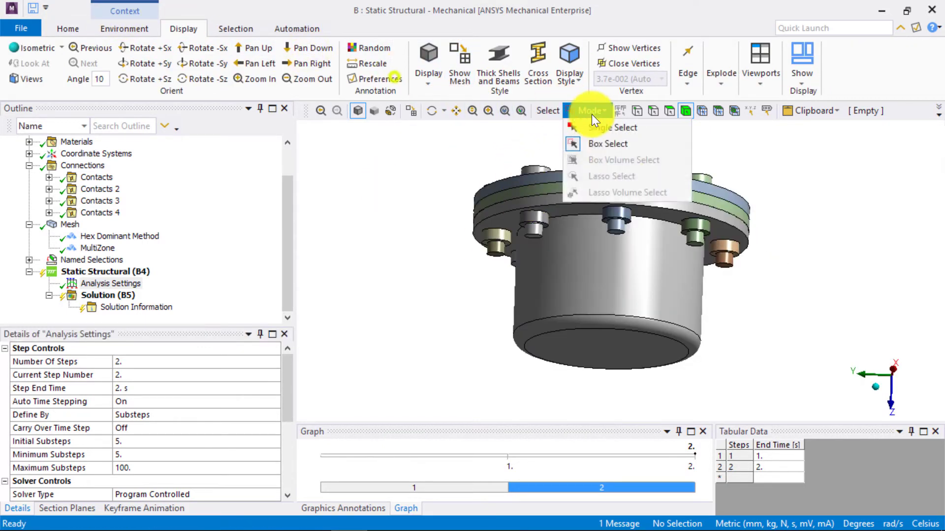
left_click(582, 128)
left_click(669, 110)
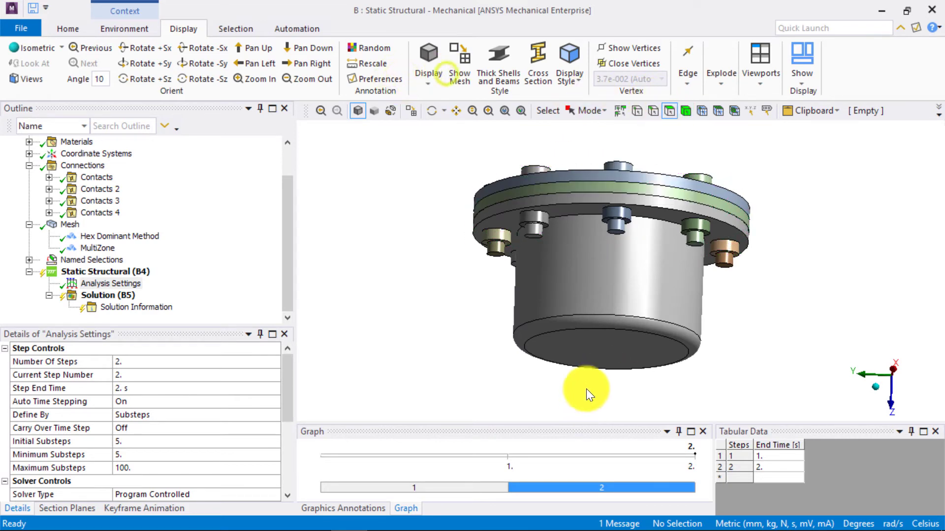
left_click(592, 349)
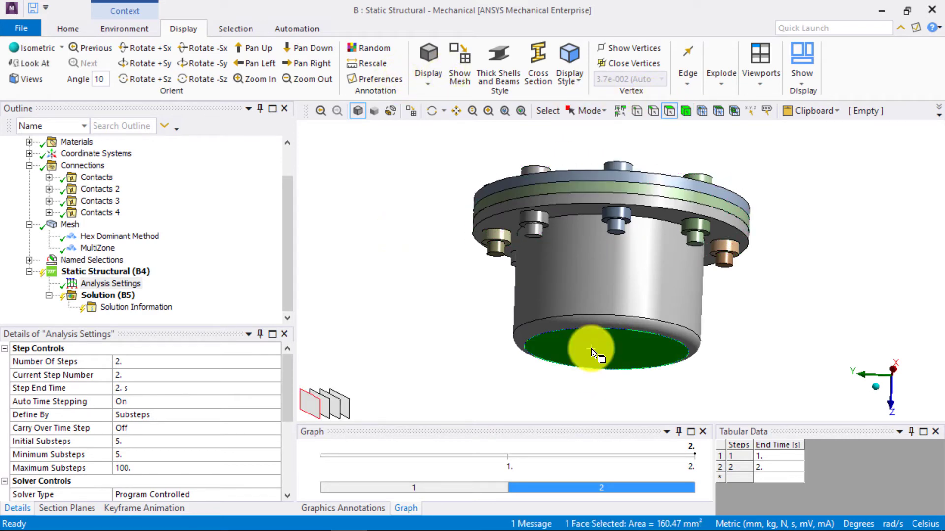
right_click(592, 349)
mouse_move(678, 22)
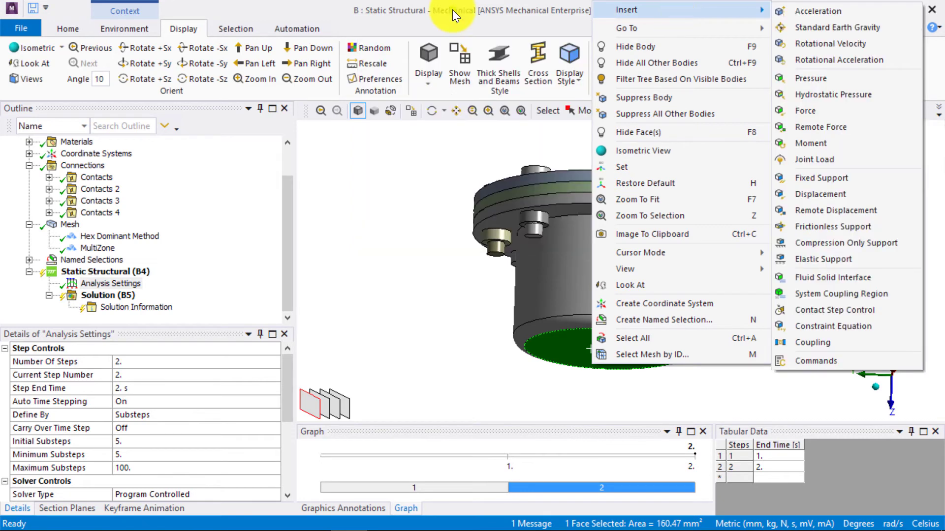
left_click(819, 179)
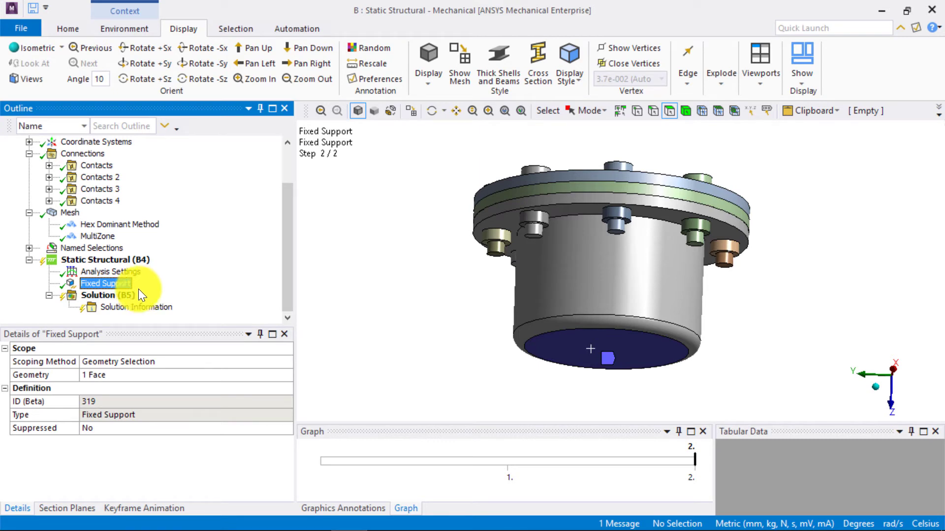
Step: Insert a Force load under the Static Structural (B4) analysis
left_click(100, 259)
right_click(134, 260)
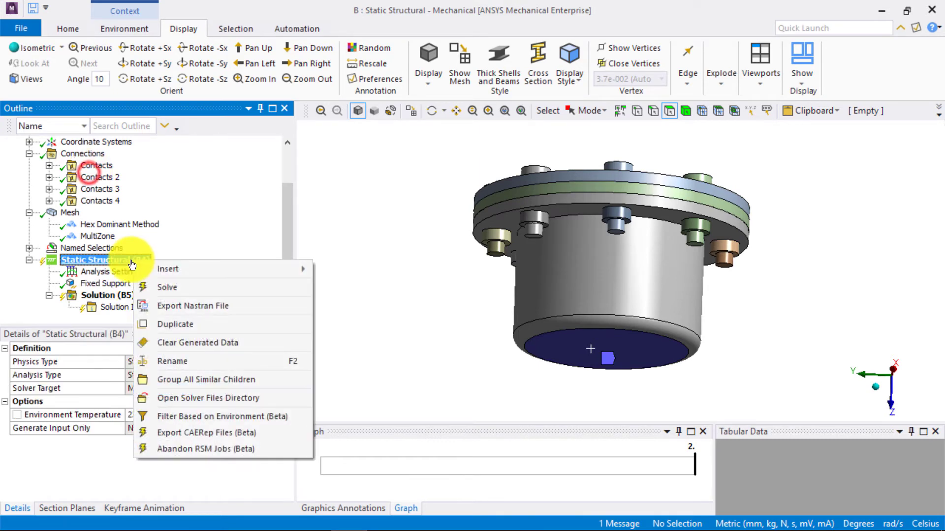
mouse_move(182, 270)
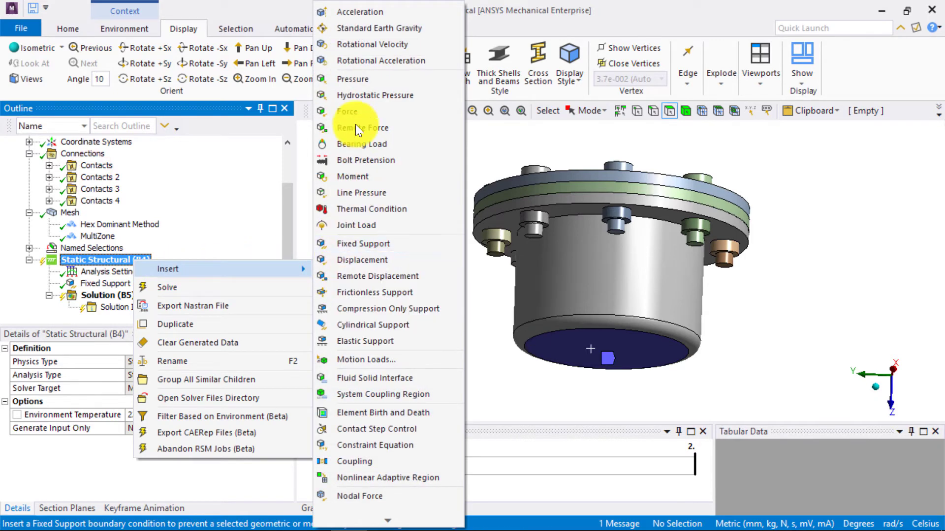
left_click(350, 111)
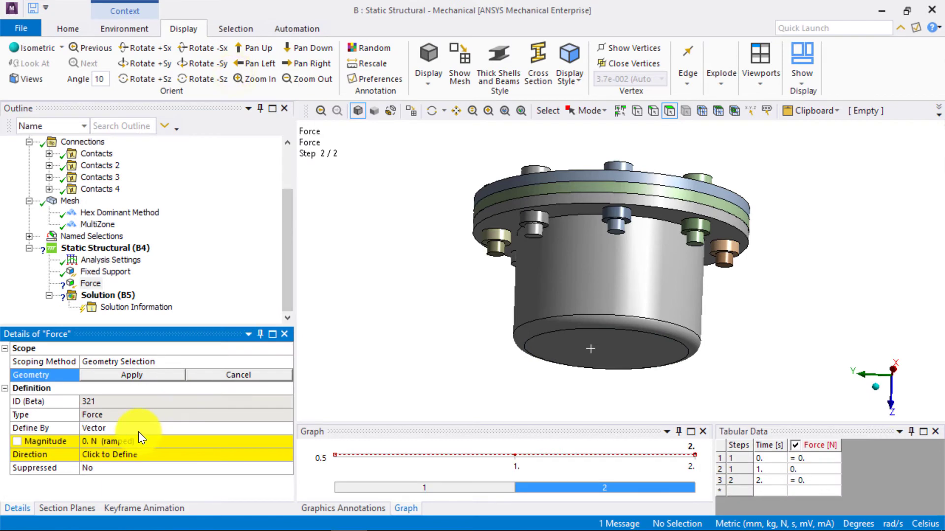
Step: Hide the vessel body and scope the force to the exposed underside face of the cover plate
left_click(586, 277)
right_click(586, 277)
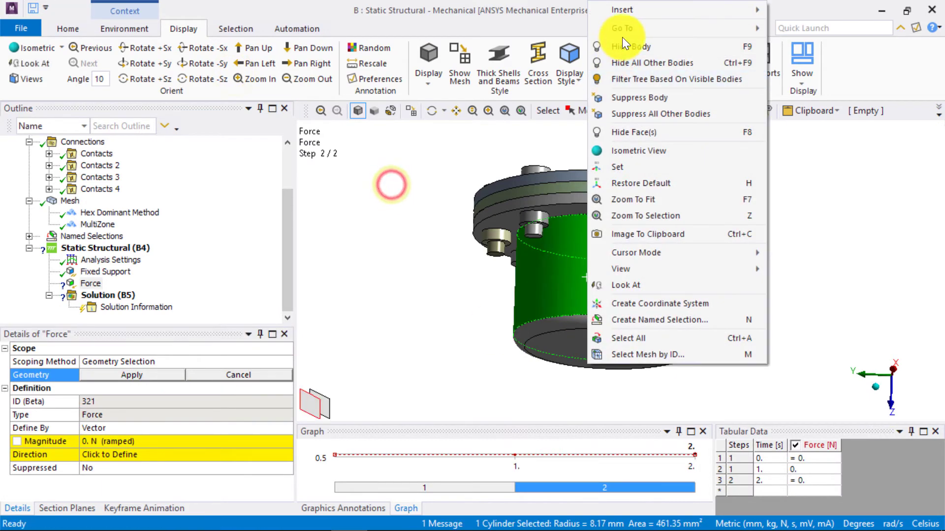
left_click(621, 151)
middle_click_drag(619, 163, 397, 156)
left_click(594, 233)
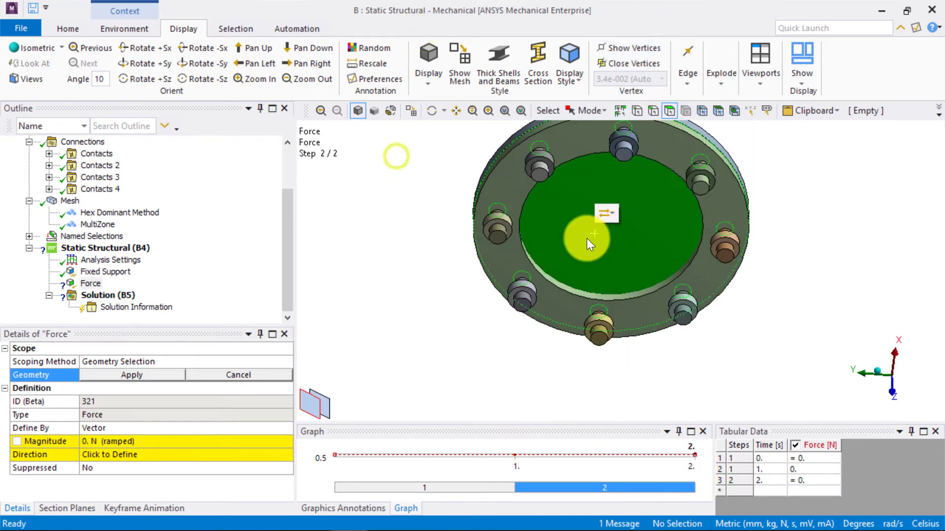
left_click(159, 374)
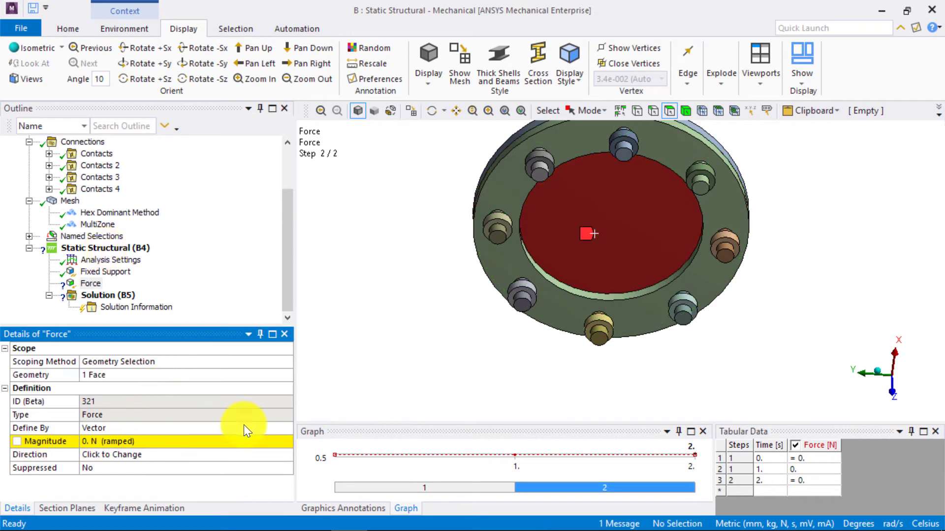
Step: Define the force by Components and set its Z component at time 2 s, load step 2, to -100 N
left_click(288, 429)
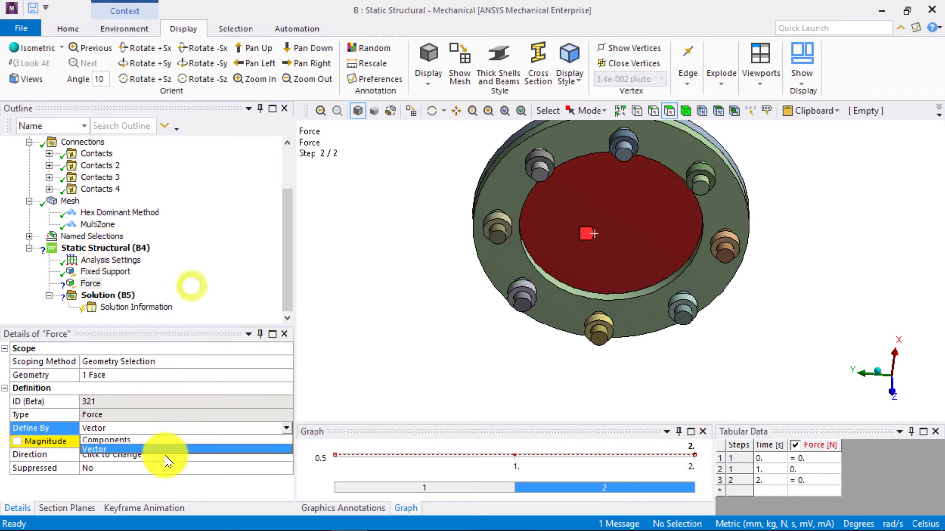
left_click(143, 440)
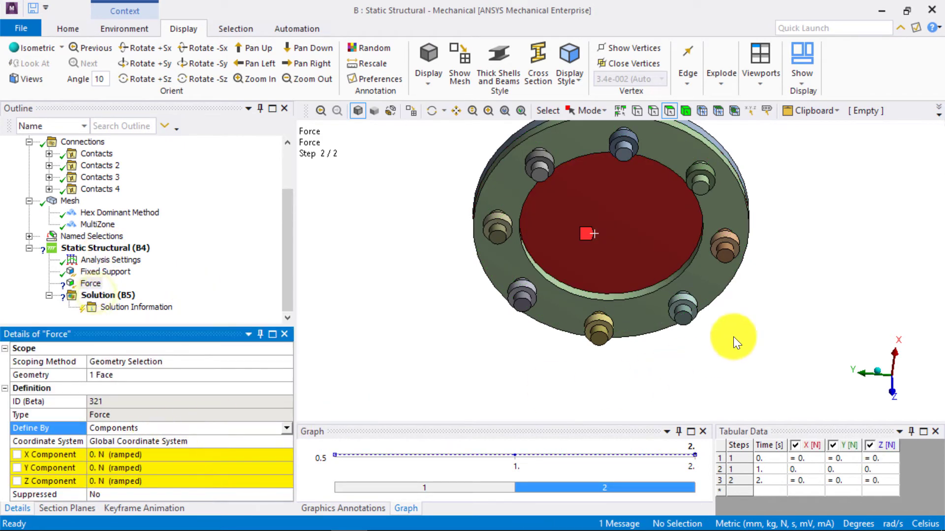
middle_click_drag(730, 338, 717, 324)
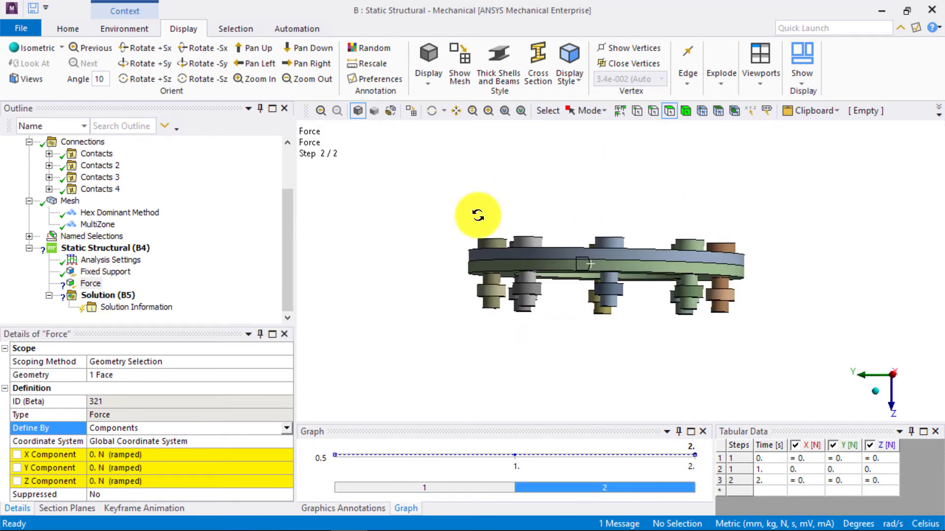
left_click(897, 378)
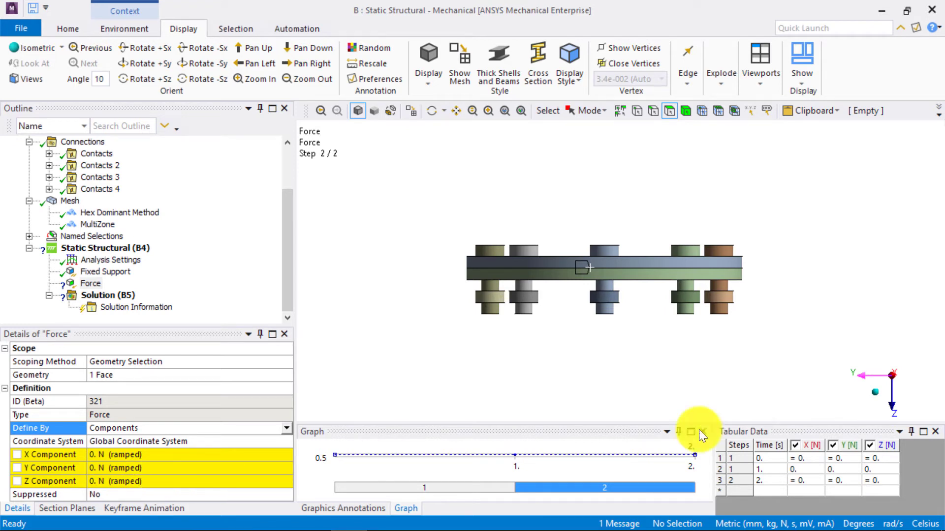
left_click(881, 481)
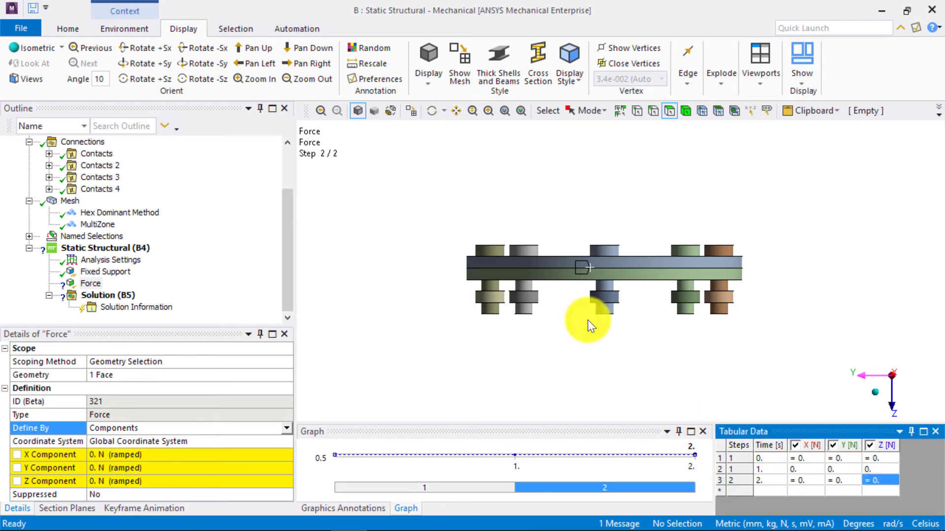
type("-100")
key("Return")
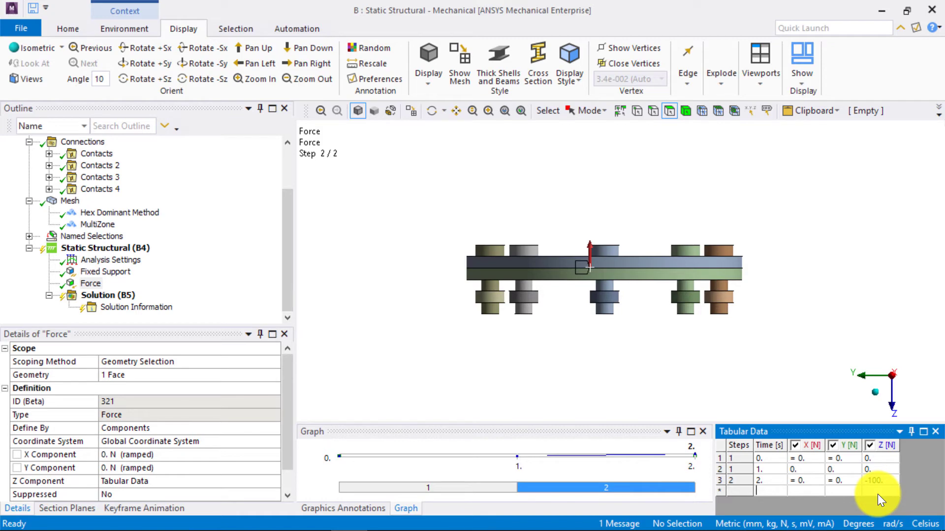
Step: Deactivate the force for load step 1 and show all bodies again
right_click(755, 469)
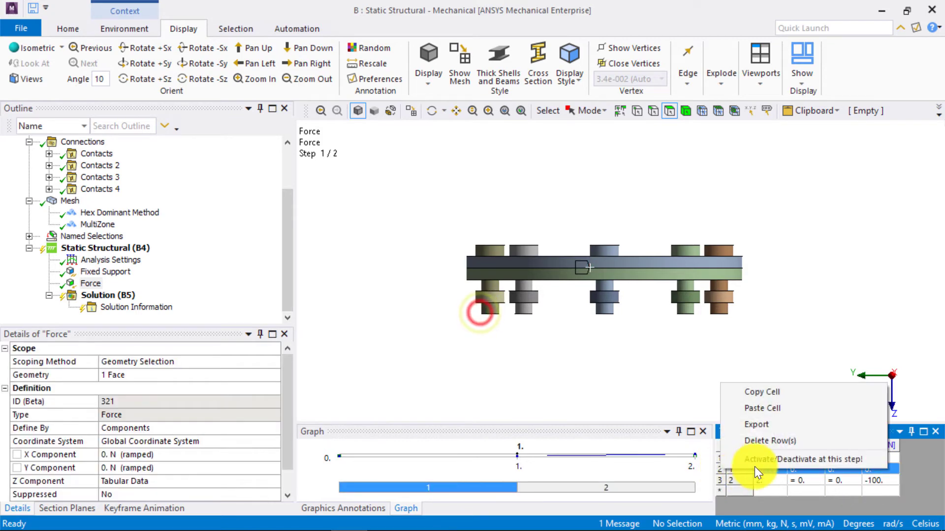
left_click(776, 461)
right_click(432, 237)
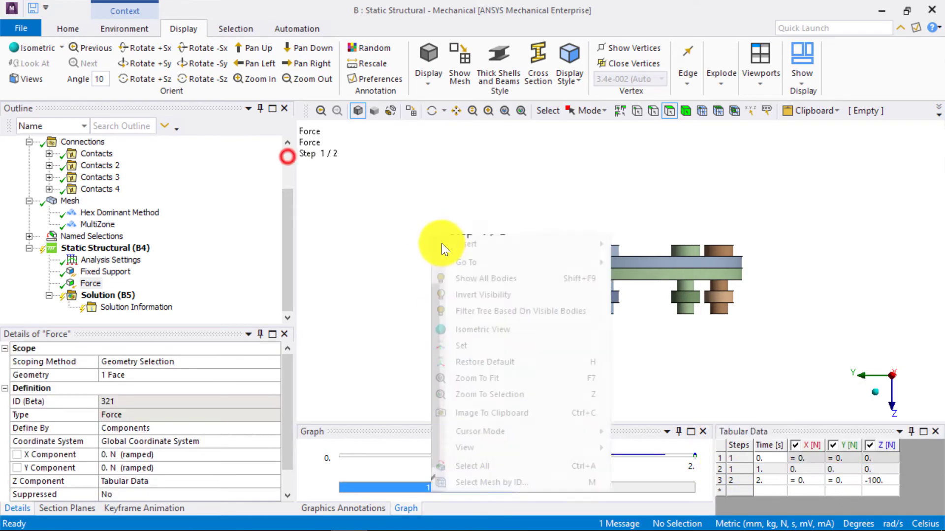
left_click(461, 278)
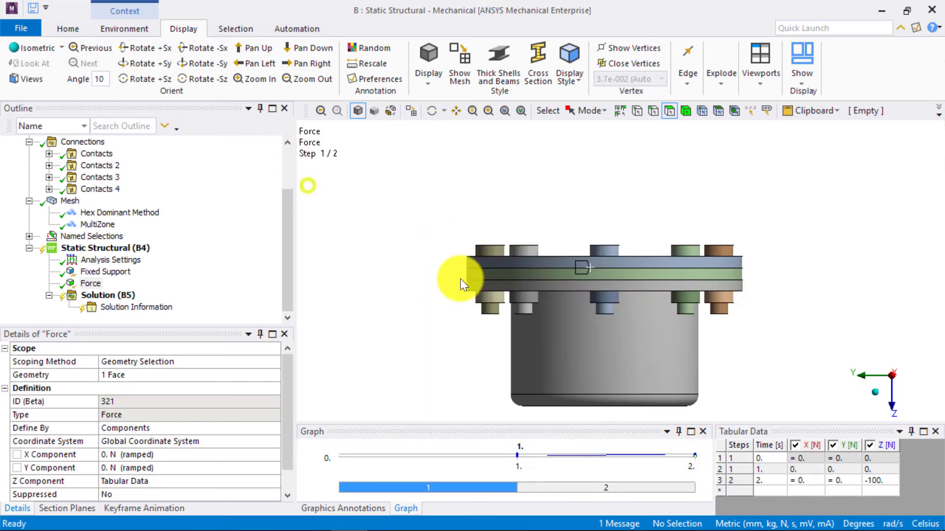
left_click(433, 300)
Step: Create a coordinate system located from the gasket's upper and lower outer circular edges
left_click_drag(288, 256, 190, 138)
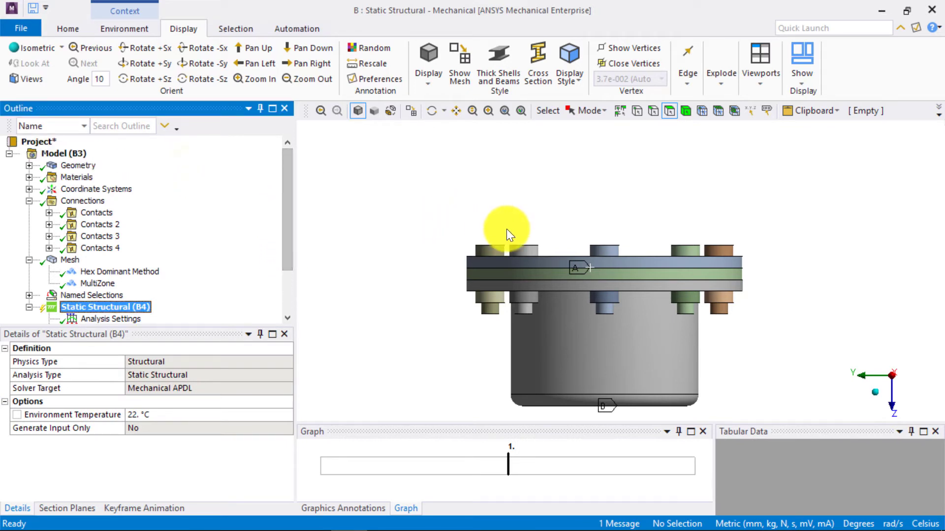
middle_click_drag(507, 229, 490, 238)
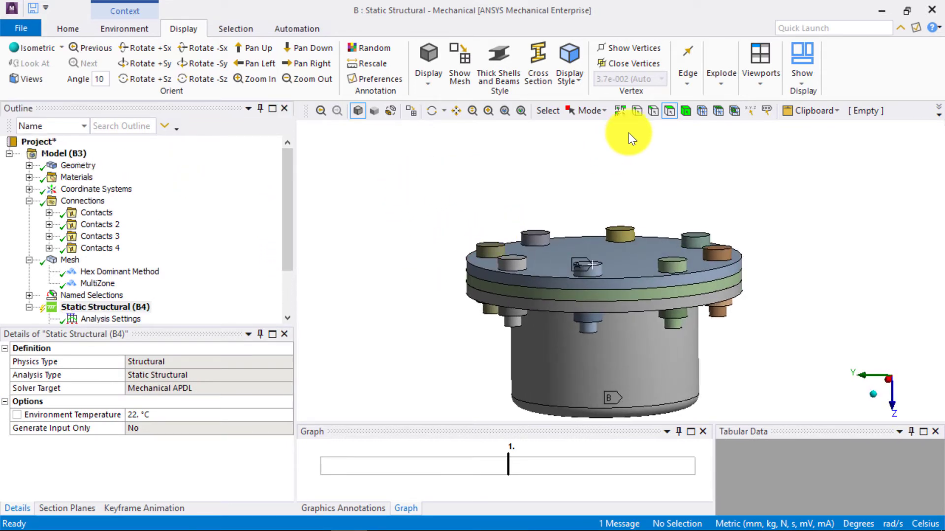
left_click(653, 111)
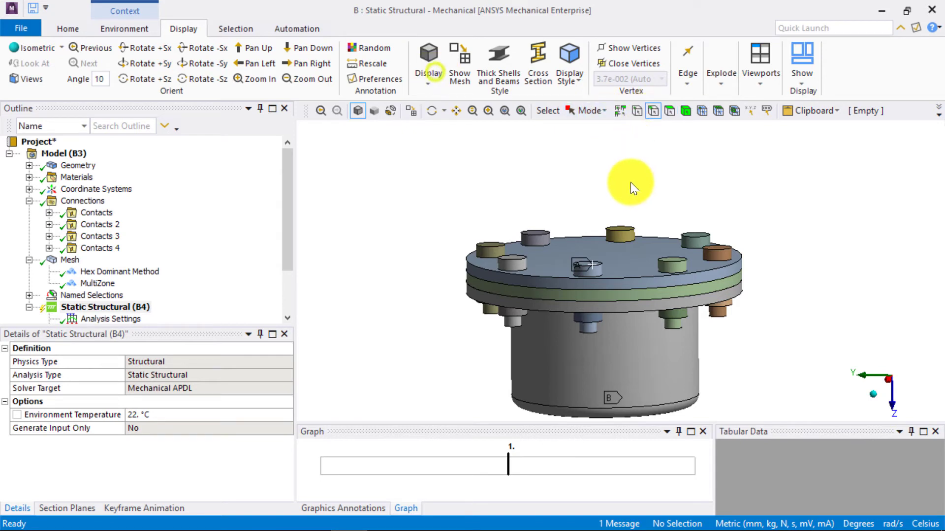
left_click(611, 291)
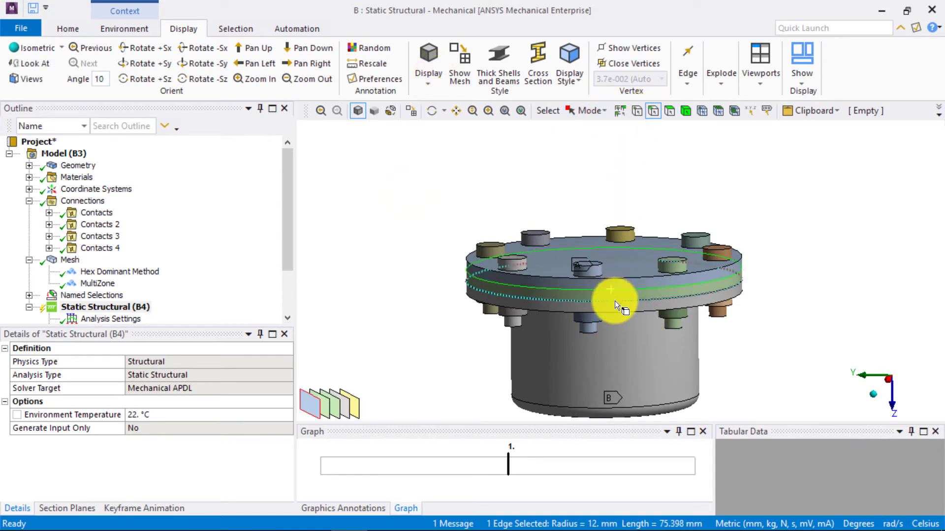
left_click(615, 301, "ctrl")
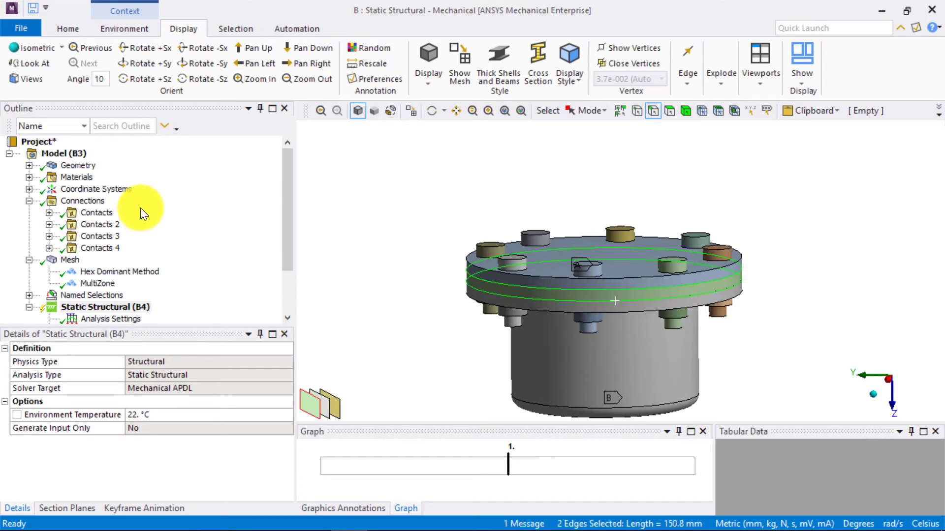
right_click(109, 190)
mouse_move(144, 202)
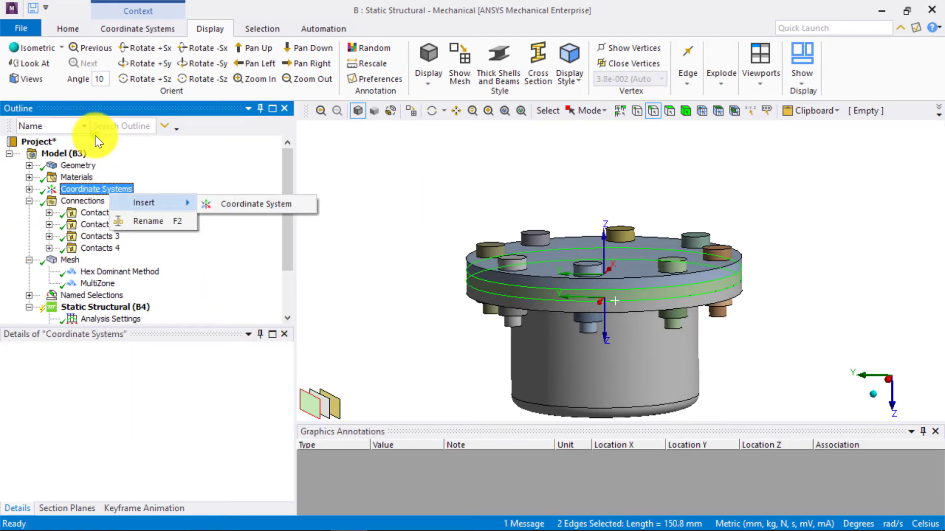
left_click(282, 206)
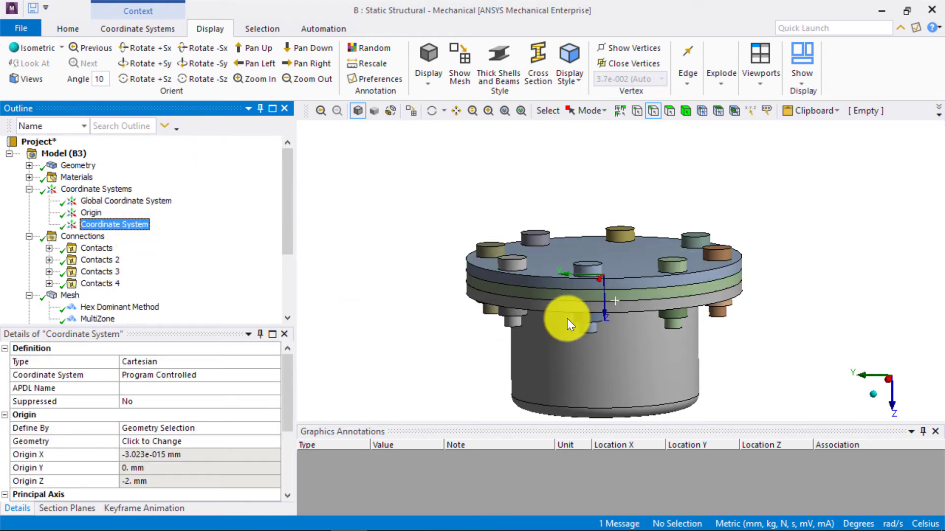
left_click(887, 383)
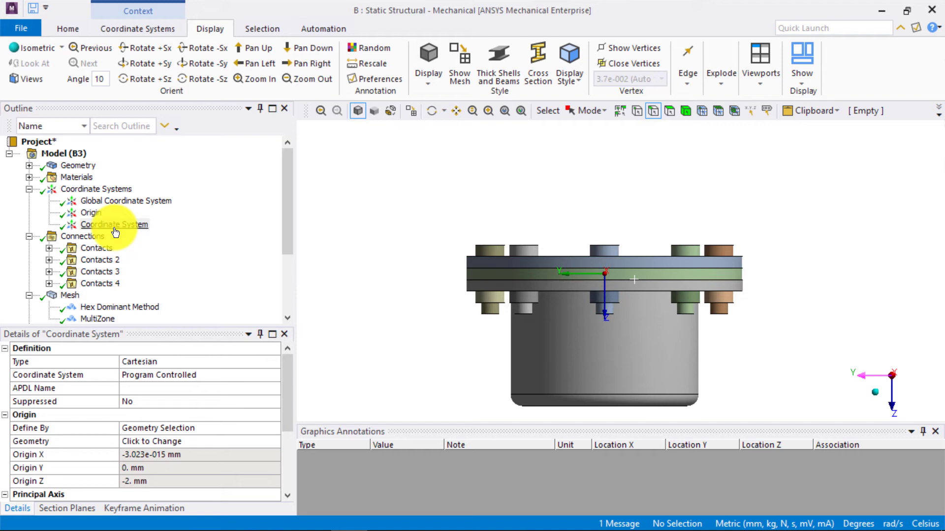
Step: Insert a Bolt Pretension load under the Static Structural (B4) analysis
left_click_drag(287, 243, 278, 316)
left_click(123, 250)
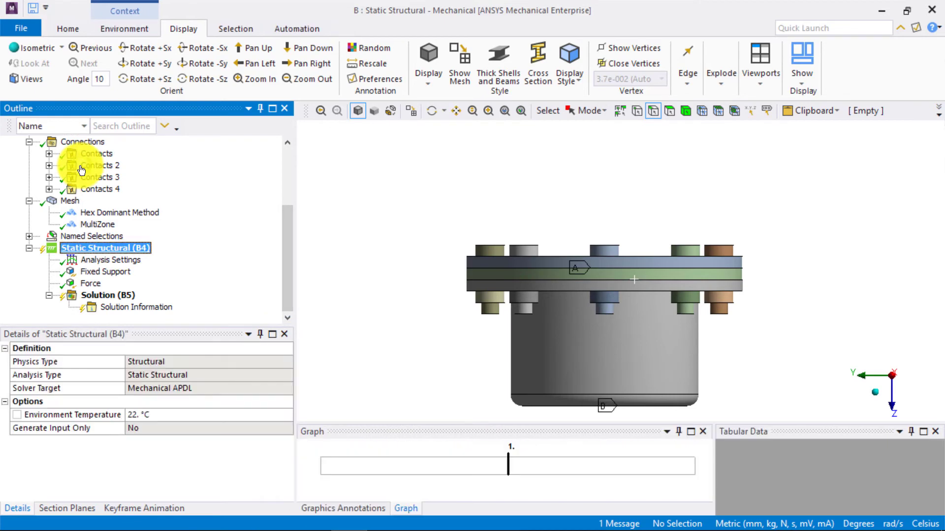
right_click(122, 250)
mouse_move(171, 253)
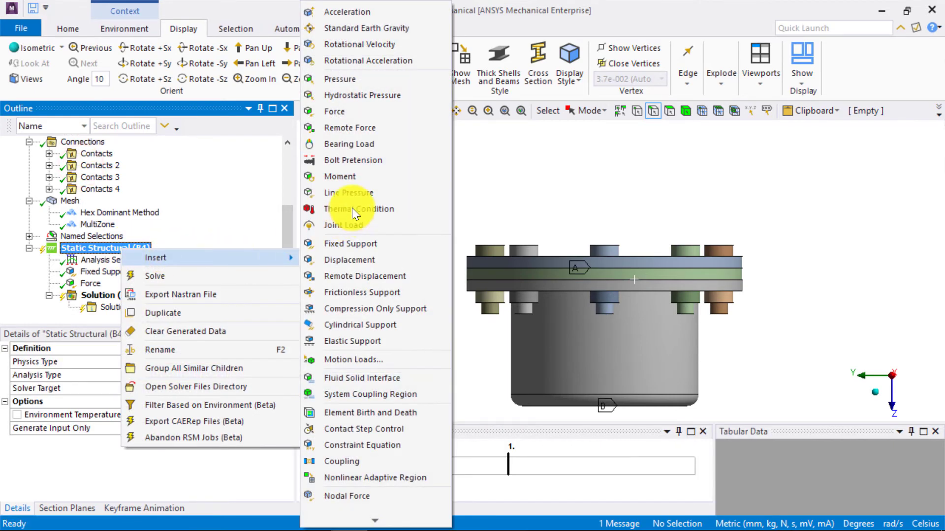
left_click(369, 158)
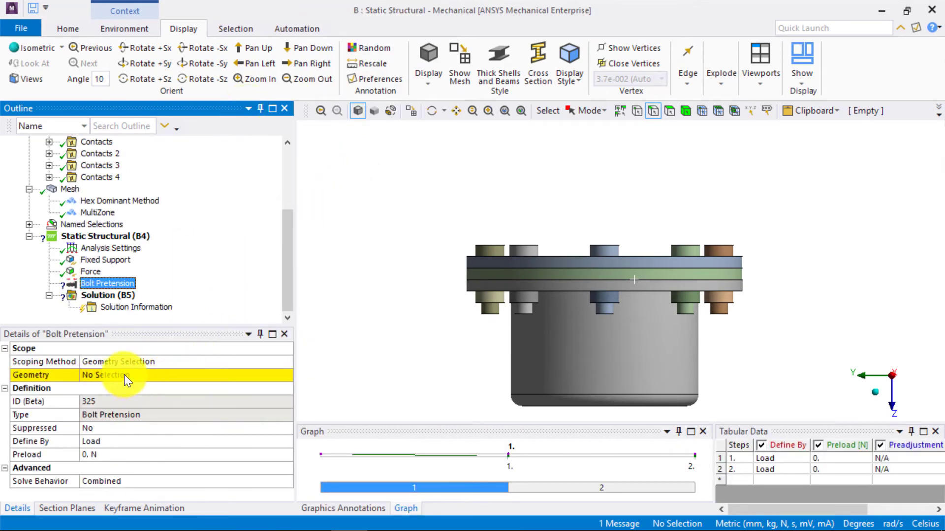
Step: Scope the bolt pretension to the front middle bolt body and assign it the custom Coordinate System at the gasket
left_click(123, 375)
left_click(686, 110)
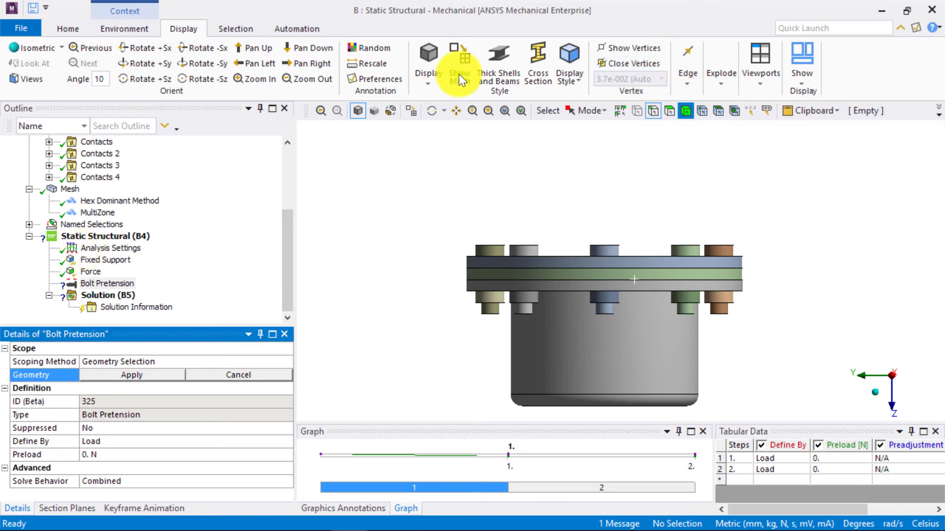
left_click(606, 308)
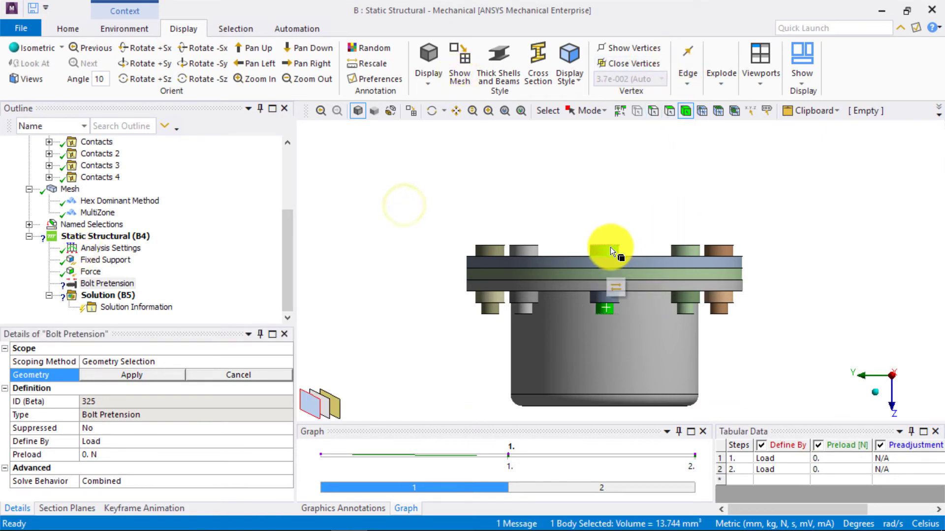
left_click(143, 375)
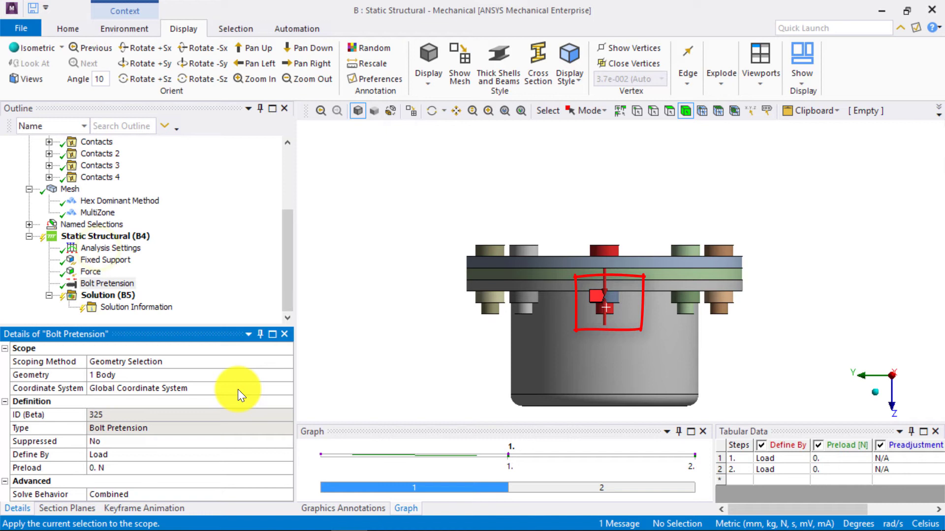
left_click(288, 389)
left_click(230, 421)
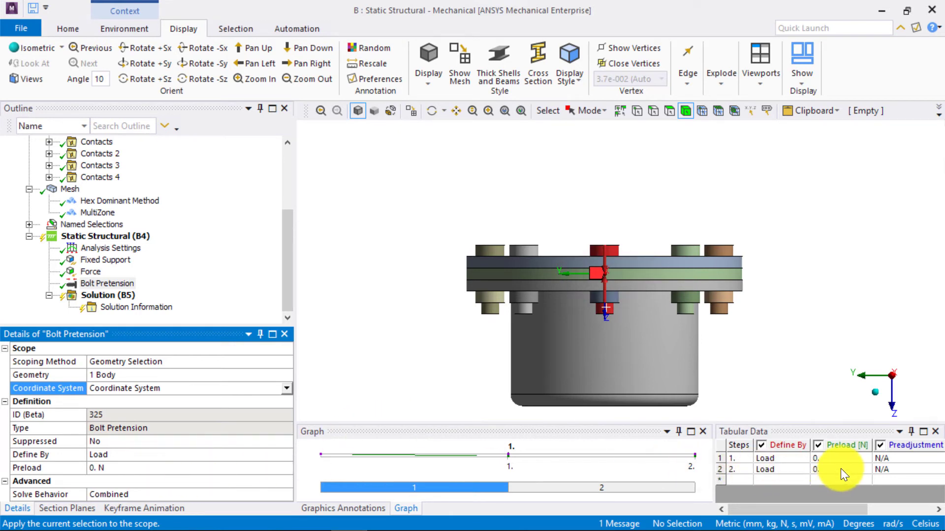
Step: Set the bolt preload to 100 N for load step 1 and define load step 2 as Lock
left_click(838, 453)
type("100")
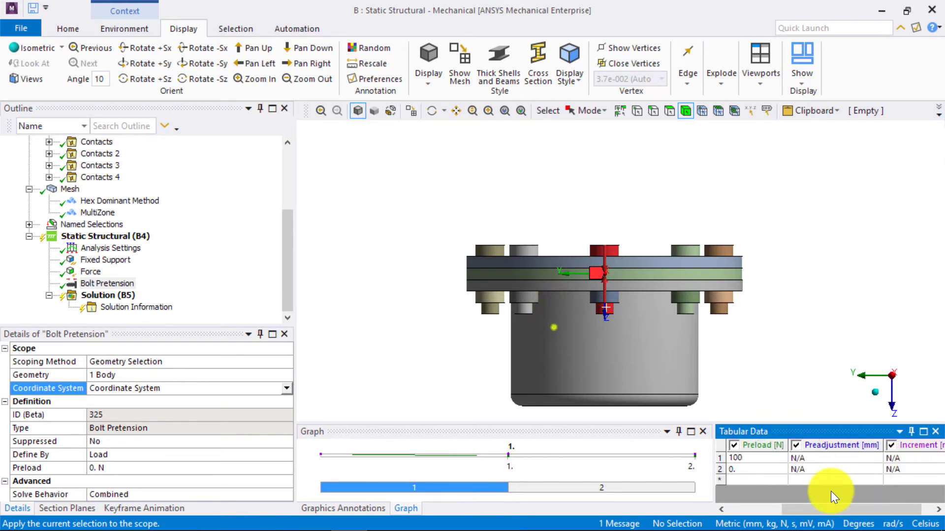
left_click_drag(826, 506, 776, 514)
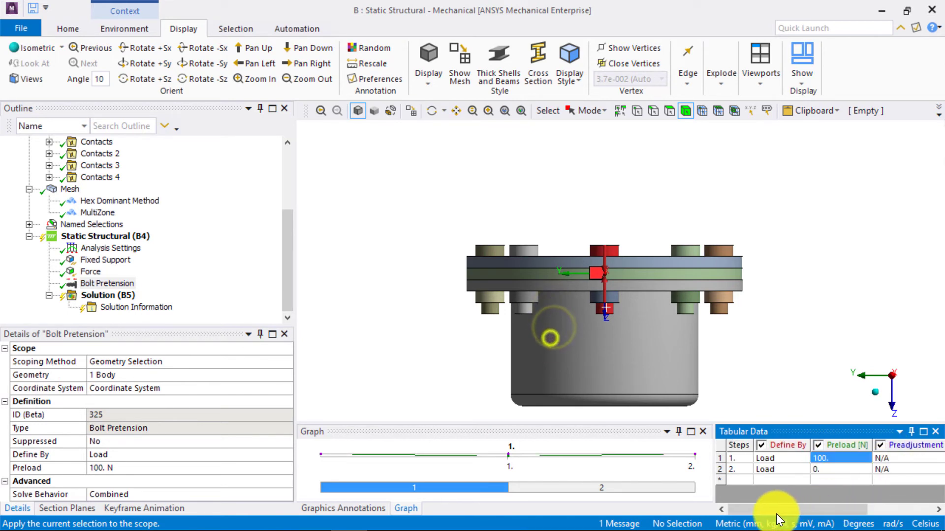
left_click(801, 470)
left_click(802, 470)
left_click(779, 472)
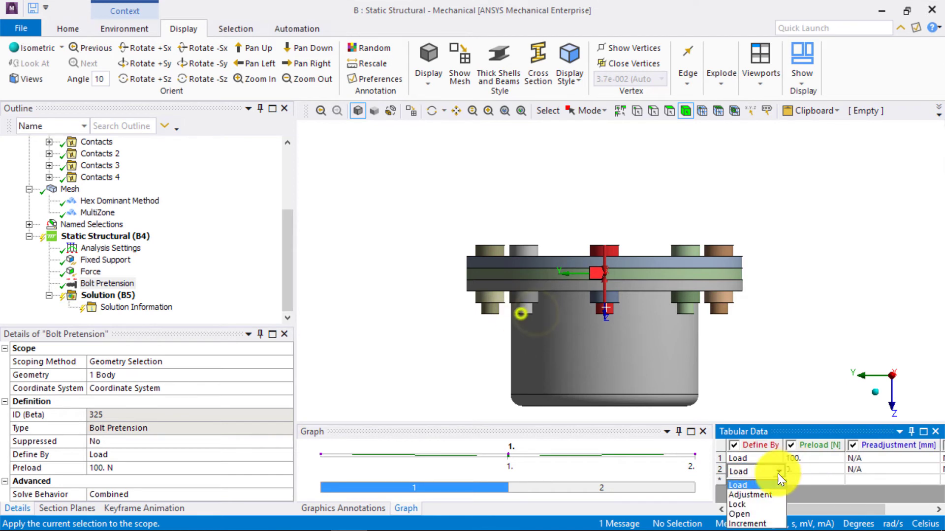
left_click(751, 504)
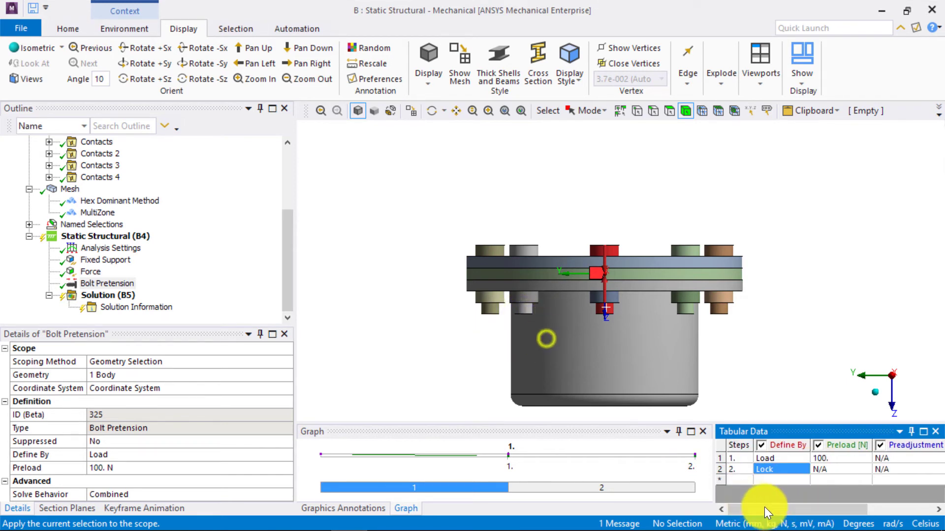
left_click(561, 468)
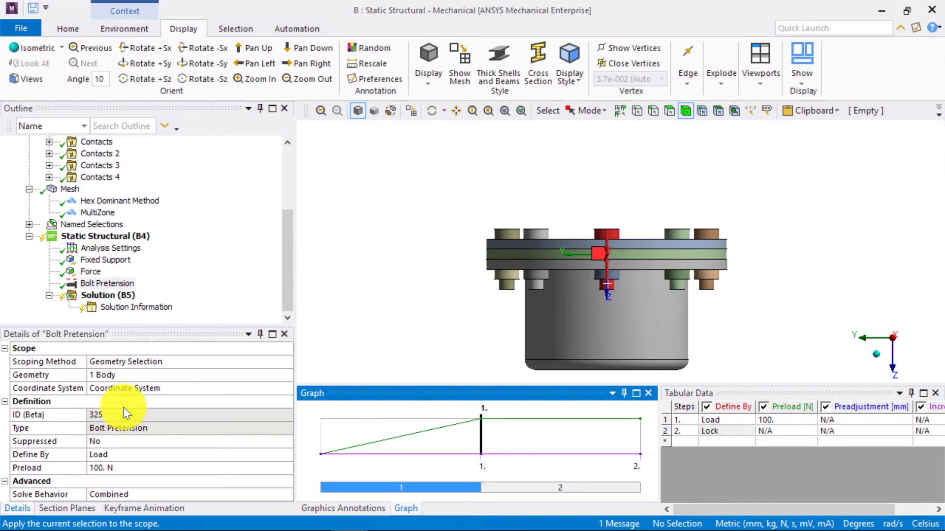
Step: Copy the bolt pretension to every body in the Bolts named selection with the Object Generator, and check the generated loads
left_click(102, 285)
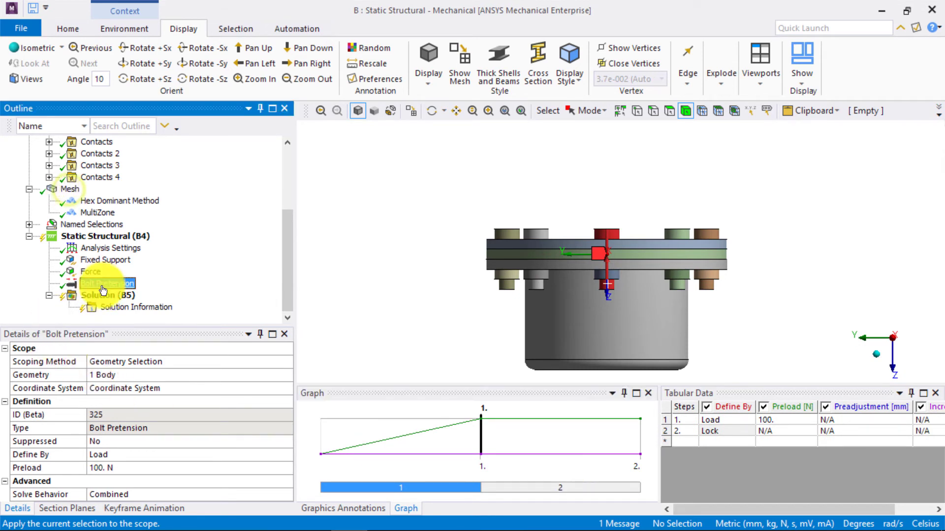
left_click(282, 27)
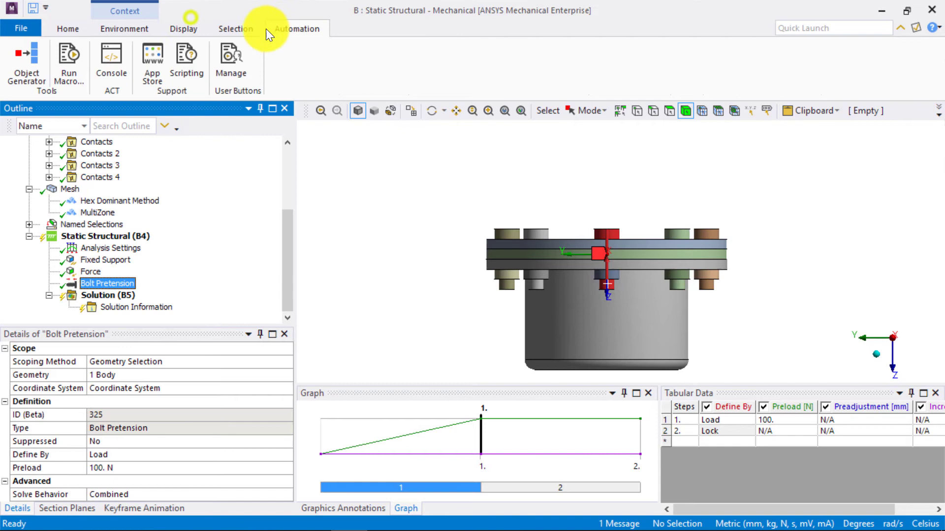
left_click(31, 56)
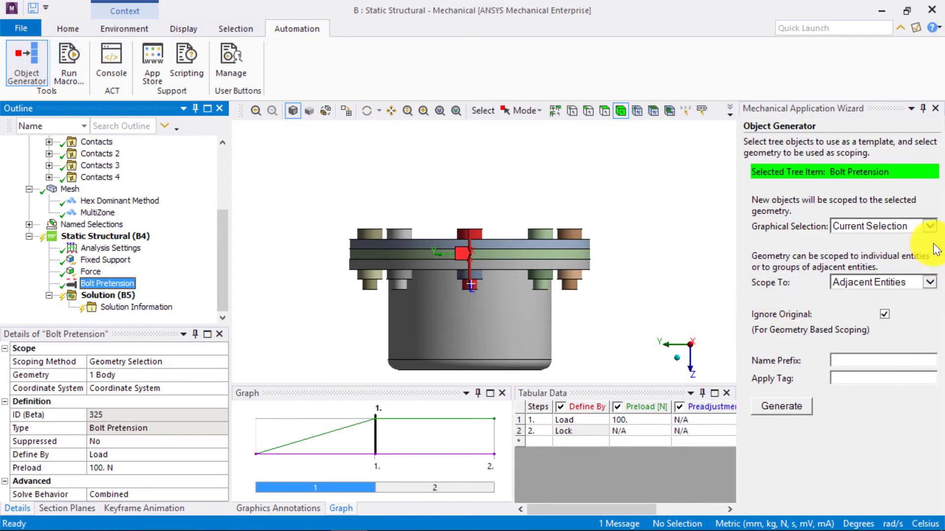
left_click(930, 226)
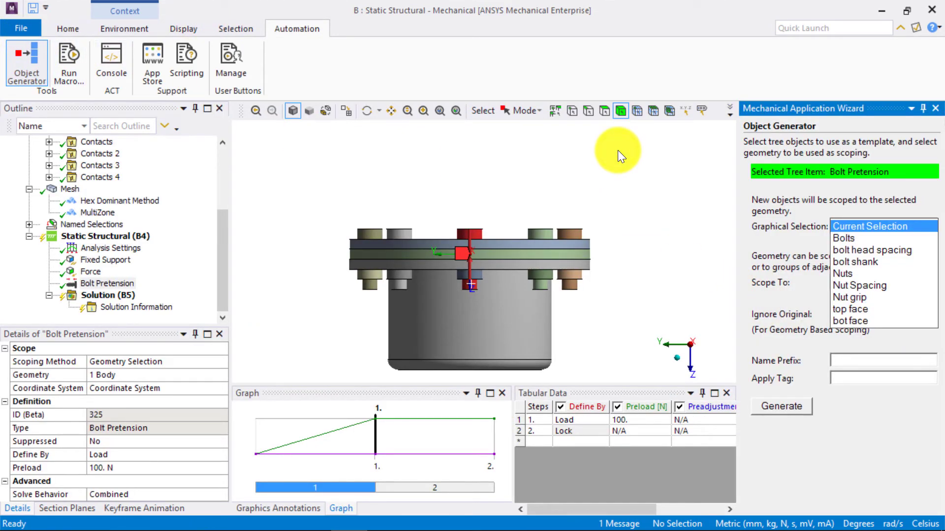
left_click(852, 239)
left_click(781, 406)
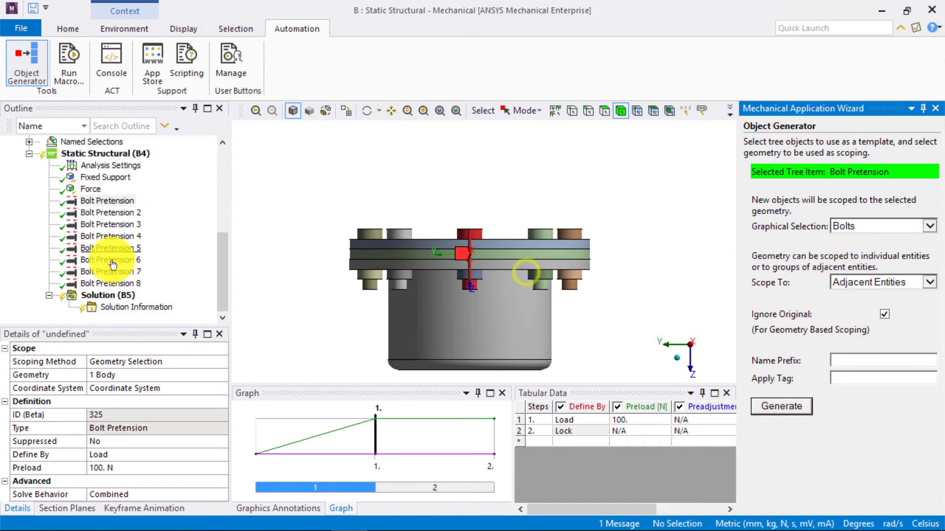
left_click(935, 109)
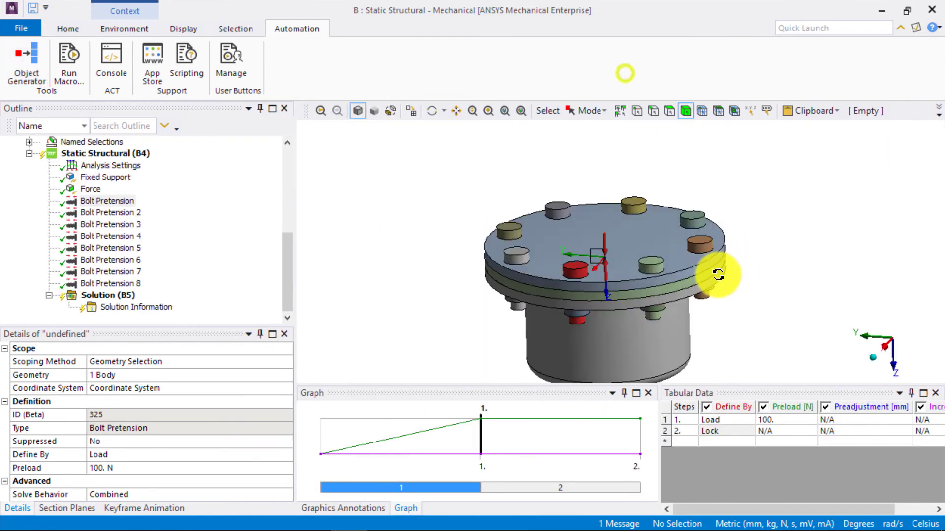
left_click(113, 216)
left_click(116, 236)
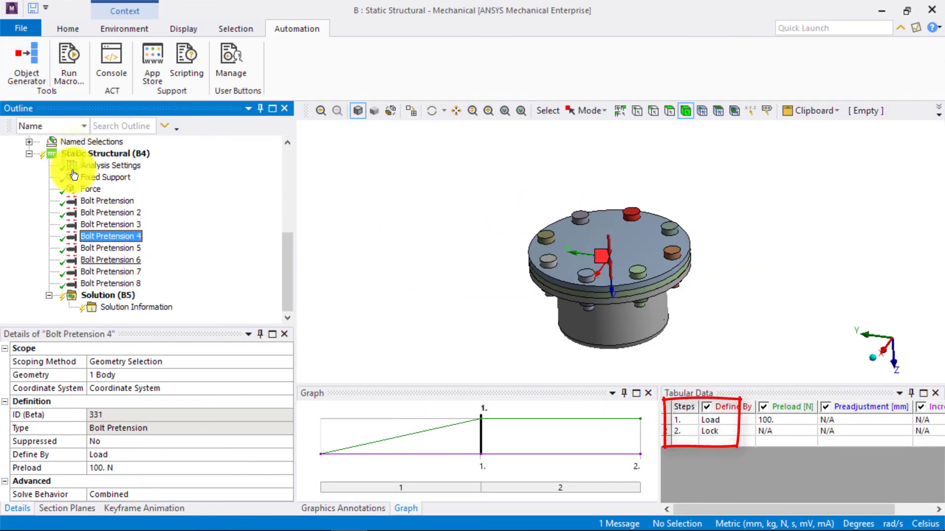
left_click(116, 284)
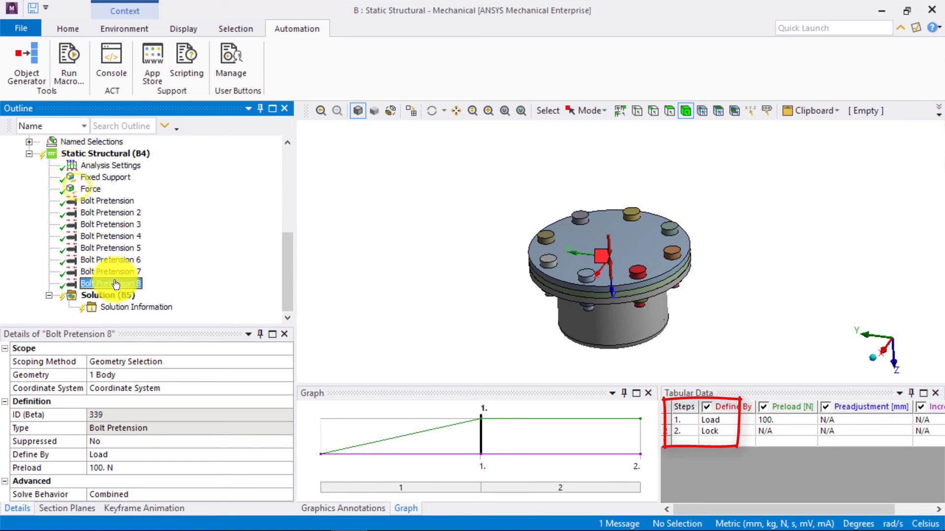
left_click(881, 350)
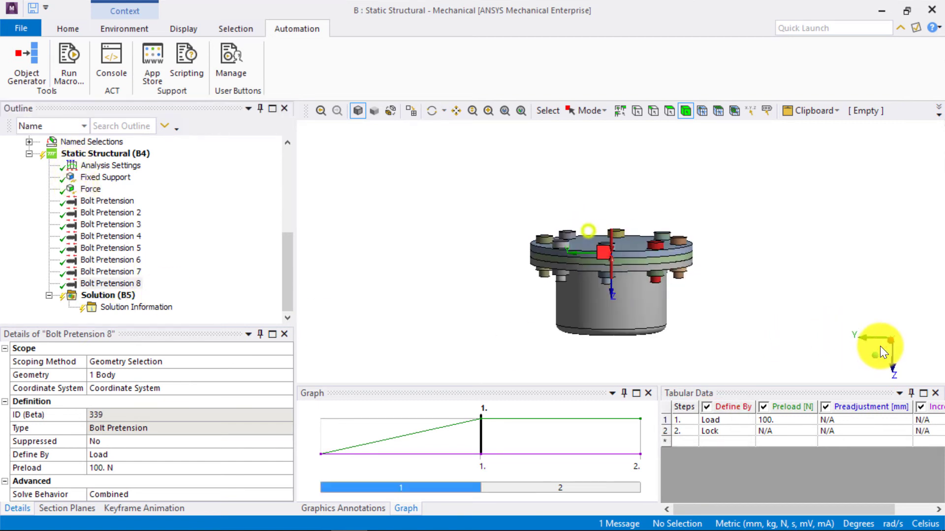
Step: Solve the static structural analysis from Solution (B5)
left_click(116, 296)
right_click(135, 297)
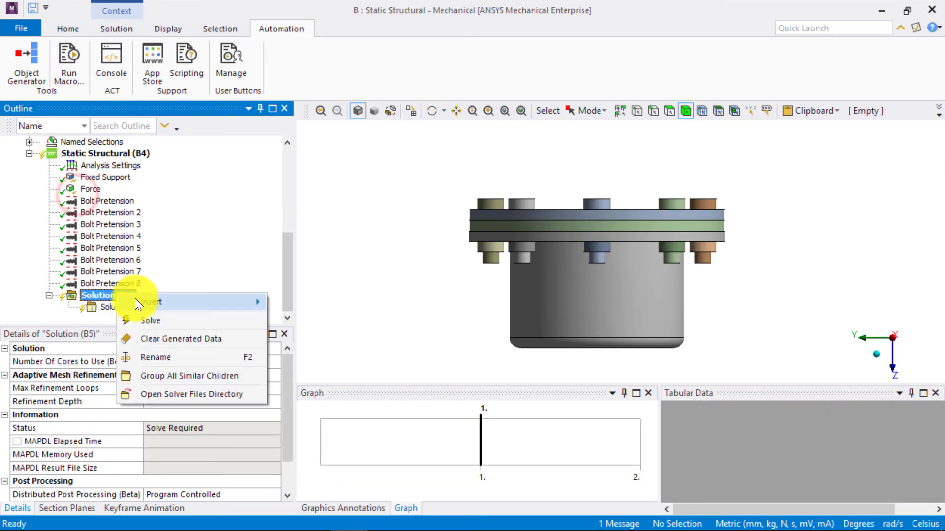
left_click(161, 323)
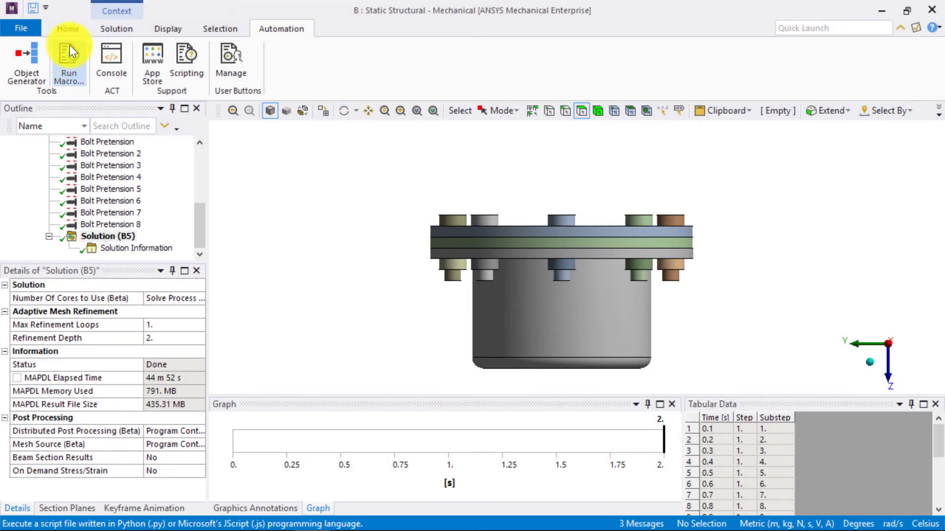
Step: Add a Total Deformation result to Solution (B5) and evaluate all results
right_click(120, 238)
mouse_move(160, 246)
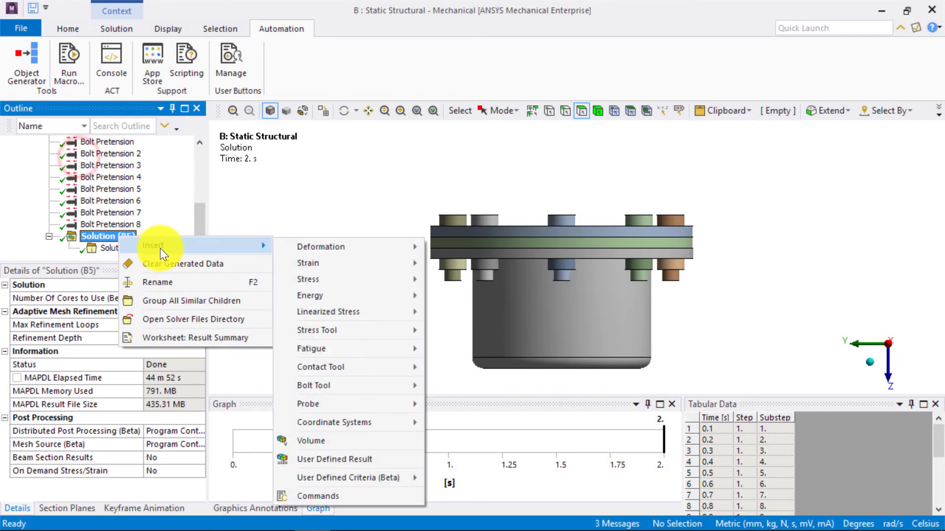
mouse_move(329, 247)
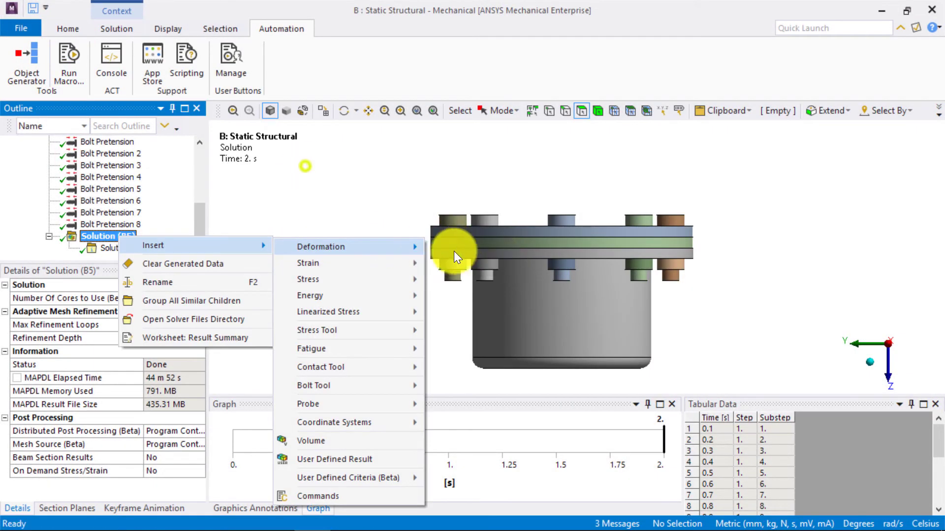
left_click(454, 249)
right_click(147, 259)
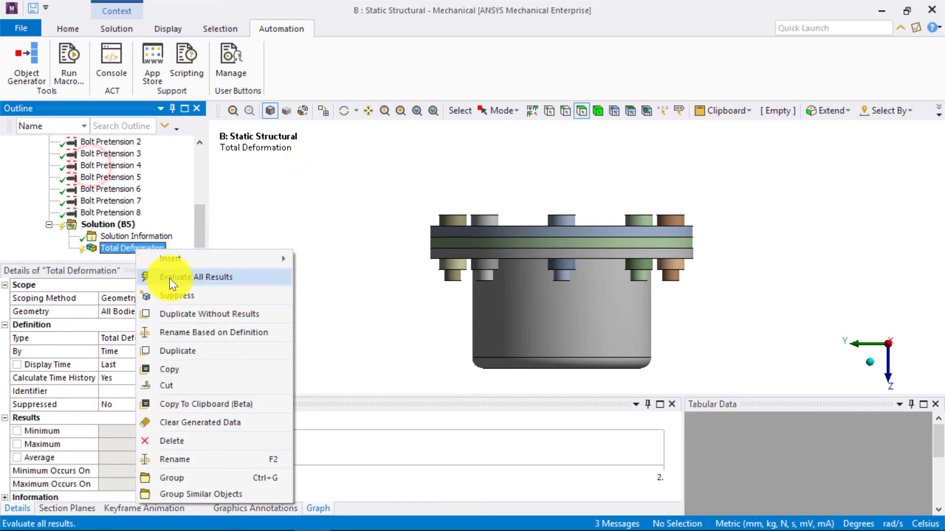
left_click(169, 277)
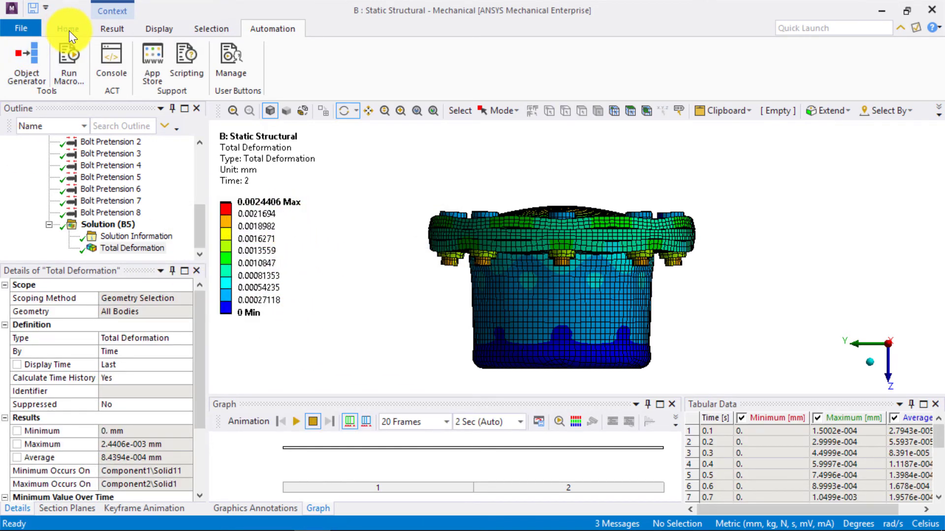
Step: Display the total deformation at 1.0 (True Scale) and view the flange from above at an angle
left_click(120, 29)
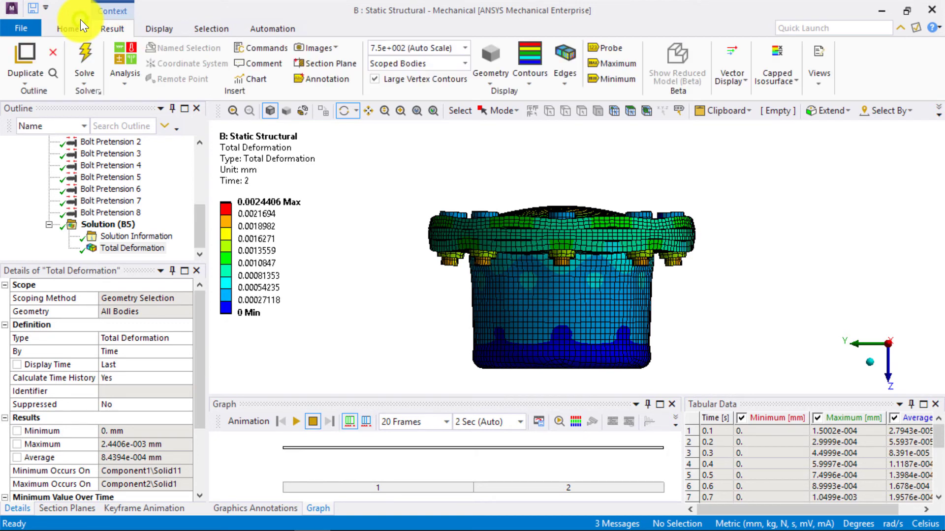
left_click(465, 49)
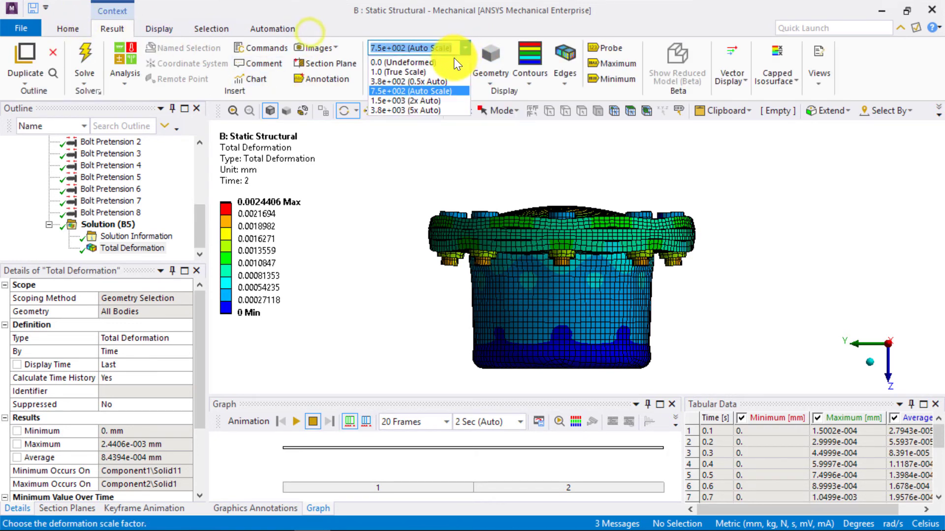
left_click(439, 71)
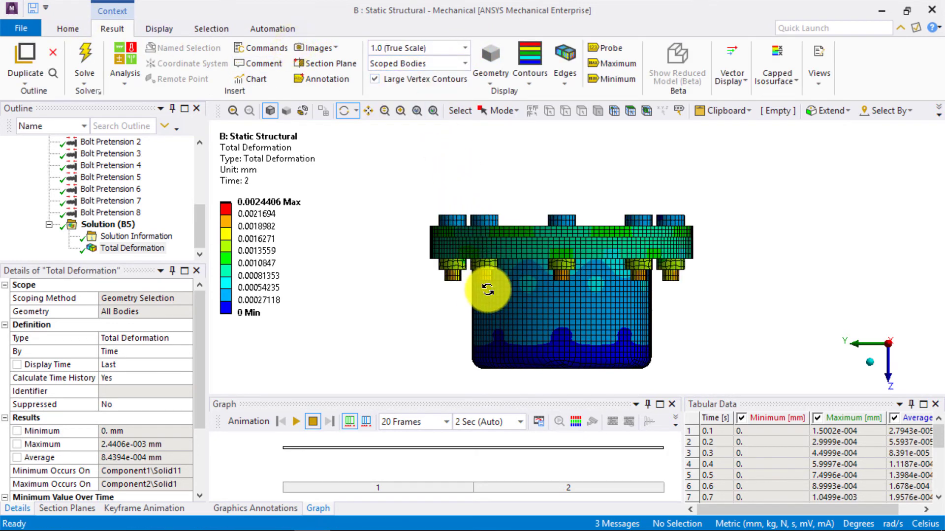
left_click_drag(355, 190, 508, 302)
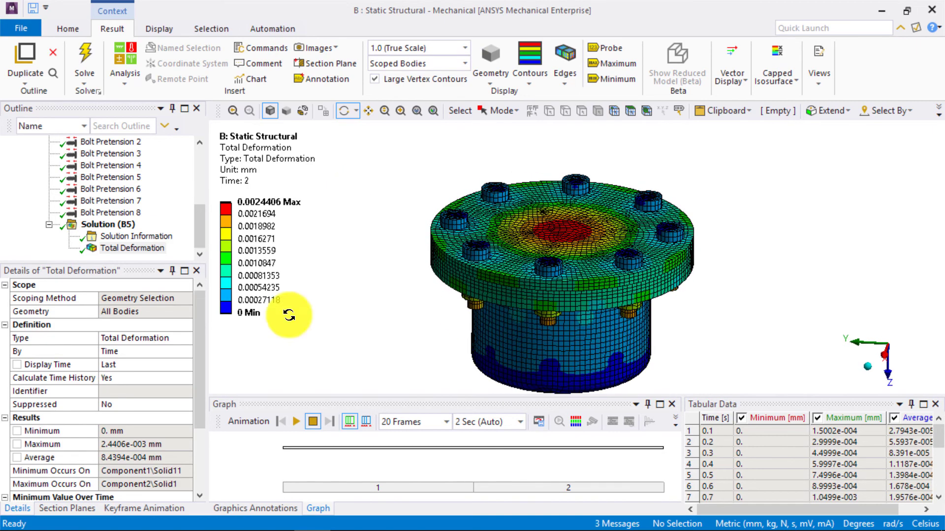
Step: Add a Contact Tool to Solution (B5) and exclude all the Bonded contacts between Component11 and Component12 from it
left_click(116, 224)
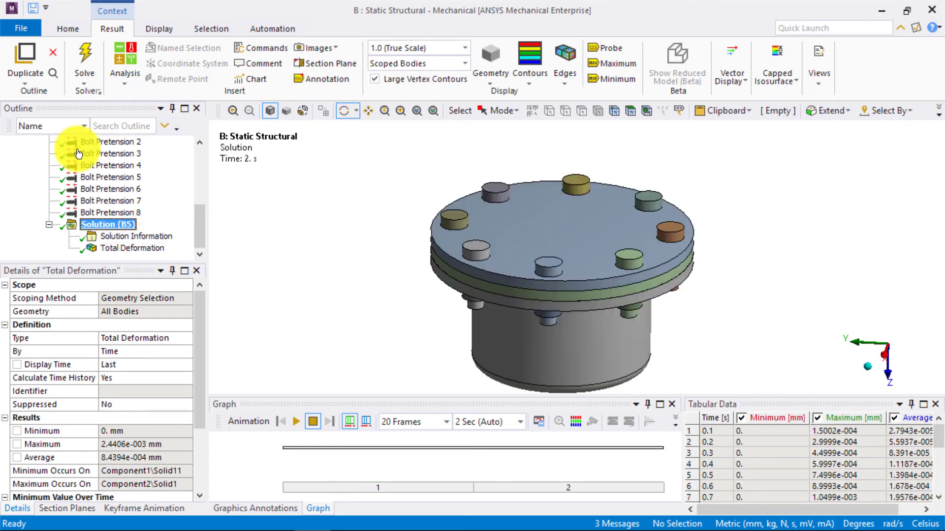
right_click(131, 225)
mouse_move(147, 232)
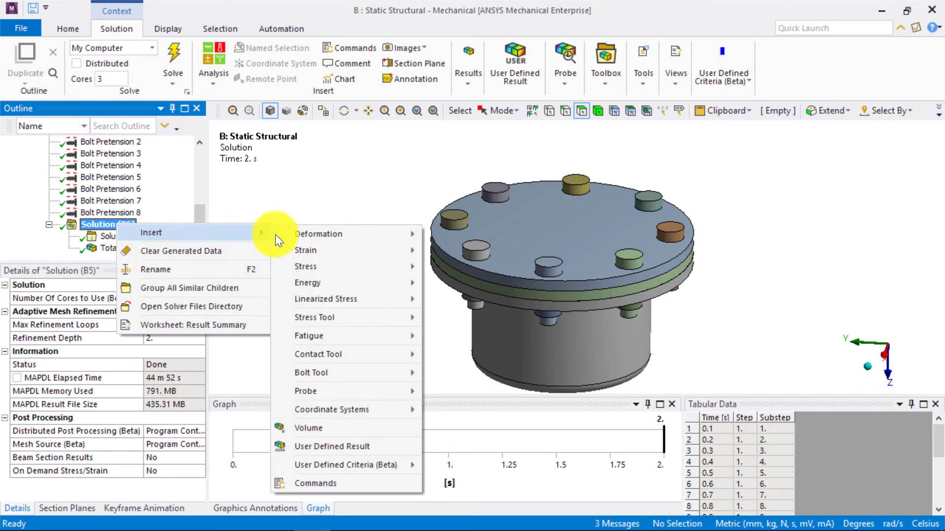
mouse_move(333, 354)
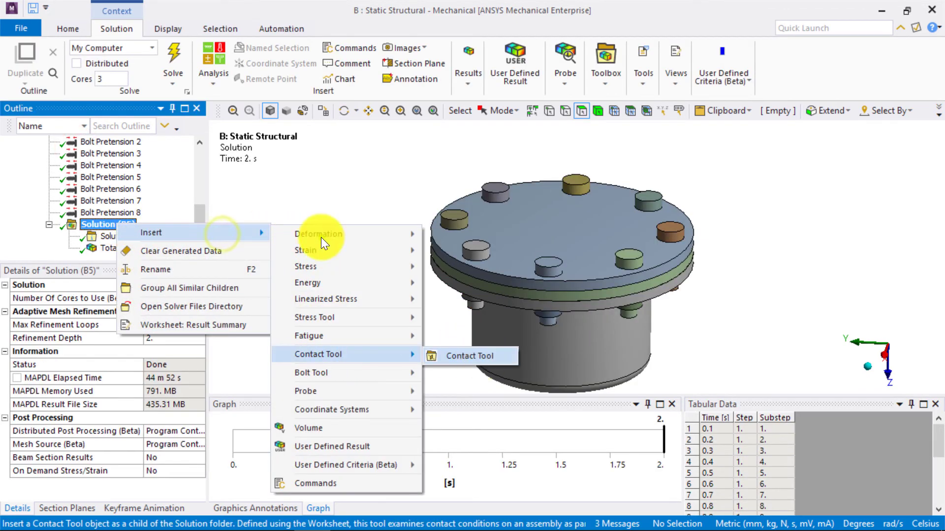
left_click(481, 356)
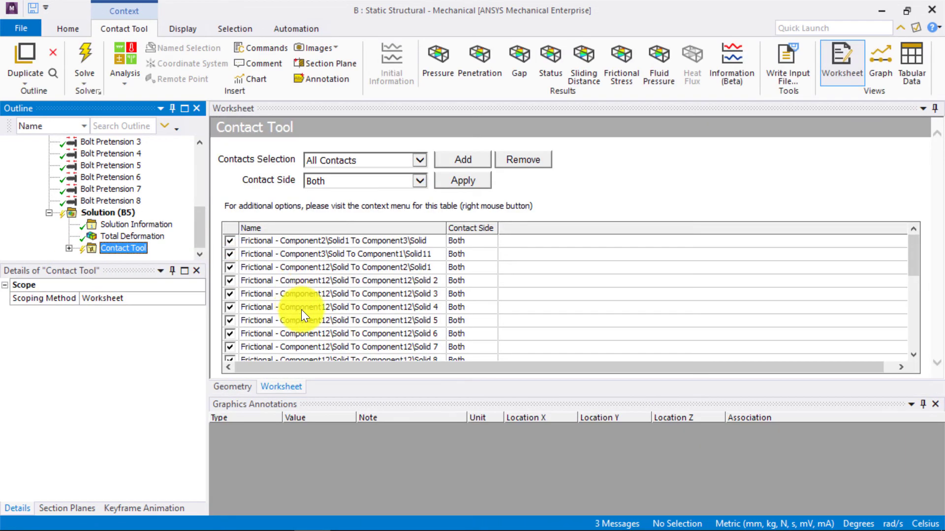
scroll(302, 312, "down", 5)
left_click_drag(230, 353, 228, 273)
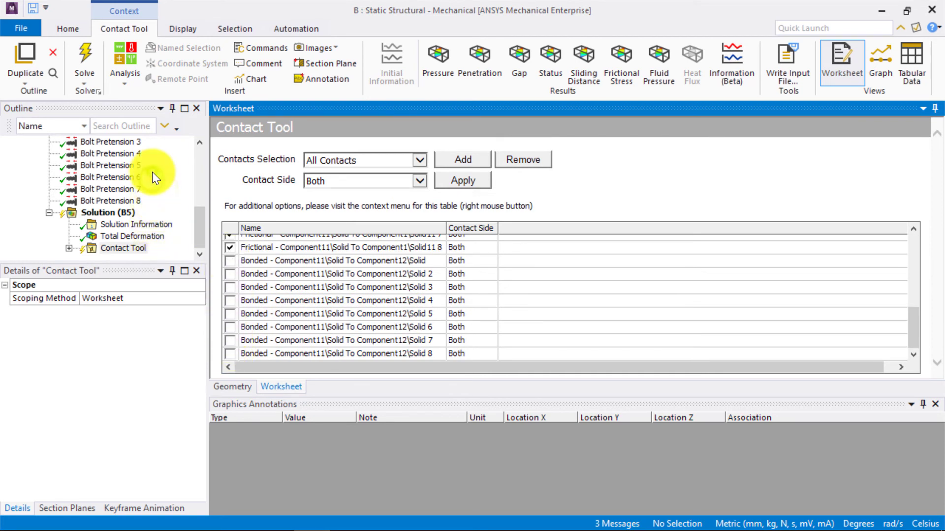
Step: Add a Gap result to the Contact Tool and evaluate all results
left_click(69, 248)
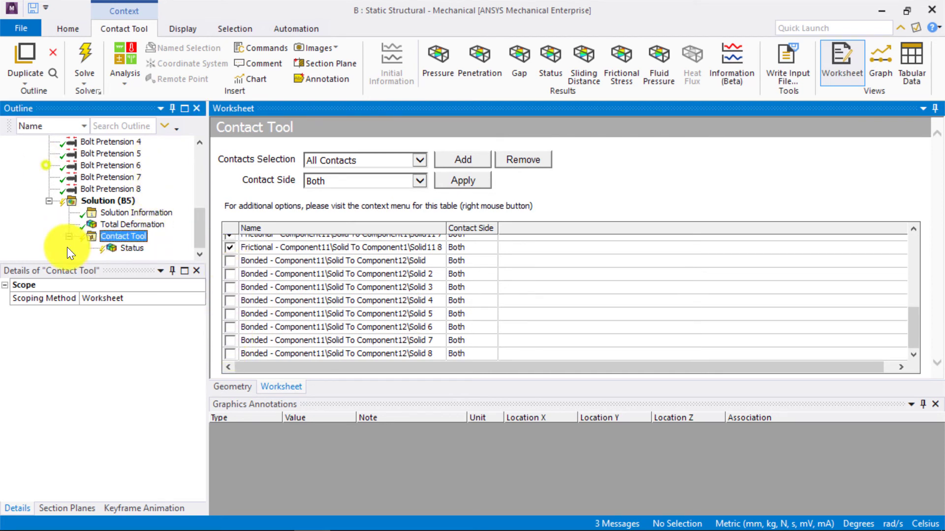
right_click(131, 235)
mouse_move(179, 243)
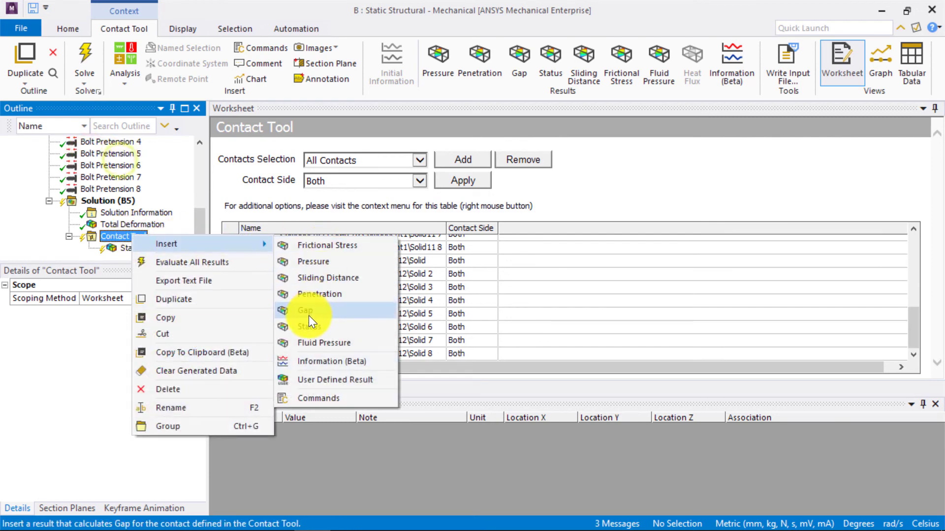
left_click(207, 207)
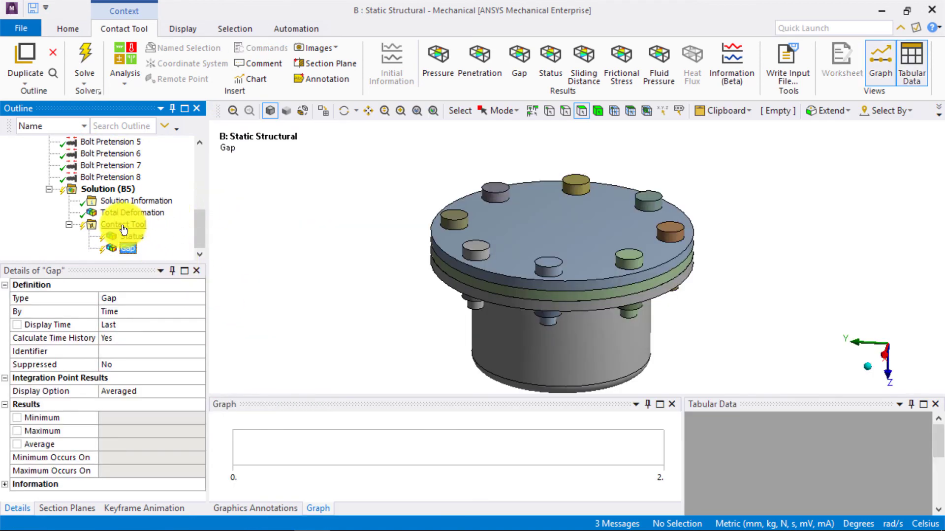
left_click(124, 225)
right_click(126, 226)
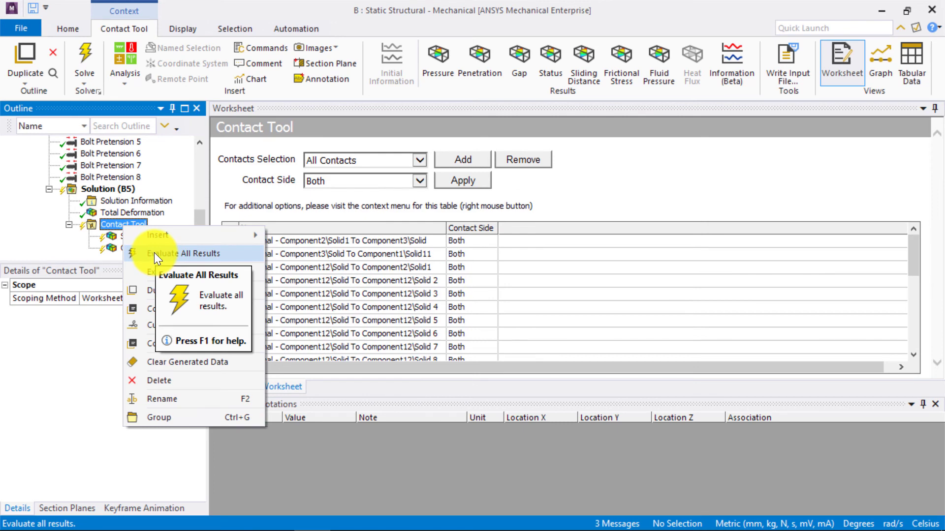
left_click(154, 252)
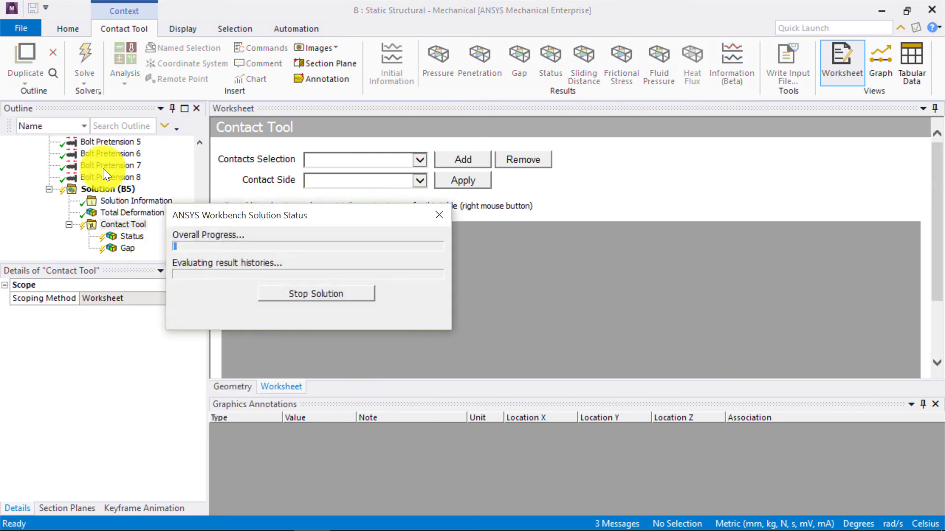
Step: Examine the contact Status and Gap results on the gasket, each viewed from above
left_click(132, 236)
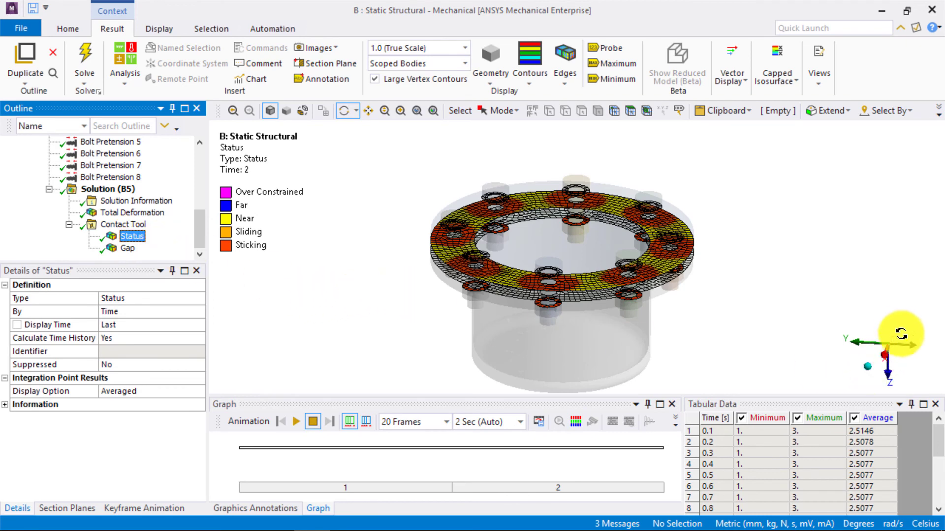
left_click(888, 324)
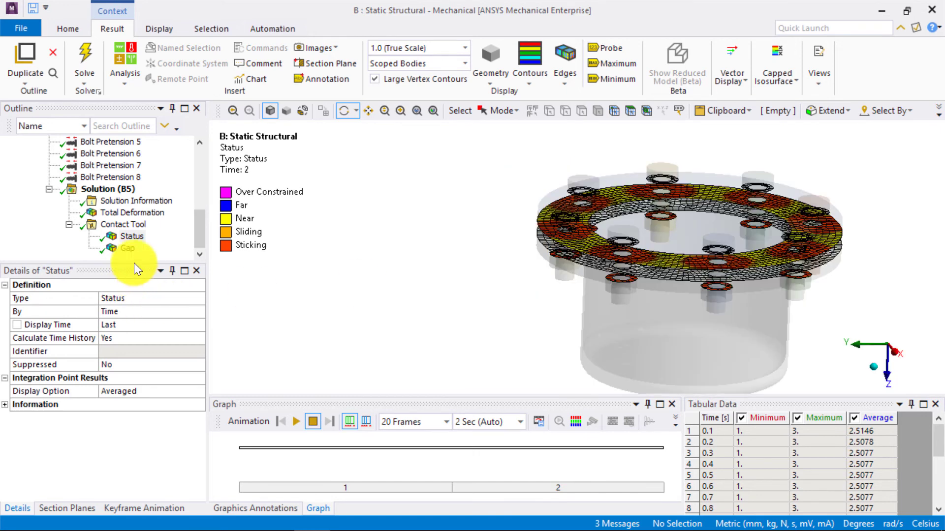
left_click(127, 248)
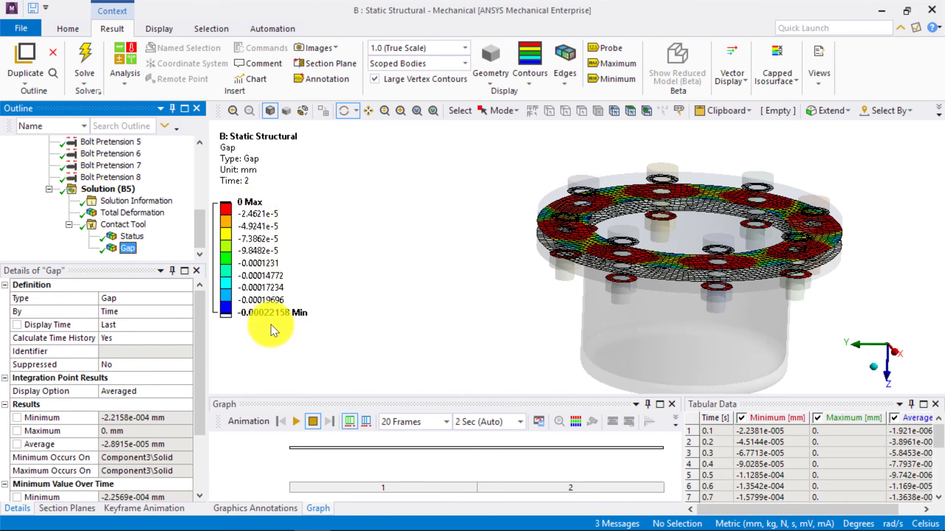
left_click_drag(671, 313, 633, 260)
scroll(566, 200, "up", 3)
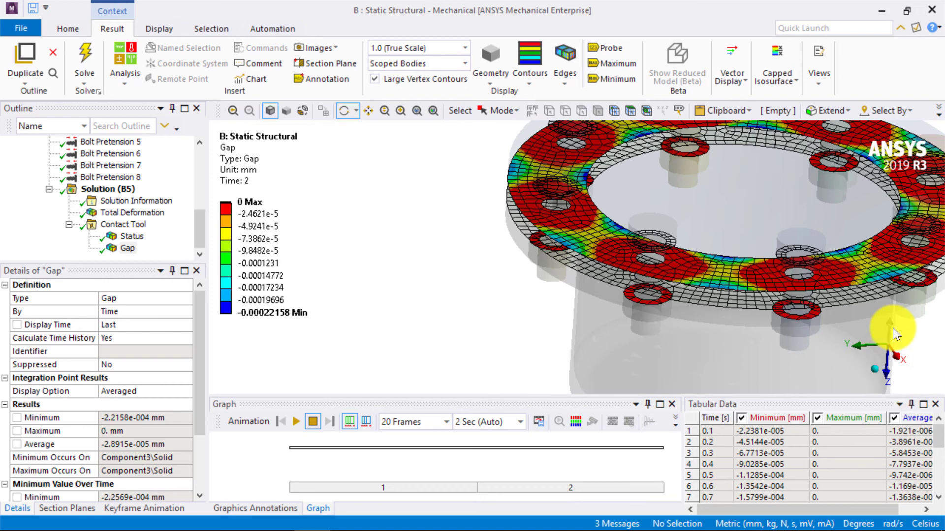
left_click(890, 325)
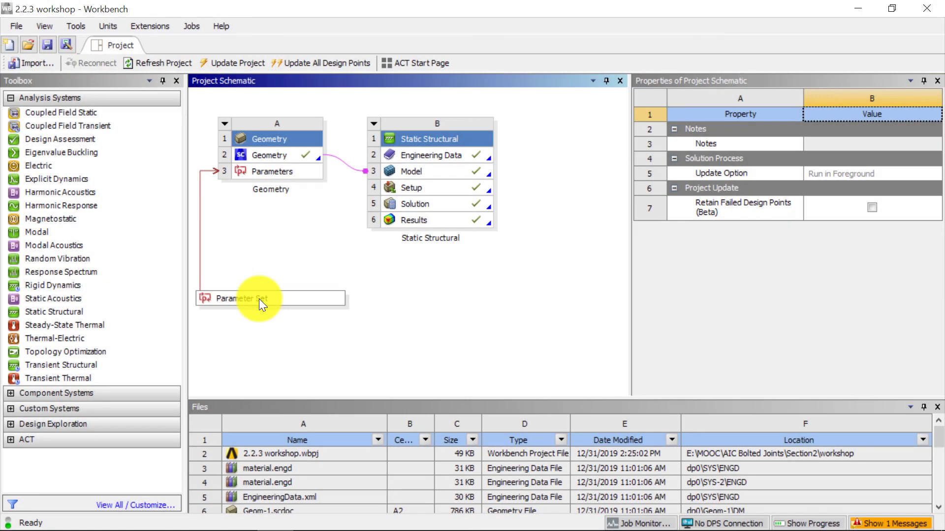
Step: Switch to Workbench and add a design point with a Bolt Diameter of 0.9 mm to the Parameter Set, retaining its data
left_click(259, 298)
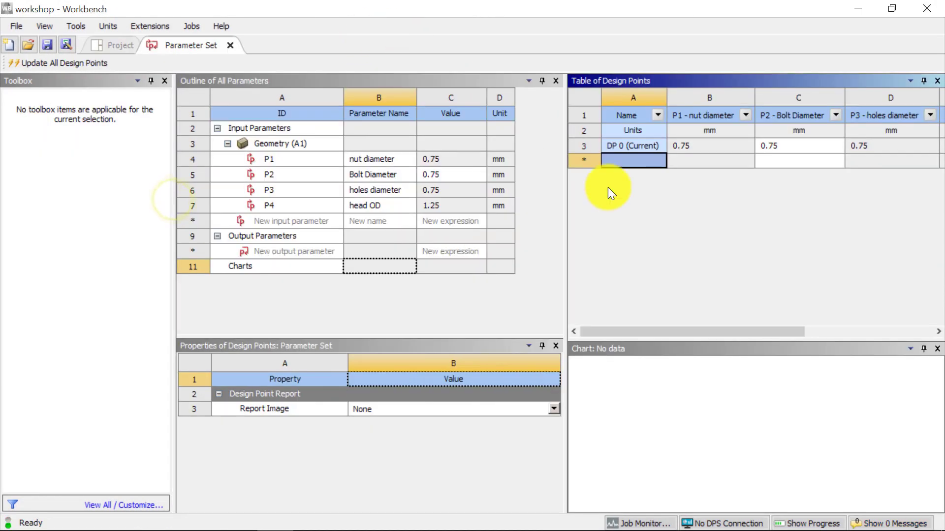
key("Right")
key("Right")
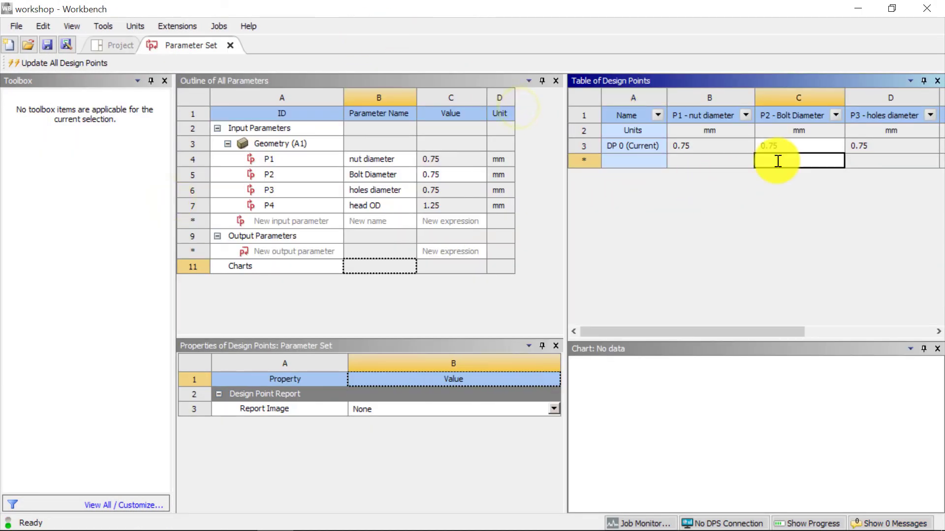
type("0.9")
key("Return")
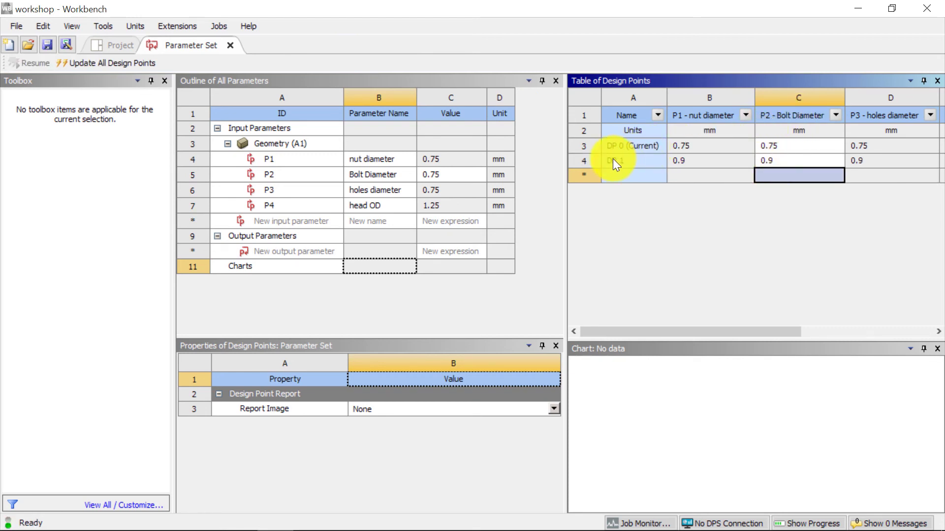
left_click_drag(706, 333, 842, 296)
left_click(817, 162)
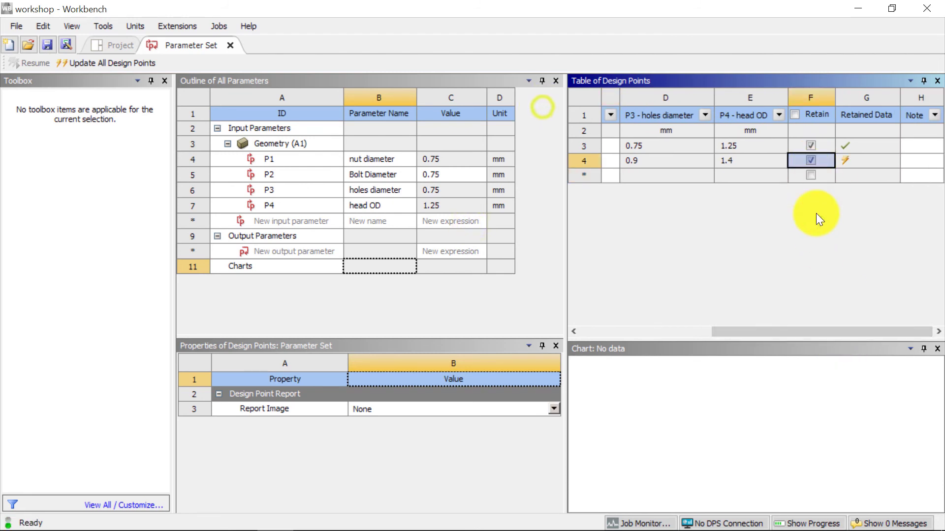
Step: Set the 0.9 mm bolt diameter design point as current and update the project
left_click_drag(789, 334, 657, 337)
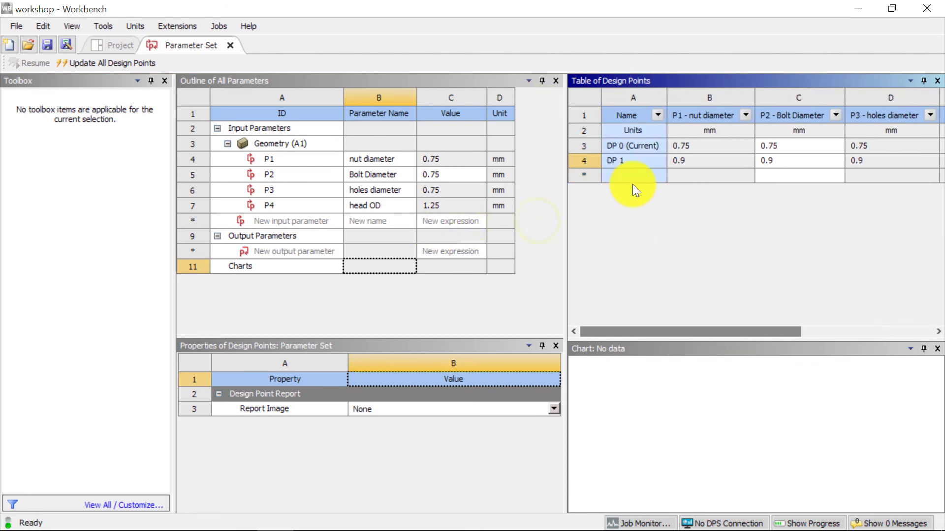
right_click(634, 162)
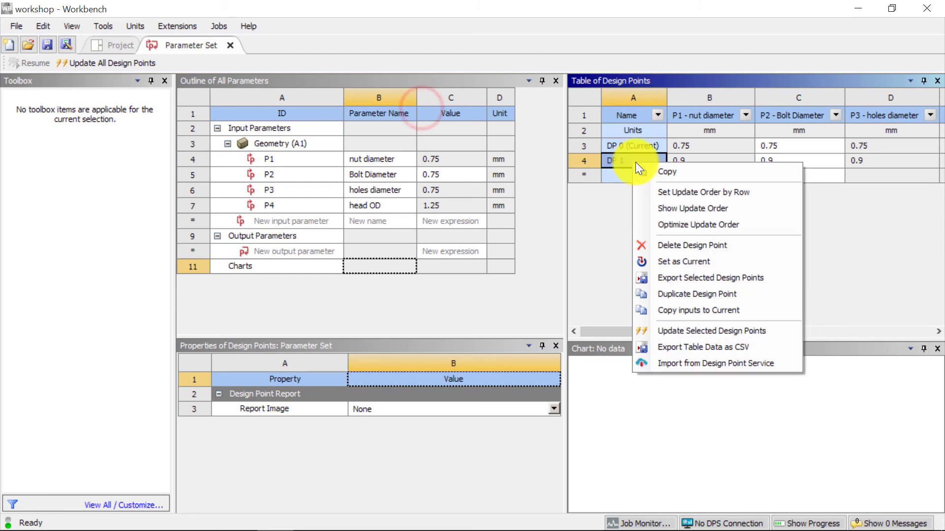
key("Return")
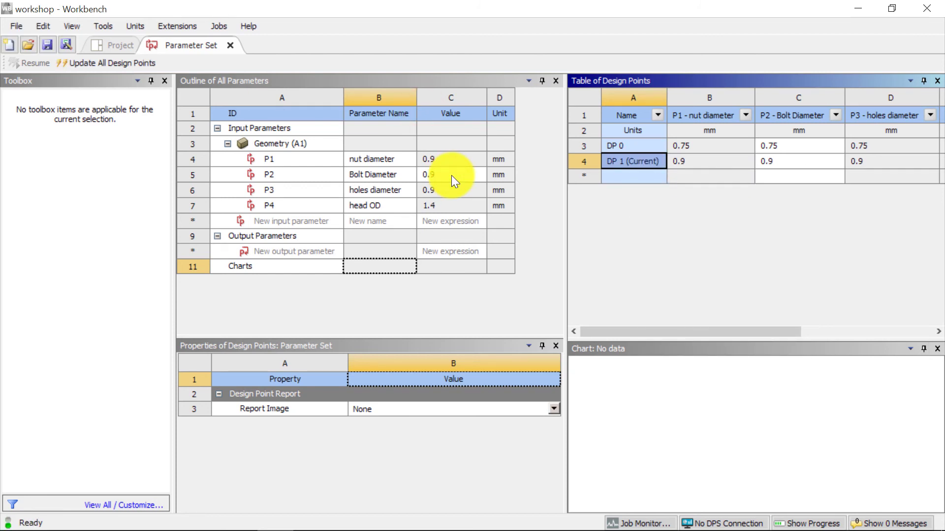
left_click(230, 46)
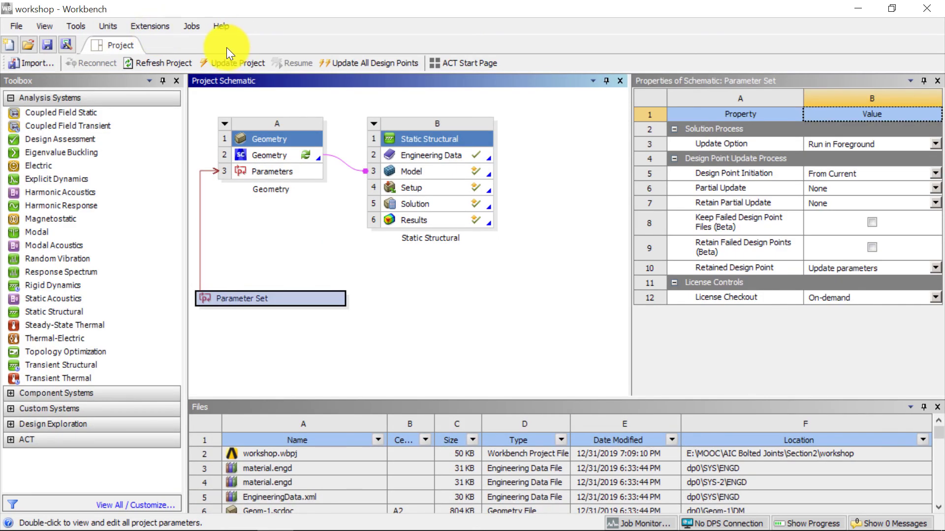
left_click(249, 66)
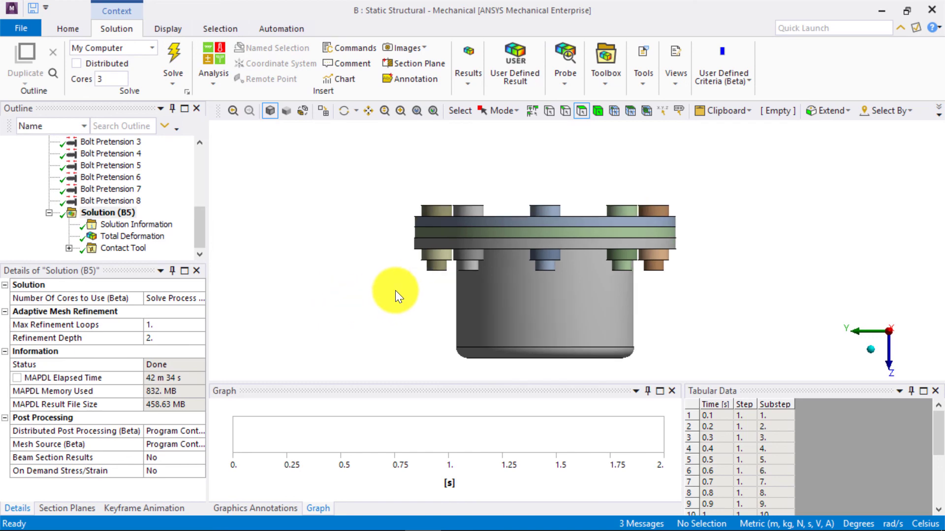
Step: Switch to Mechanical and display the updated Total Deformation at 1.0 (True Scale), viewed from above at an angle
left_click(138, 238)
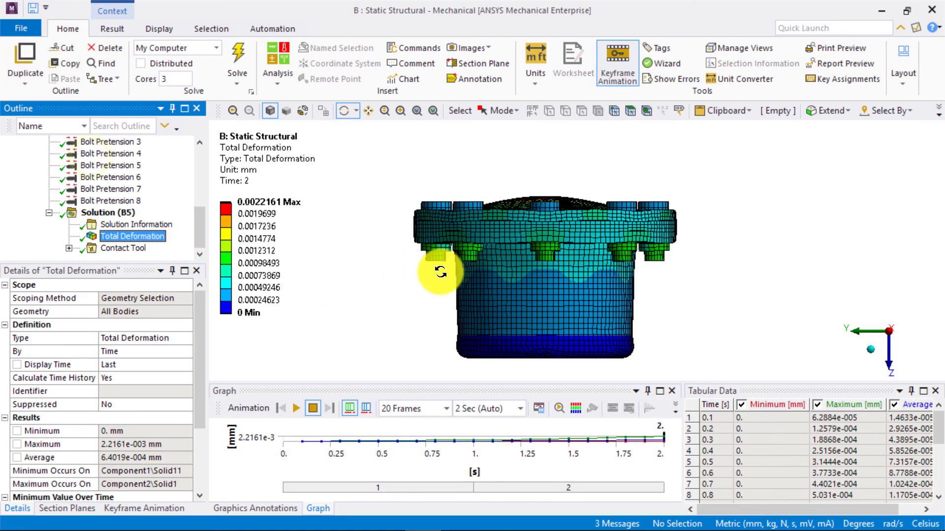
middle_click_drag(437, 269, 433, 274)
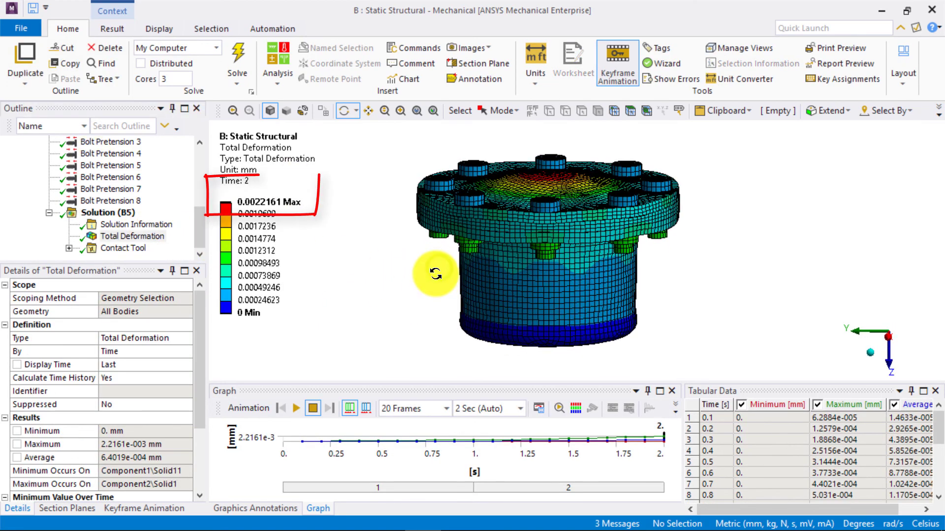
left_click(111, 29)
left_click(464, 47)
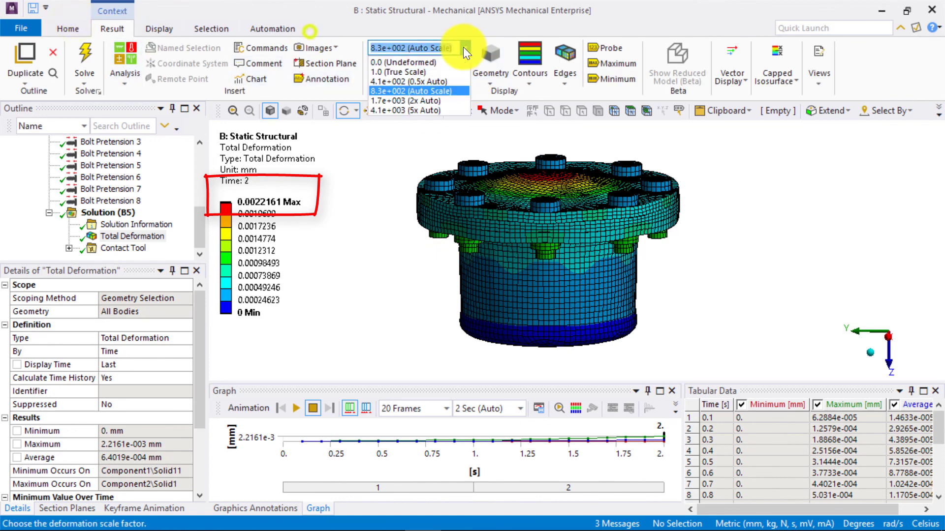
left_click(433, 72)
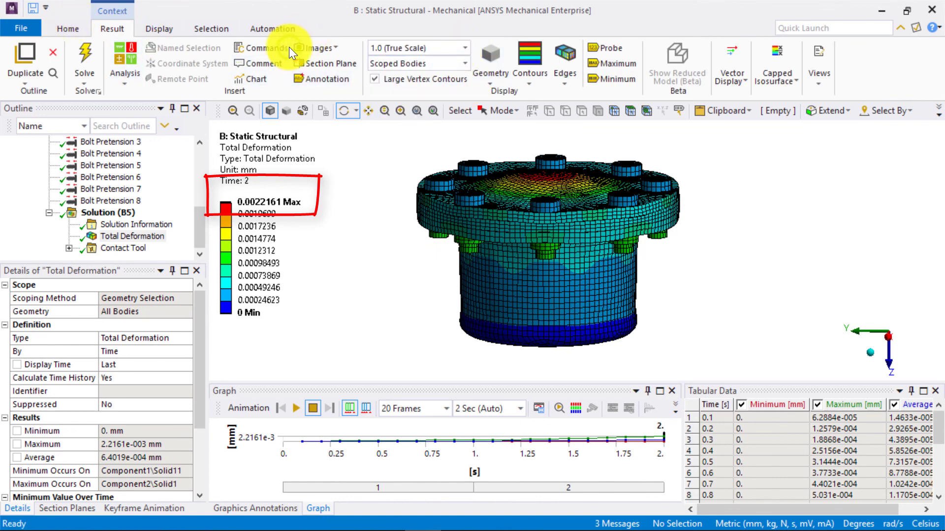
Step: Examine the updated contact Status and Gap results over the gasket face from directly above
left_click(69, 248)
left_click(132, 238)
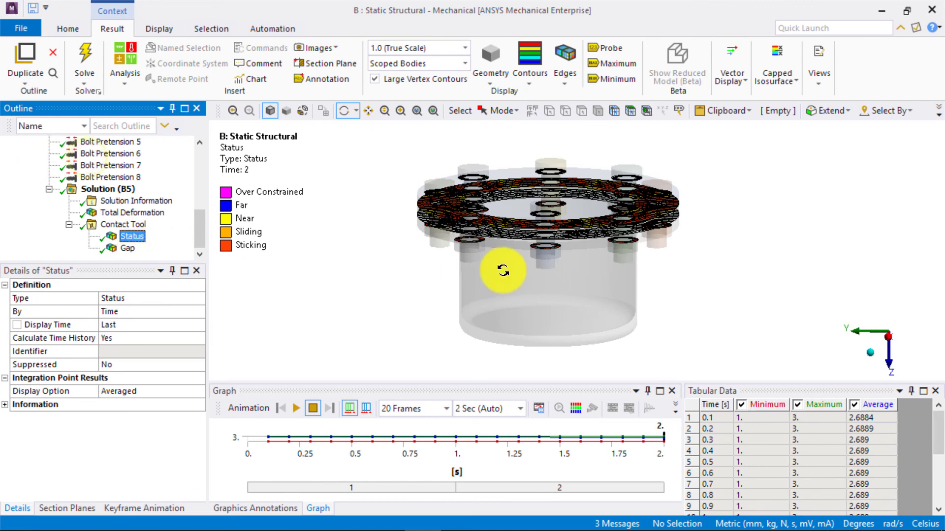
left_click_drag(500, 267, 517, 297)
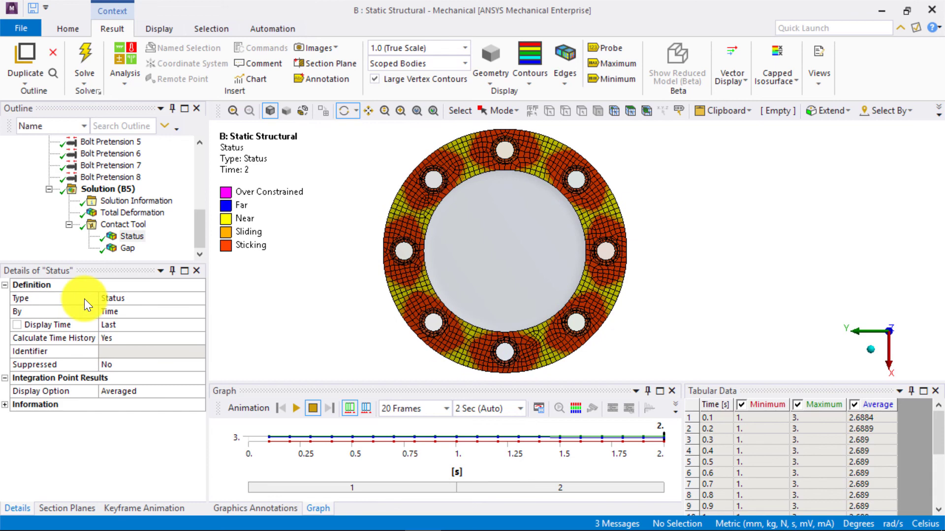
left_click(120, 248)
left_click_drag(515, 272, 508, 273)
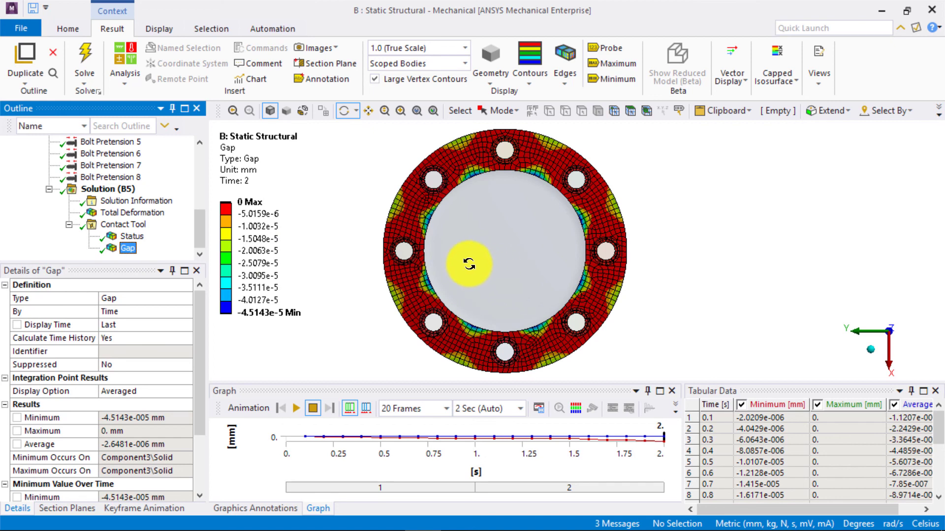